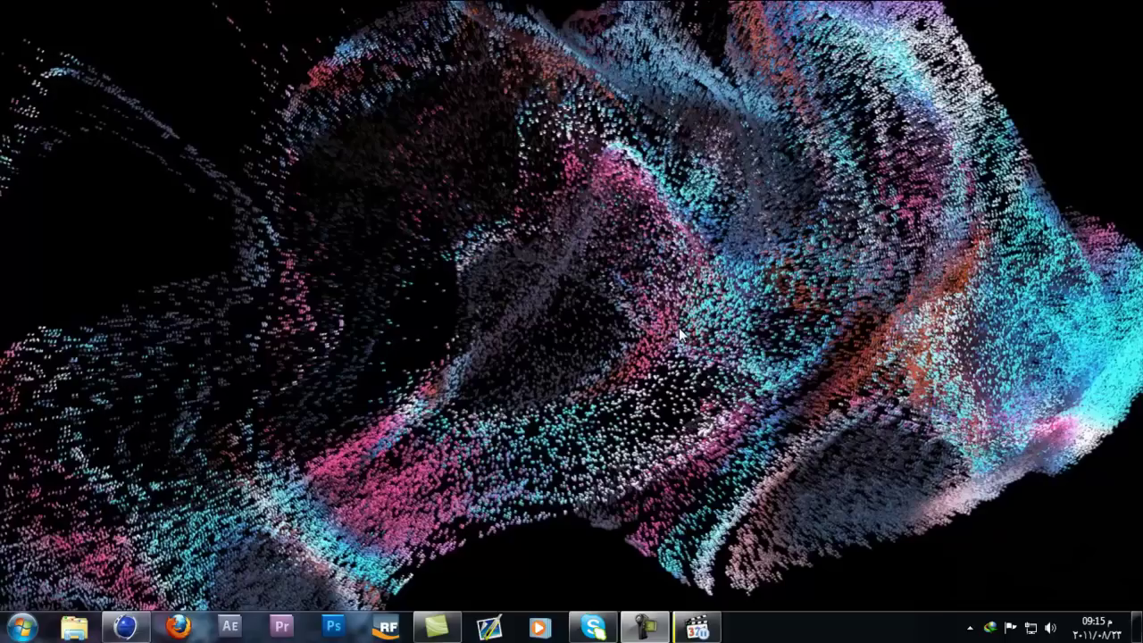
Restore the Cinema 4D window showing the empty Untitled 4 document
left_click(128, 628)
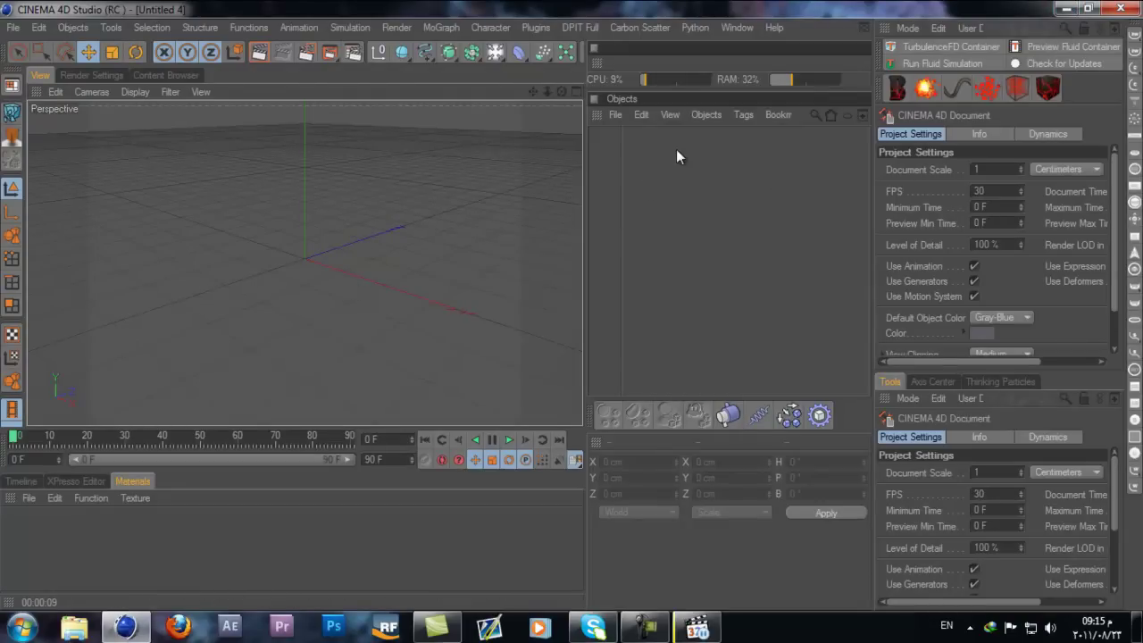
Play the Resonance reference video in MPC-HC, lower its volume, and pause at 00:58
left_click(697, 628)
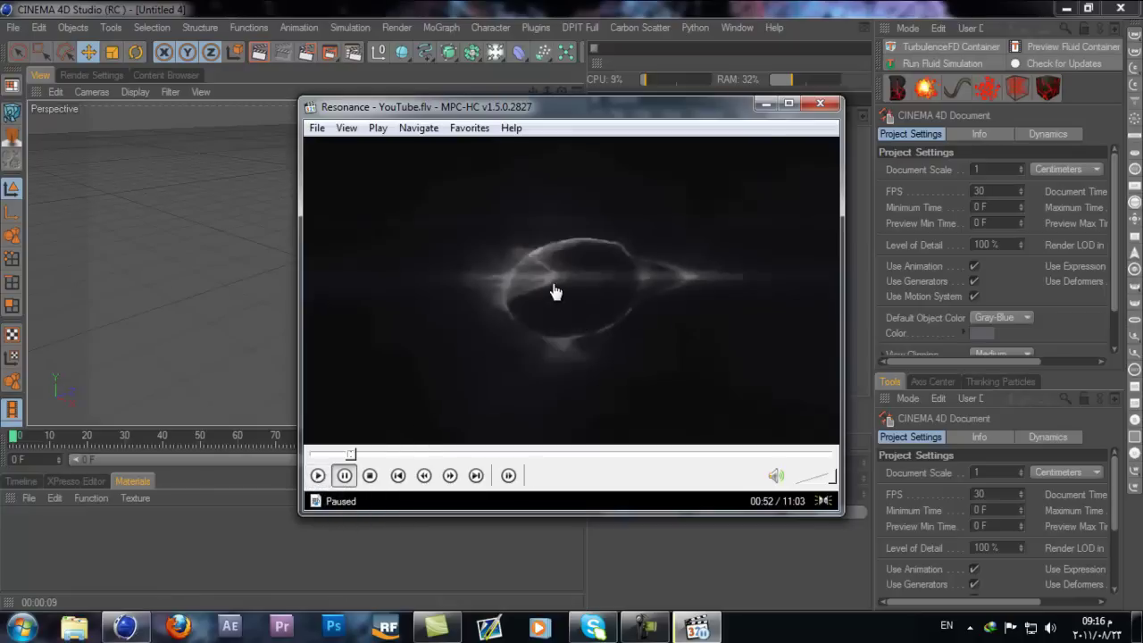
left_click(318, 476)
left_click(809, 480)
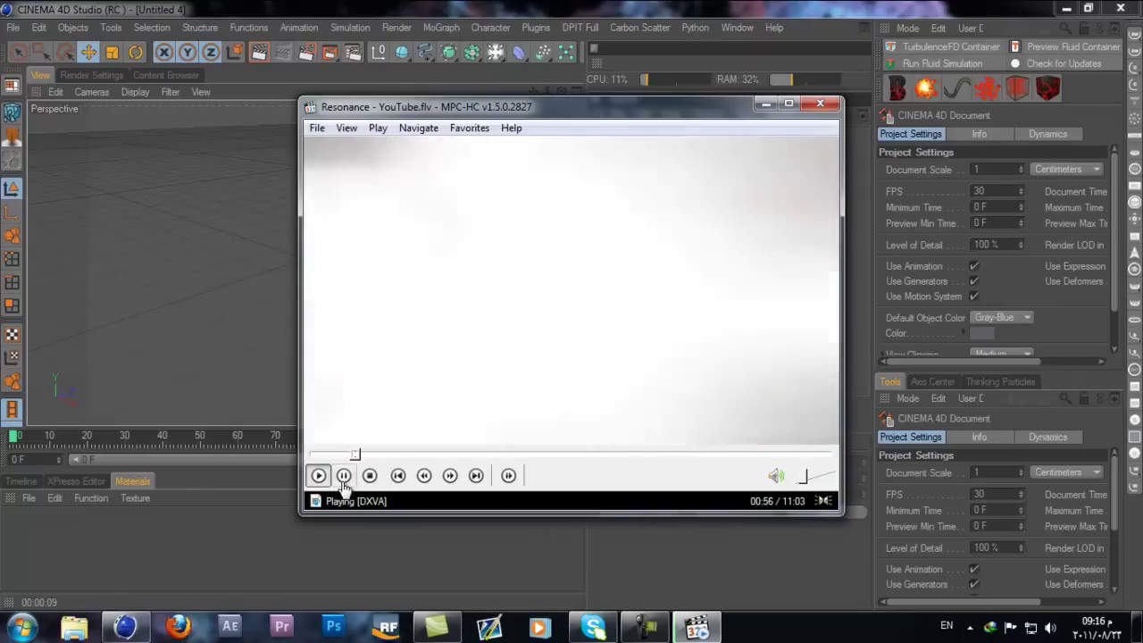
left_click(344, 478)
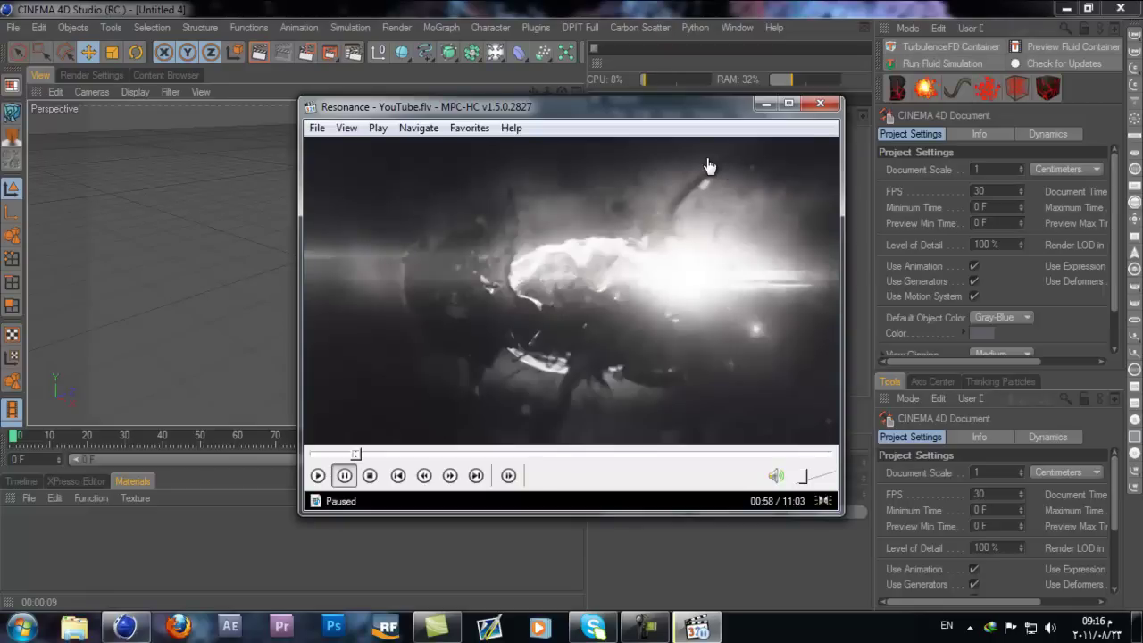
Close MPC-HC and add a Sphere primitive to the Cinema 4D scene
left_click(820, 104)
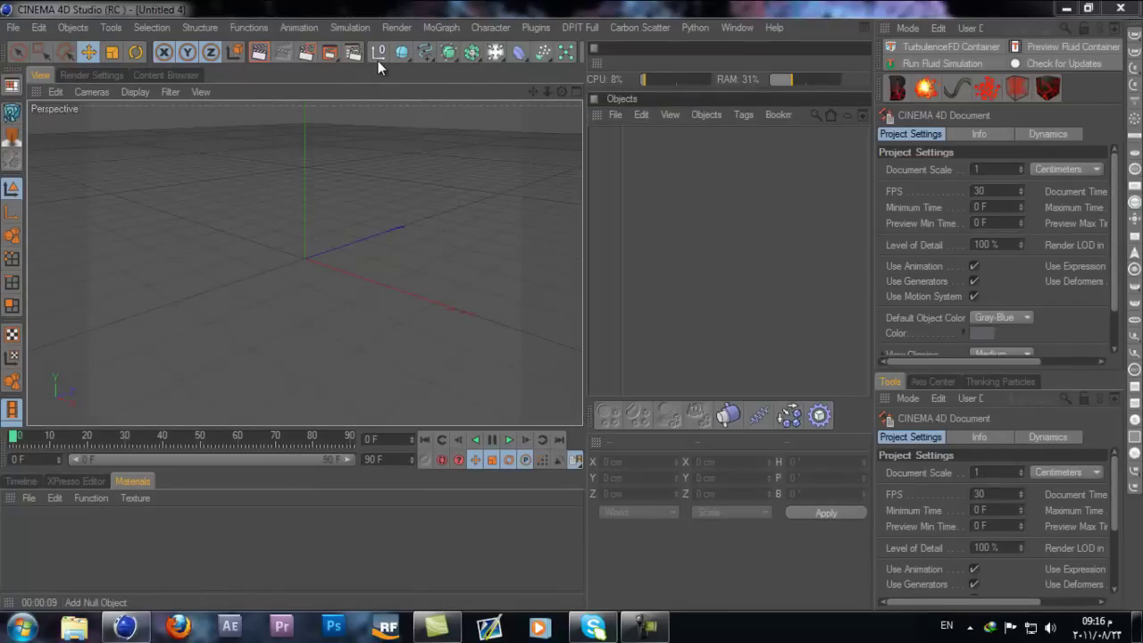
left_click_drag(404, 53, 519, 73)
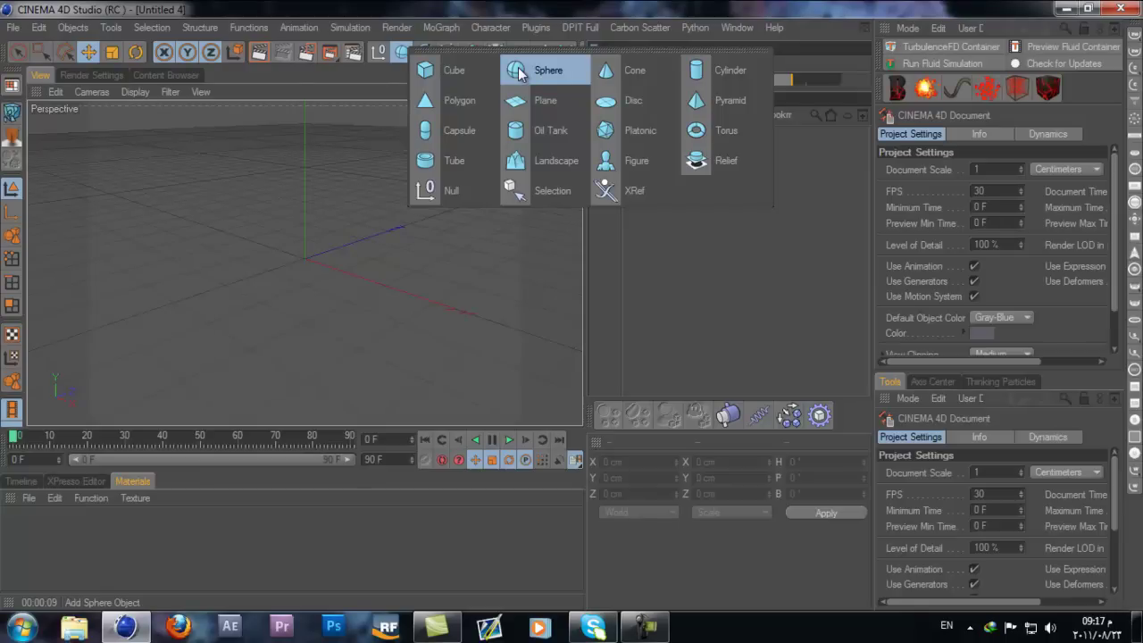
left_click_drag(520, 73, 521, 72)
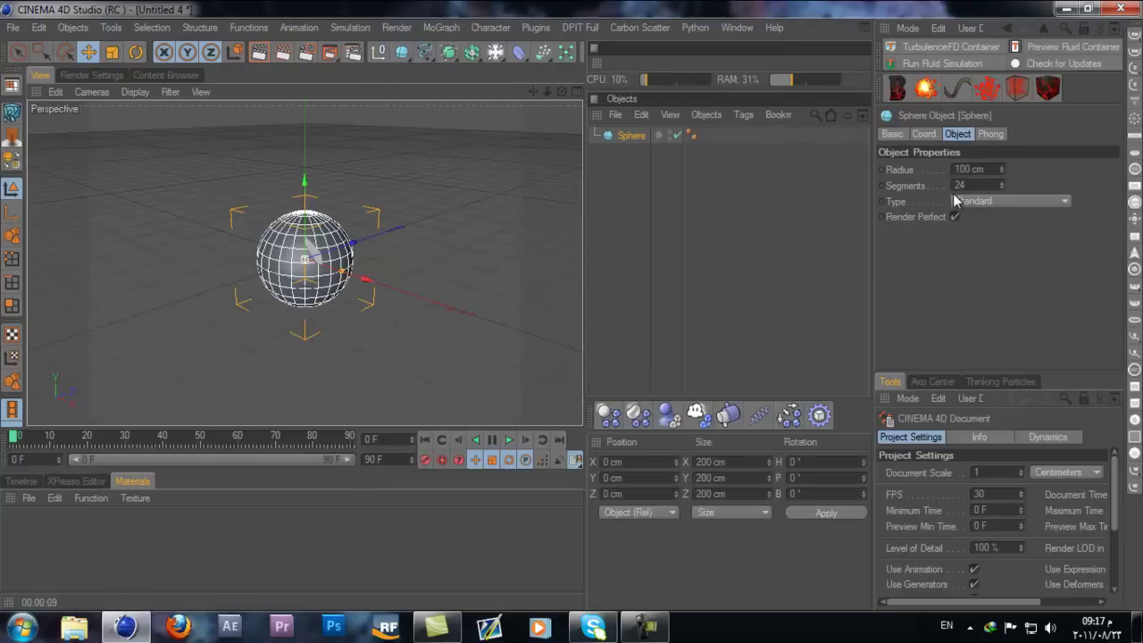
Set the sphere's Type to Icosahedron with 70 segments
left_click(986, 201)
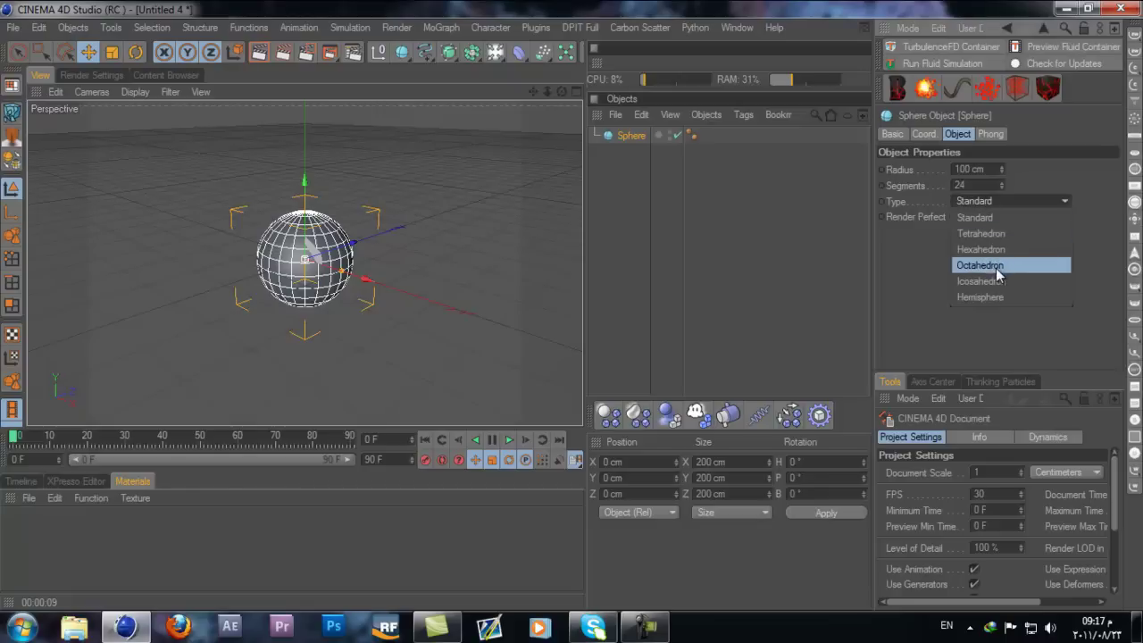
left_click(993, 265)
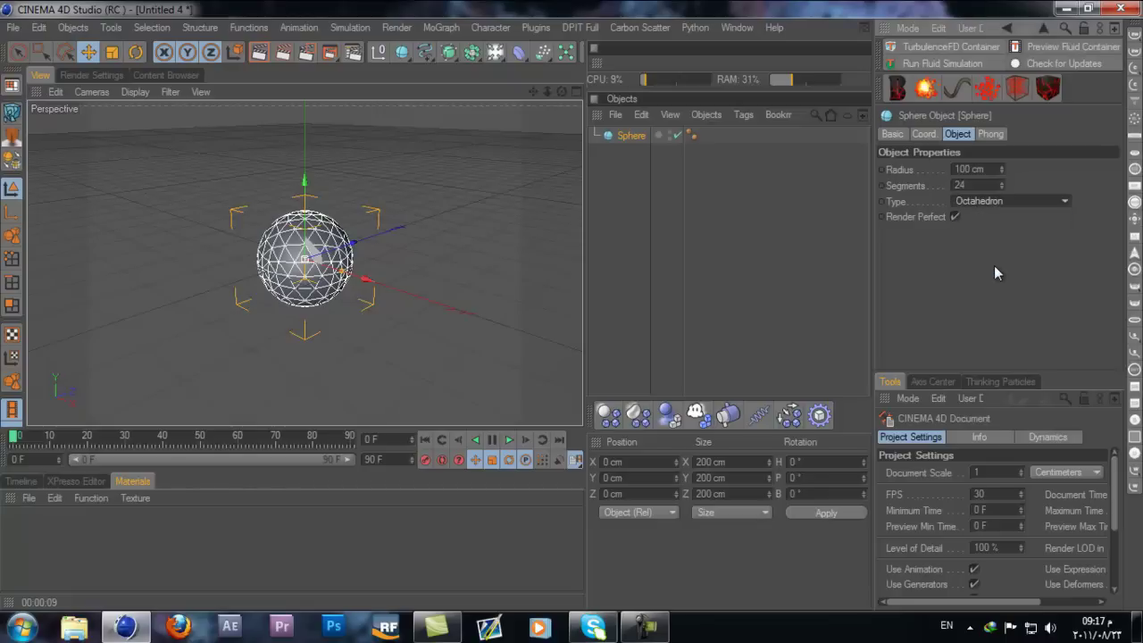
left_click(987, 201)
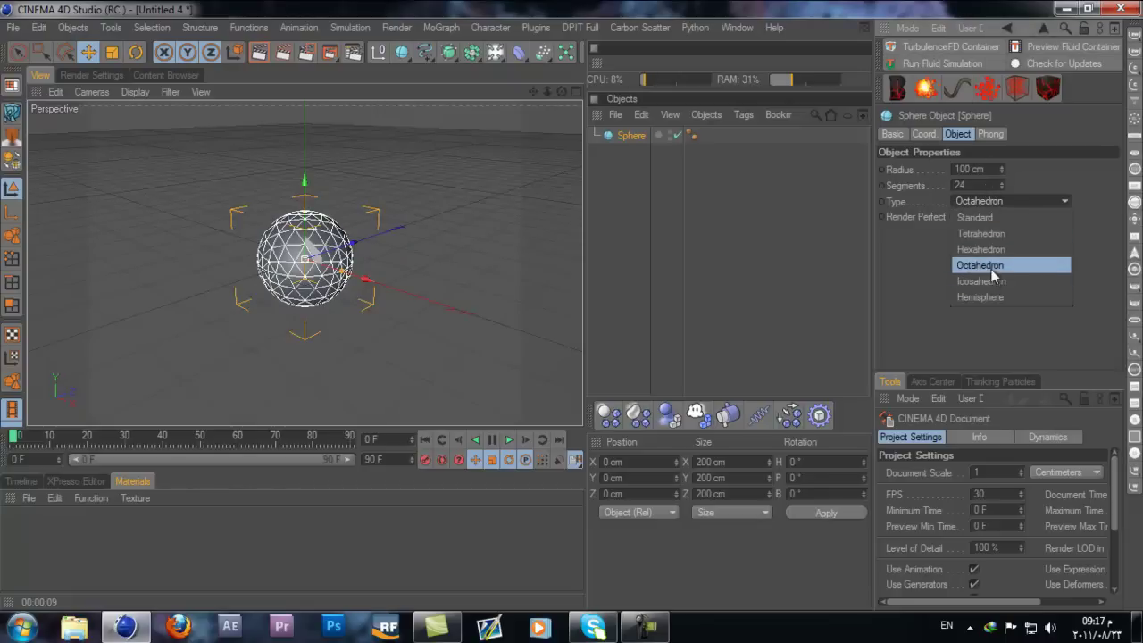
left_click(991, 259)
left_click(988, 204)
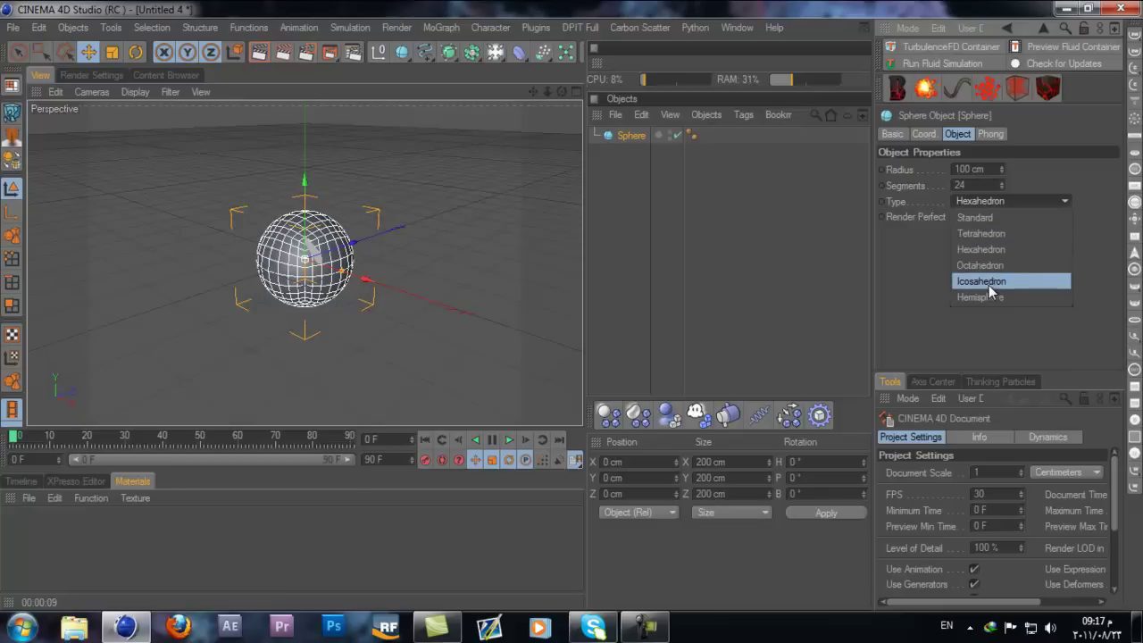
left_click(989, 284)
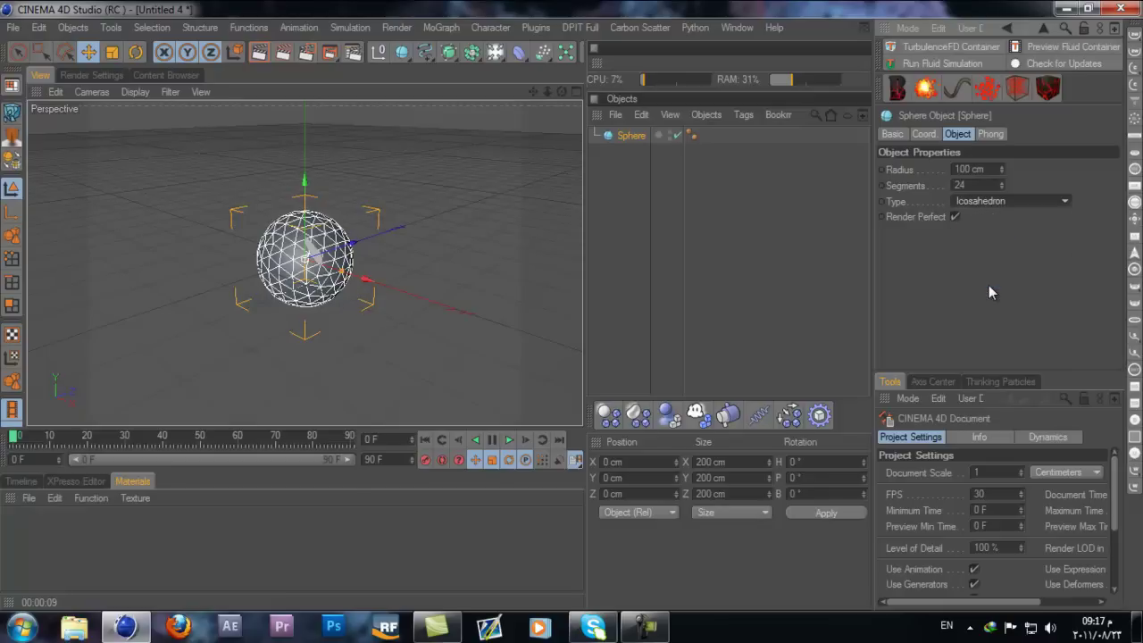
left_click(972, 186)
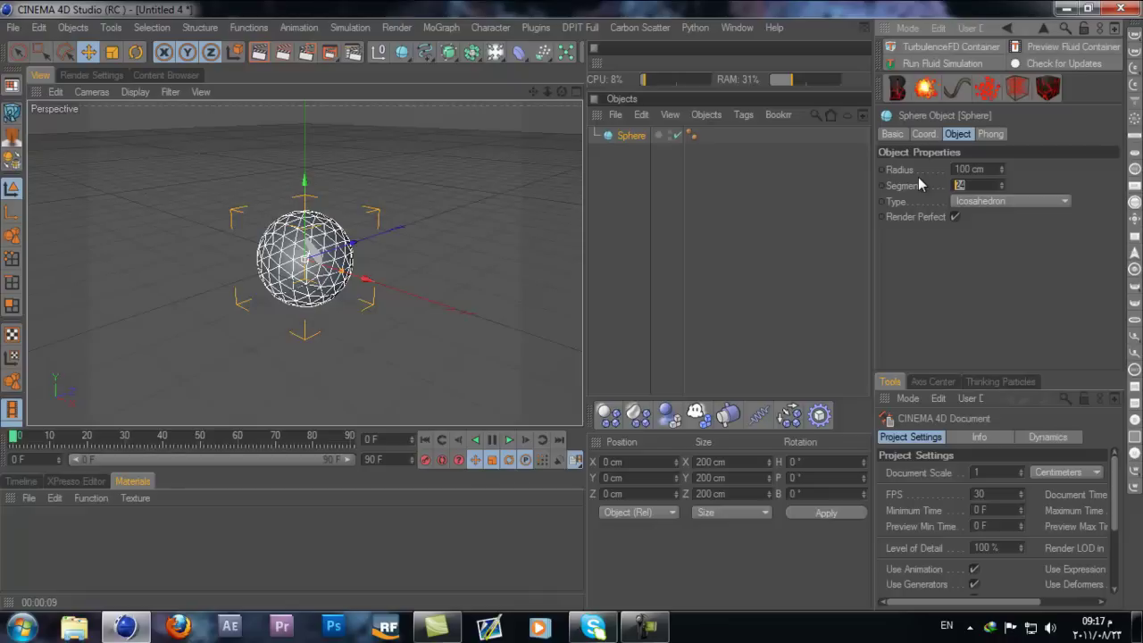
type("70")
key("Return")
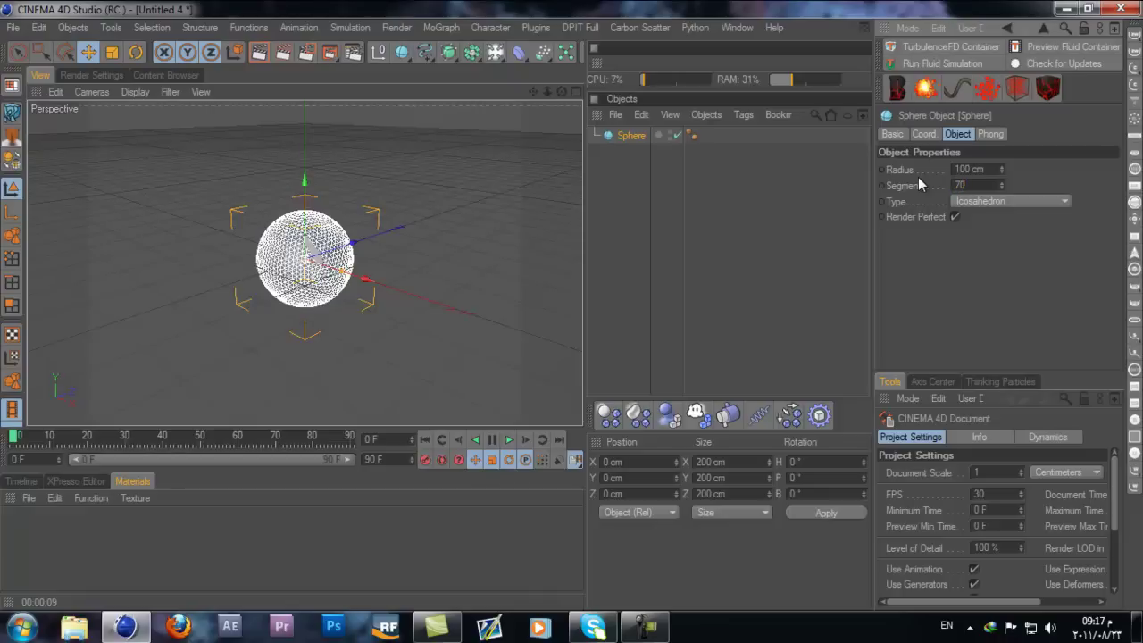
Set the sphere's radius to 150 cm
scroll(398, 260, "up", 5)
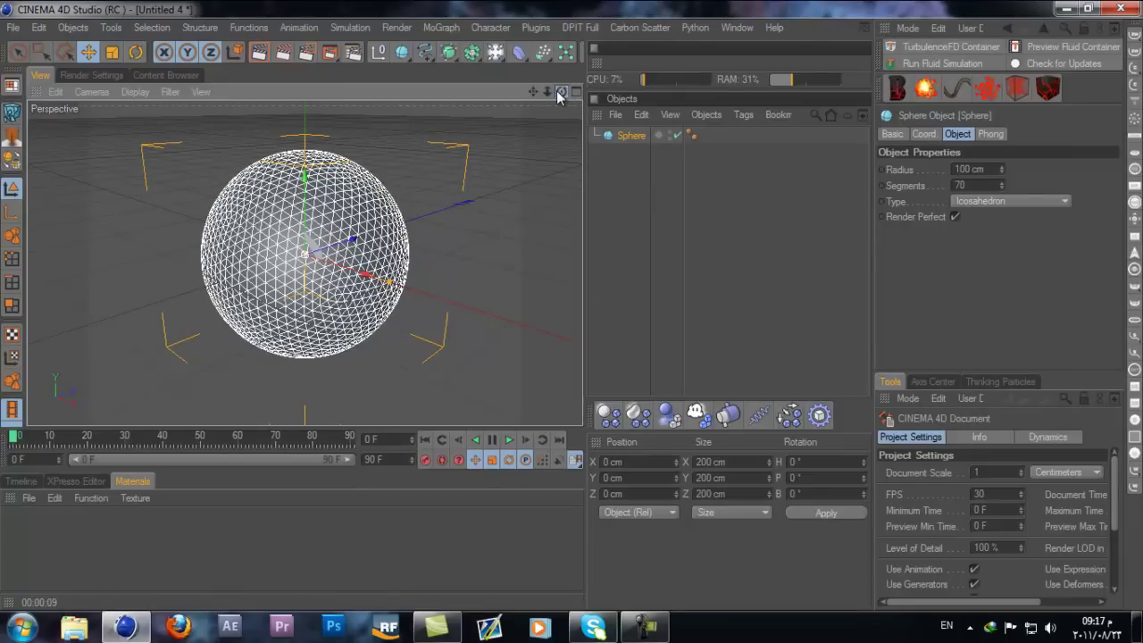
left_click_drag(559, 91, 574, 304)
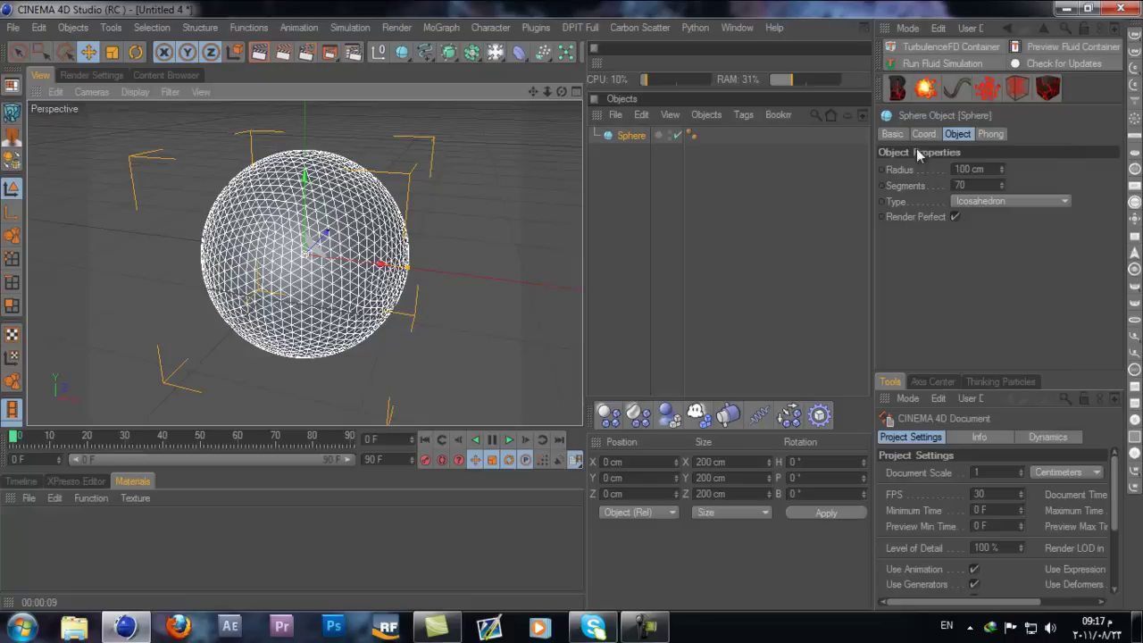
double_click(974, 168)
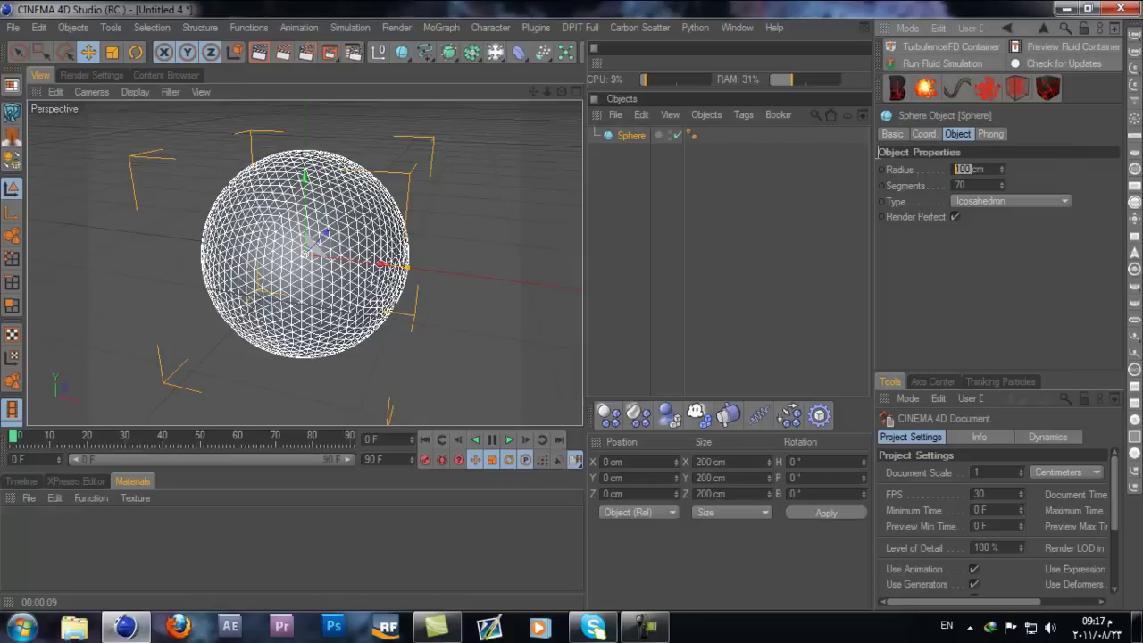
type("150")
key("Return")
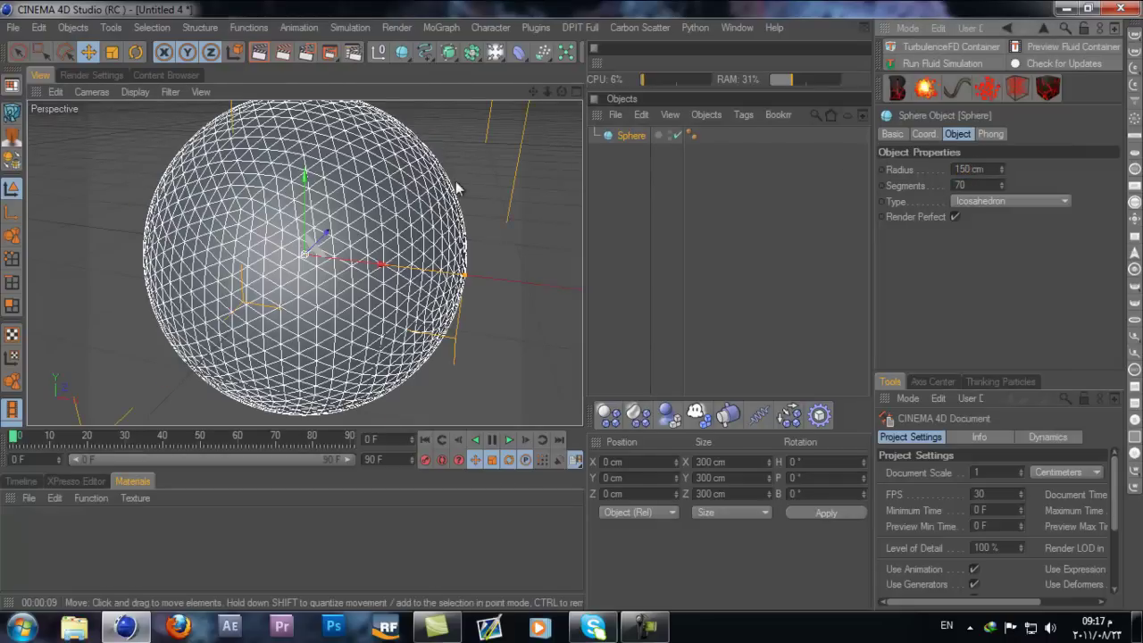
scroll(455, 183, "down", 4)
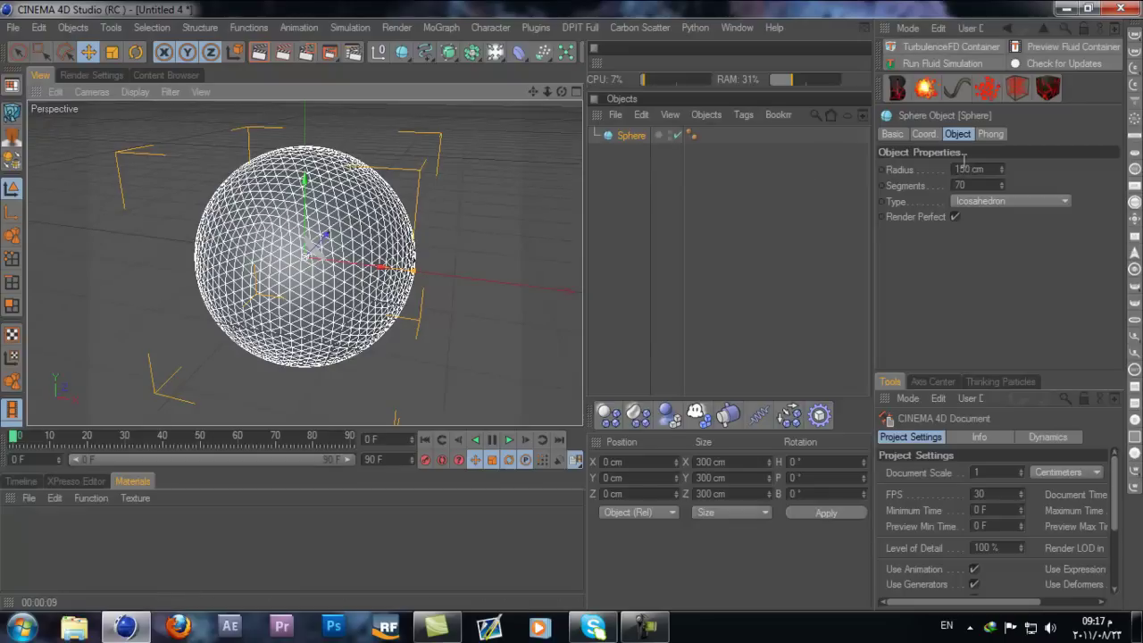
Make the Sphere editable, add a second sphere, and hide the polygon Sphere
left_click(12, 85)
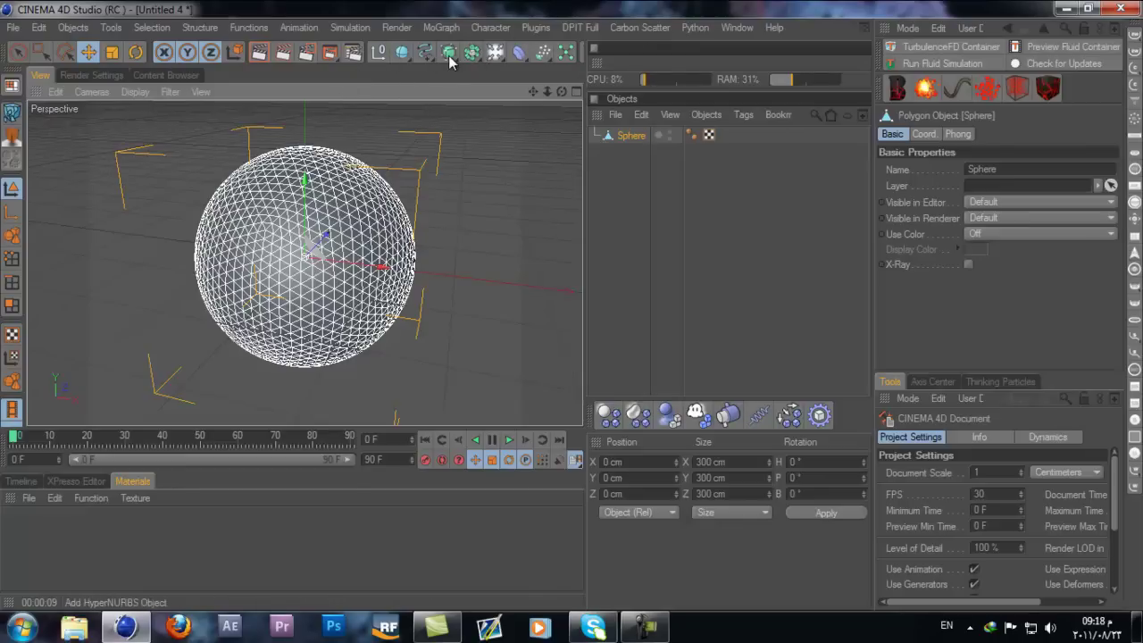
left_click_drag(425, 52, 519, 72)
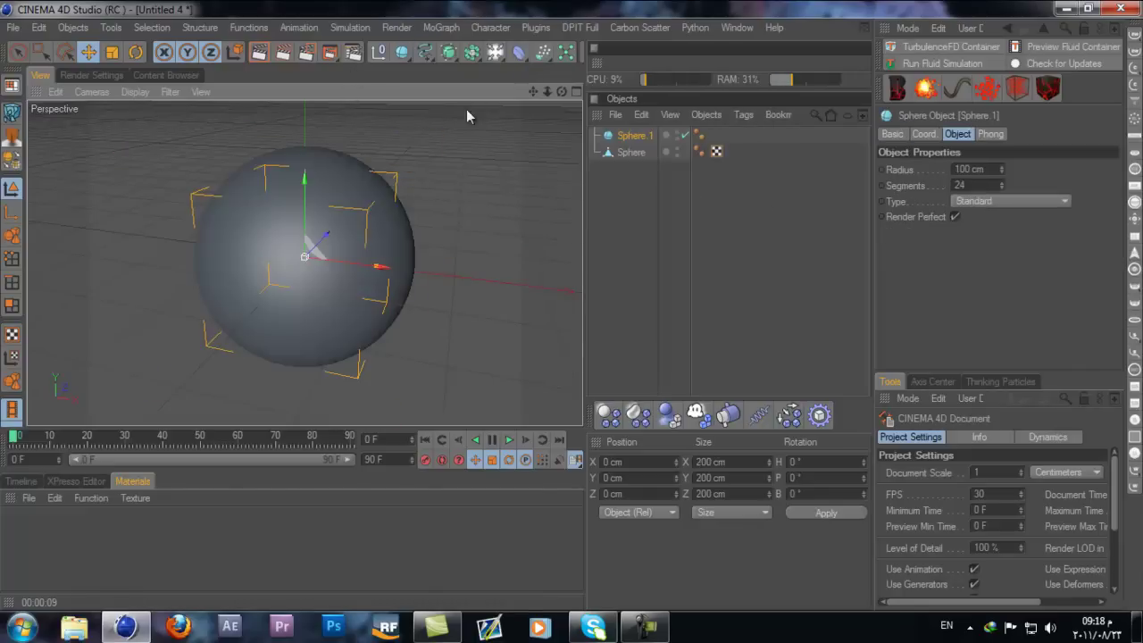
double_click(967, 170)
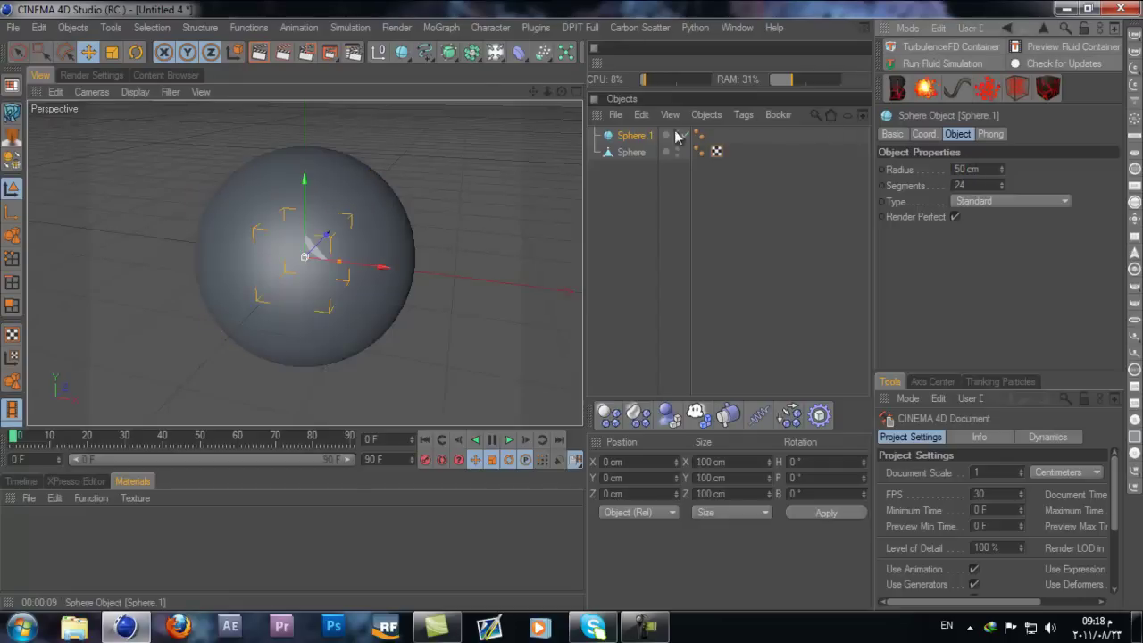
left_click(631, 152)
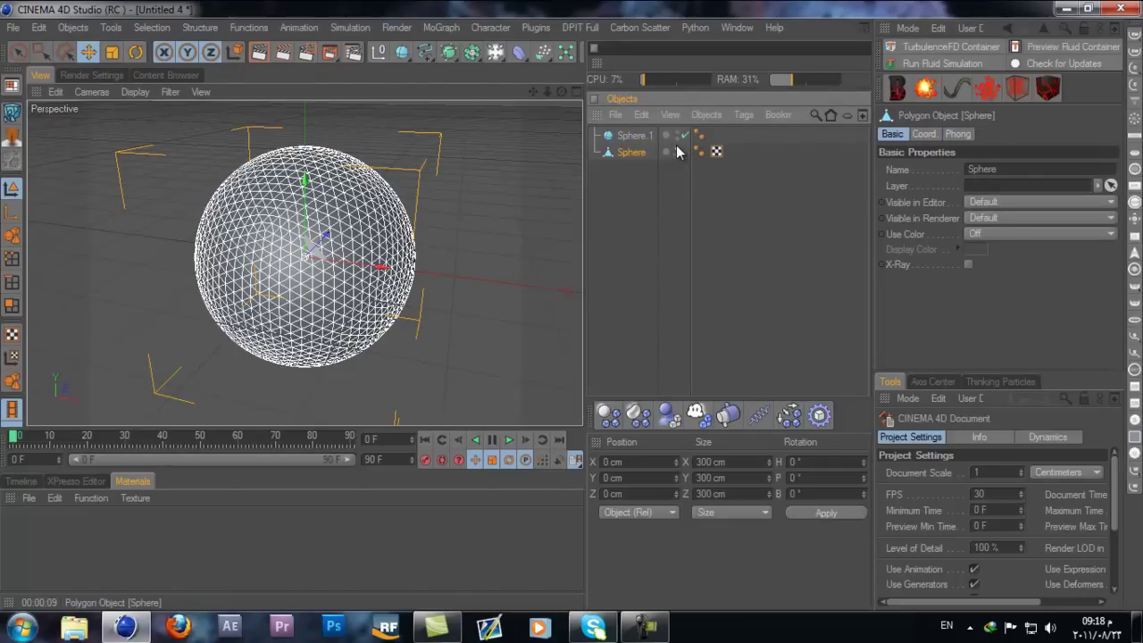
double_click(676, 149)
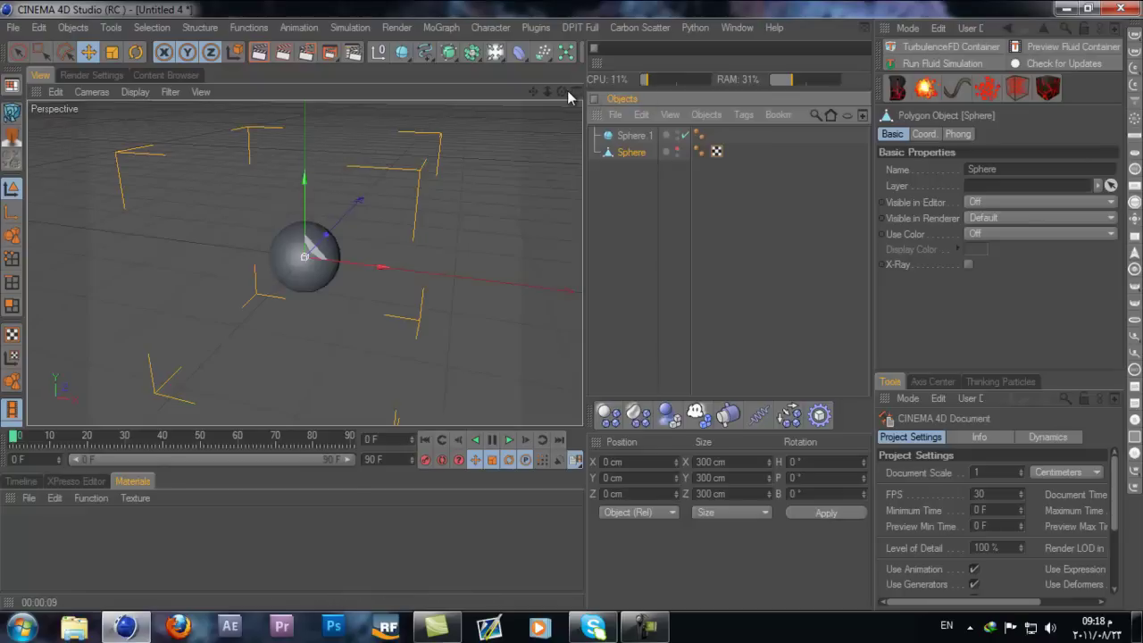
Set Sphere.1's radius to 25 cm
left_click_drag(568, 93, 570, 305)
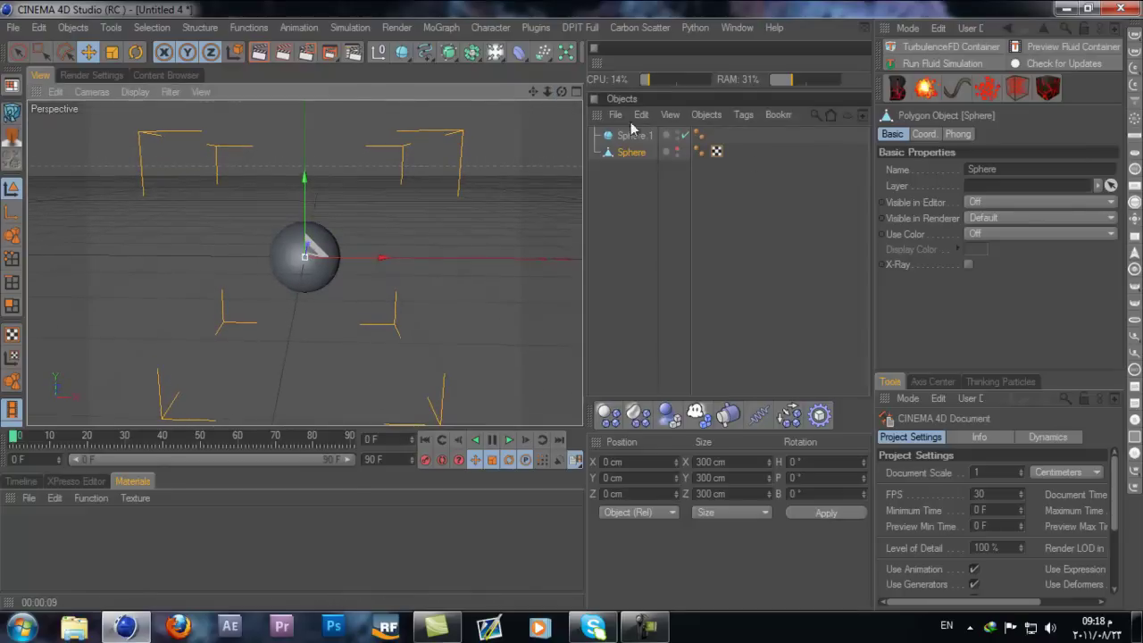
left_click(634, 135)
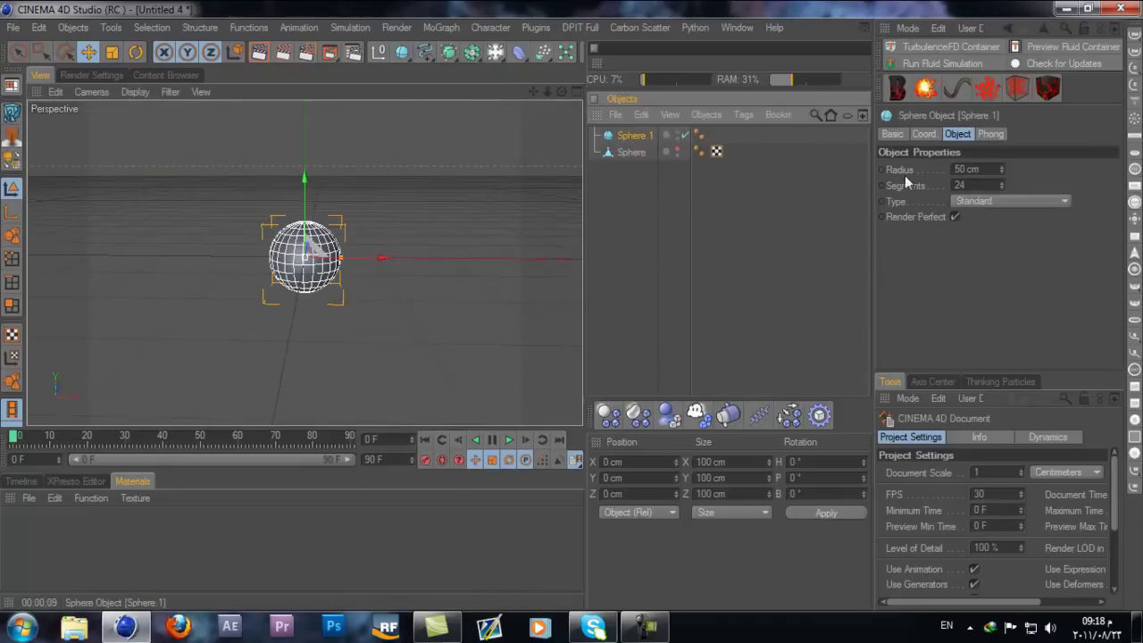
double_click(962, 169)
type("25")
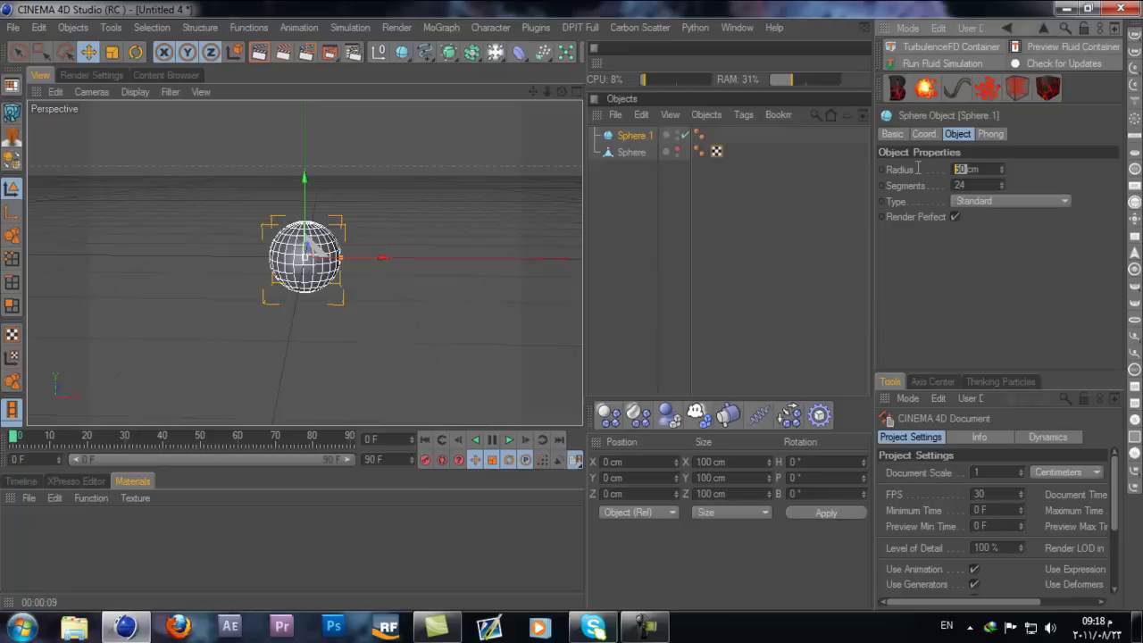
key("Return")
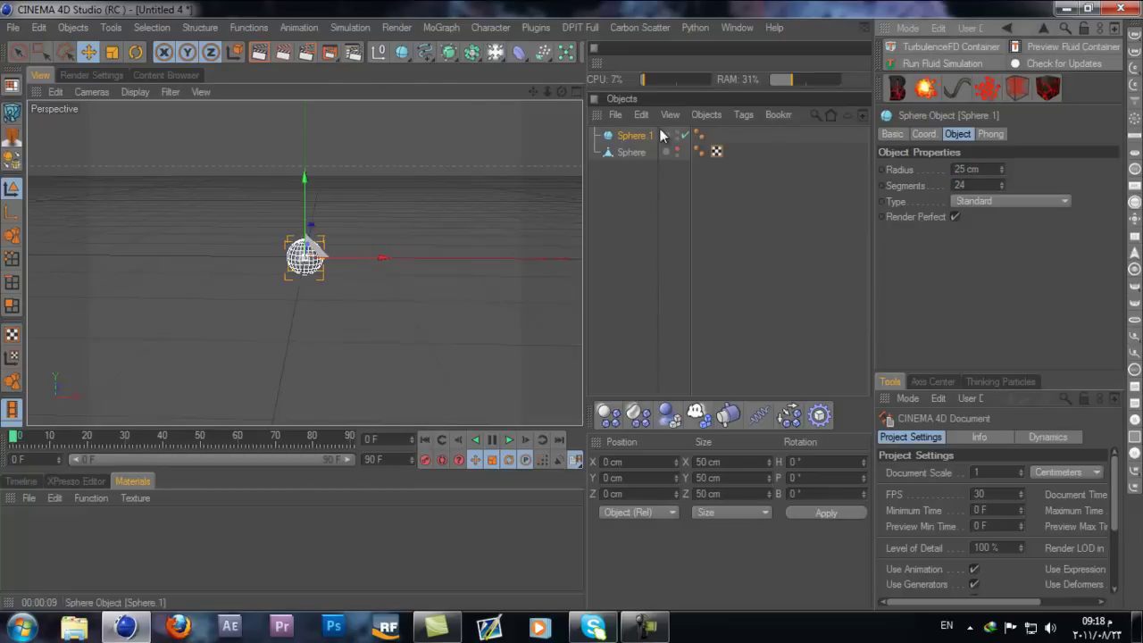
Put Sphere.1 inside a new Cloner set to Radial mode and widen the ring radius
left_click(444, 28)
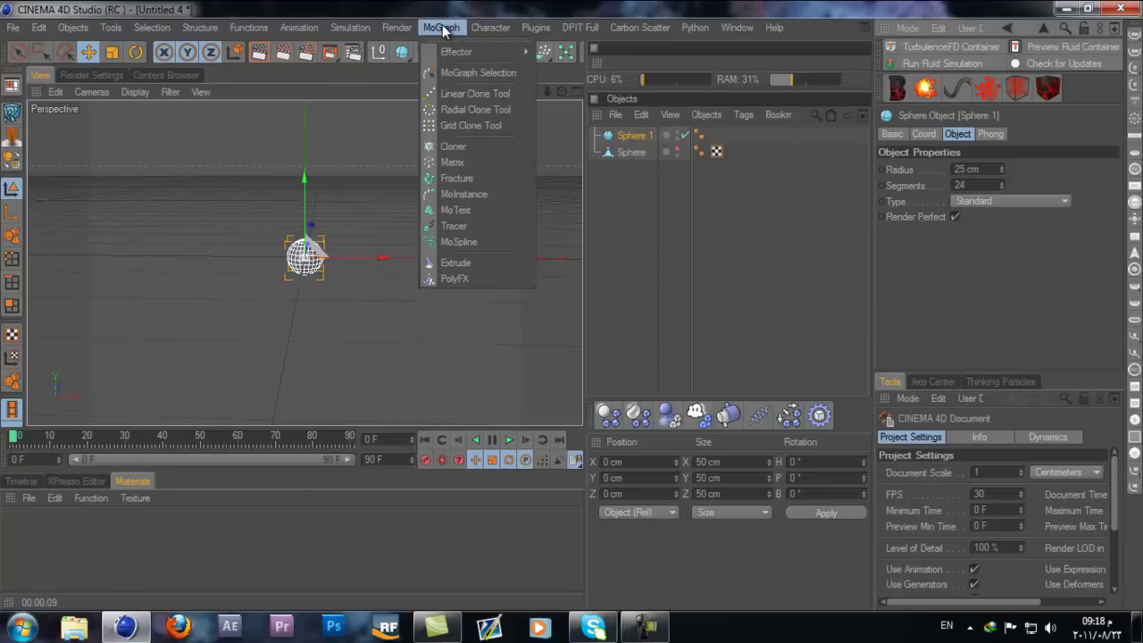
mouse_move(451, 51)
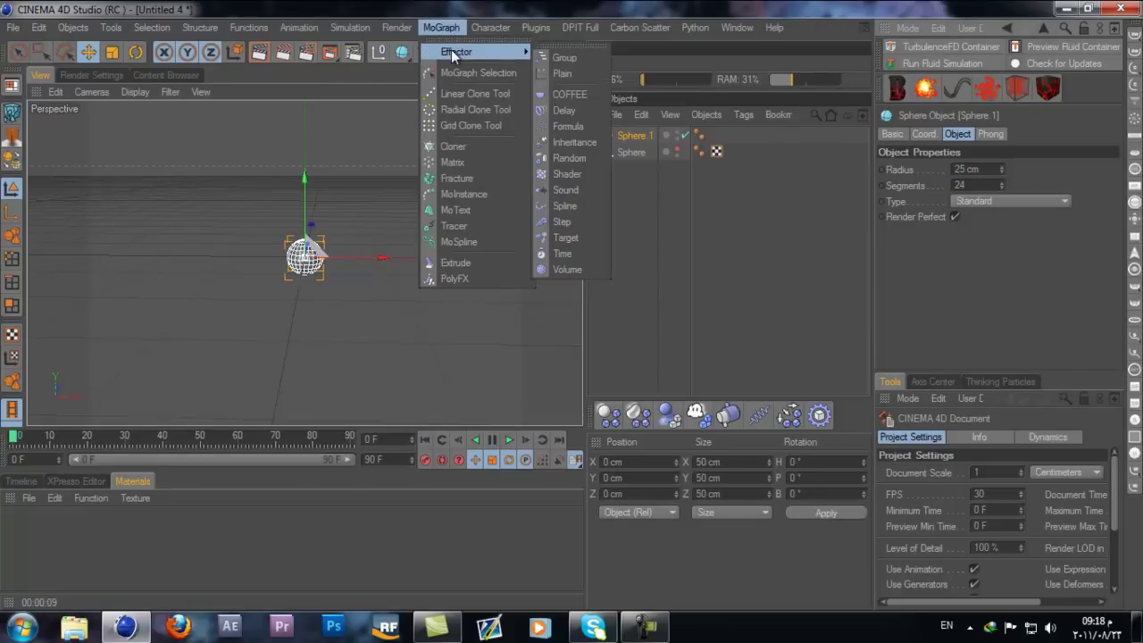
left_click(471, 145)
left_click_drag(632, 153, 623, 141)
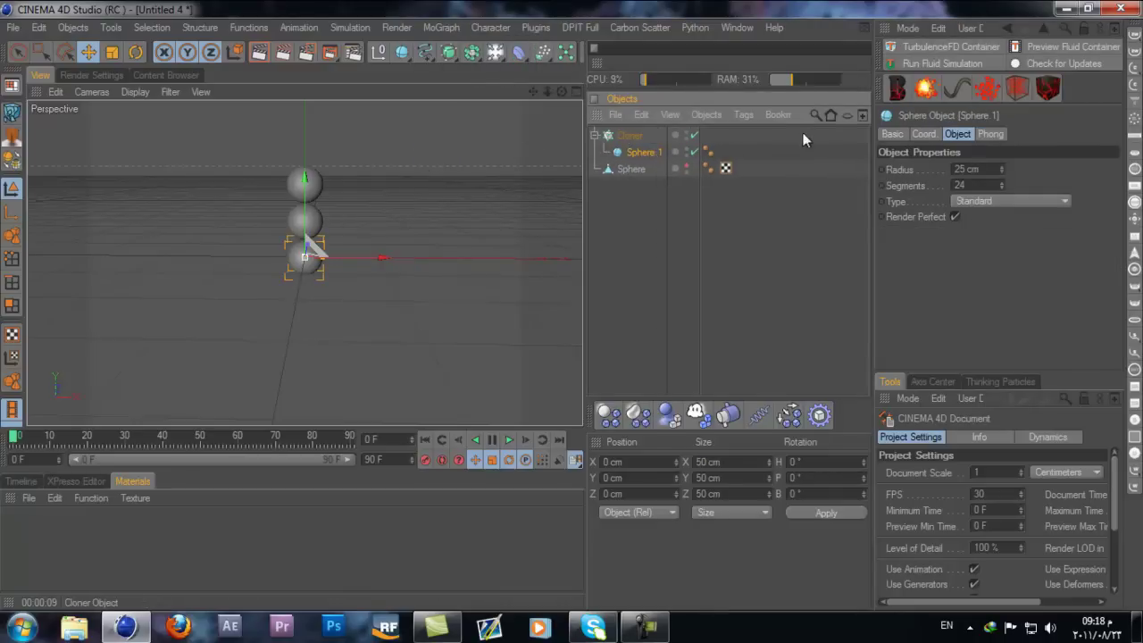
left_click(628, 137)
left_click(954, 170)
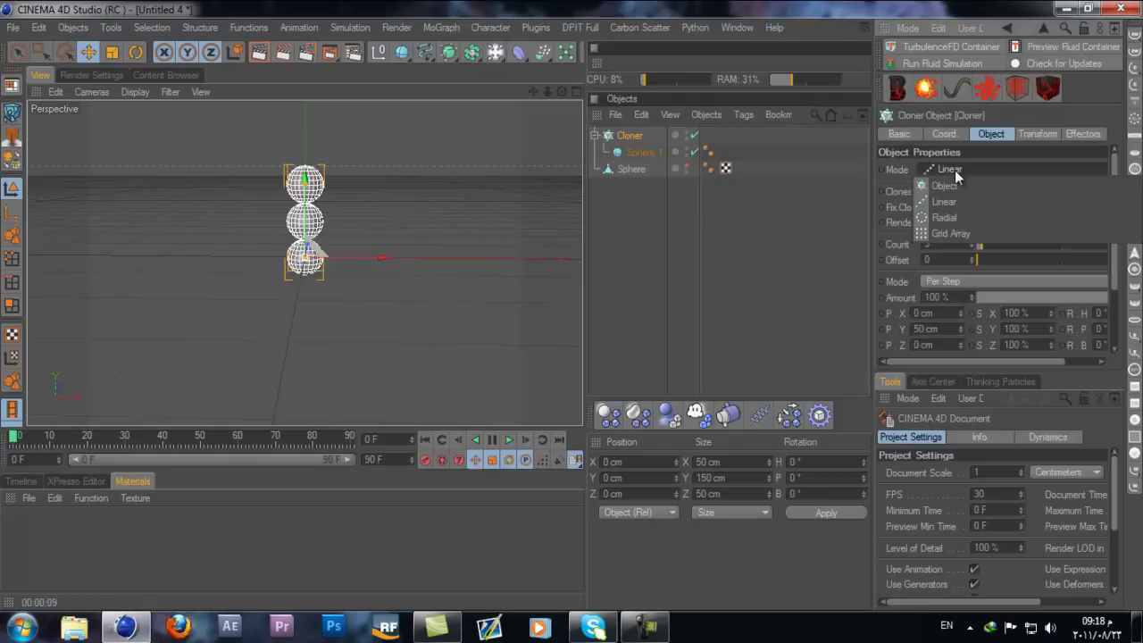
left_click(956, 217)
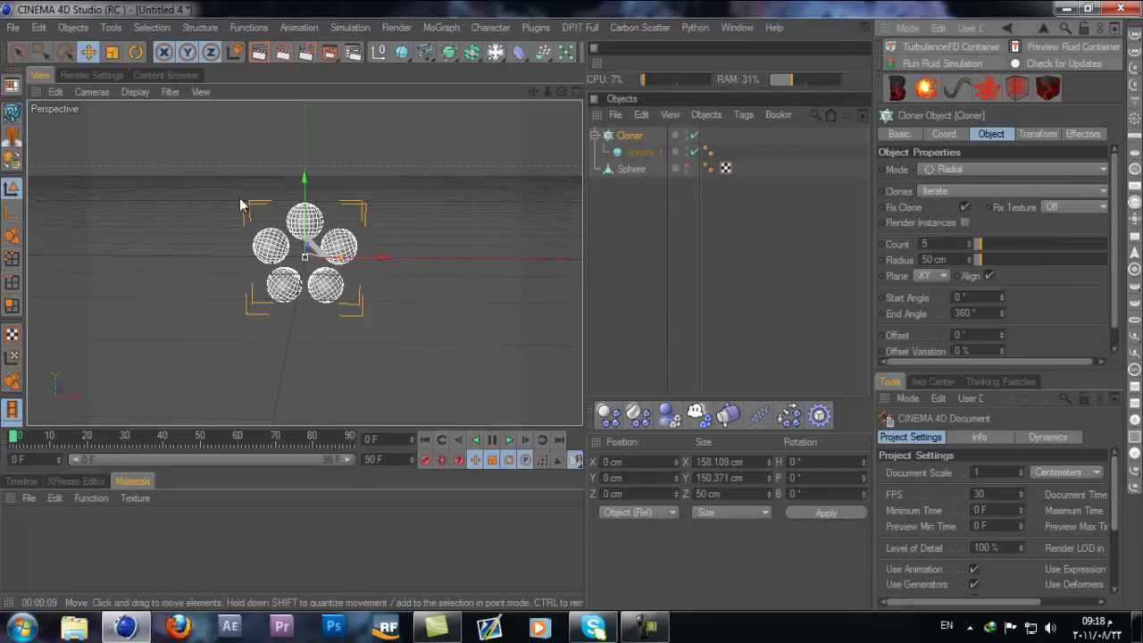
left_click_drag(343, 259, 572, 308)
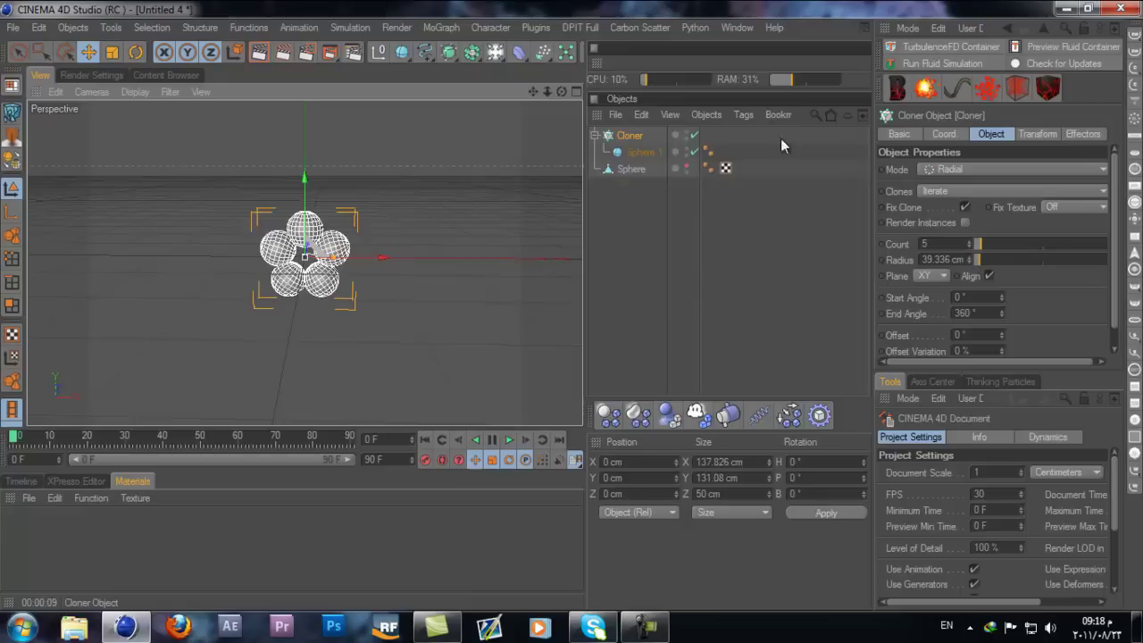
Give Sphere.1 15 segments and convert it to an editable polygon object
left_click(643, 153)
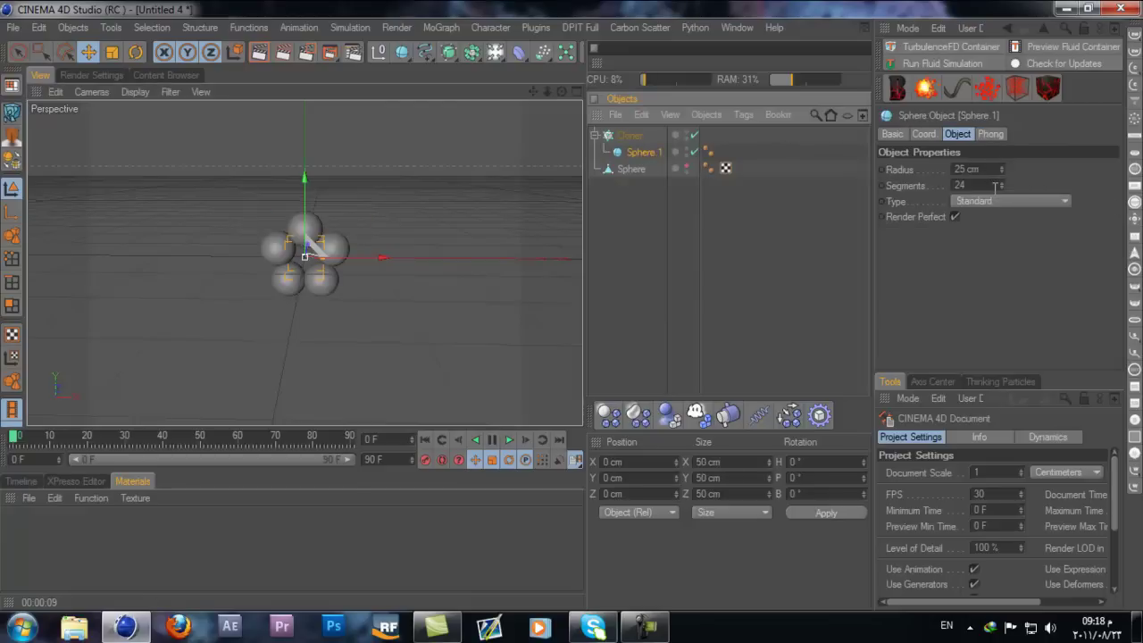
left_click(1001, 184)
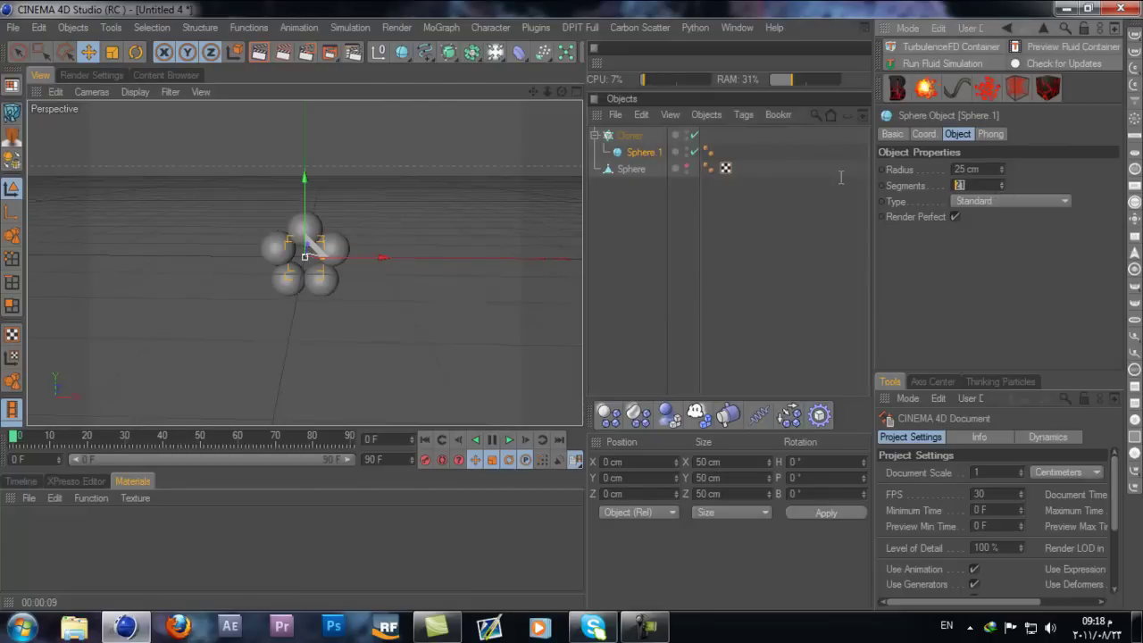
type("15")
key("Return")
left_click(998, 201)
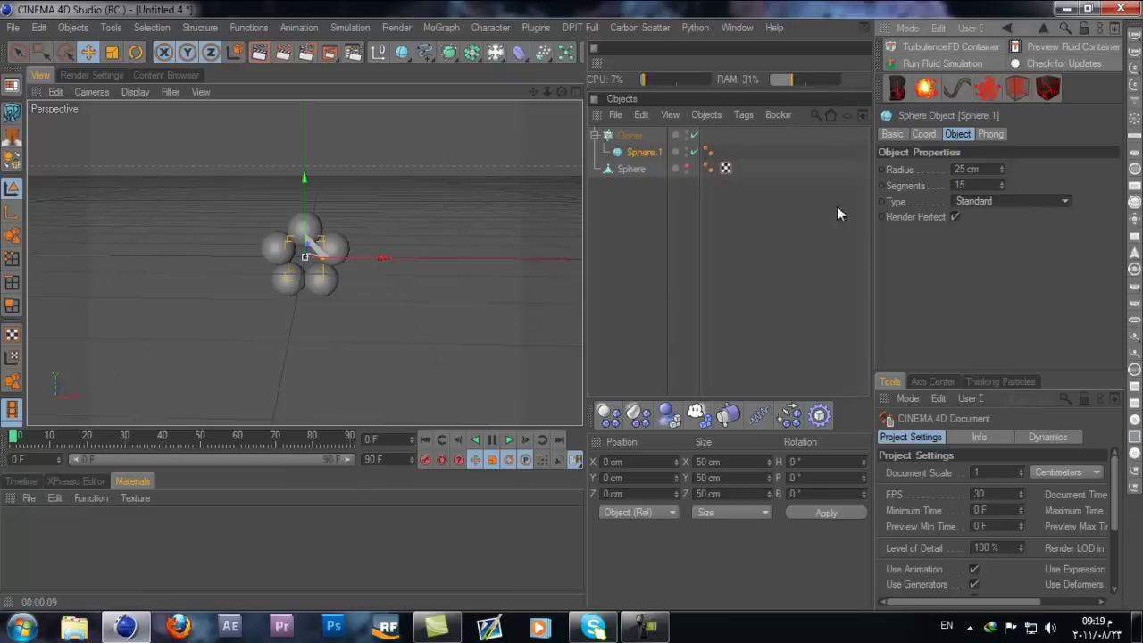
left_click(634, 159)
key("c")
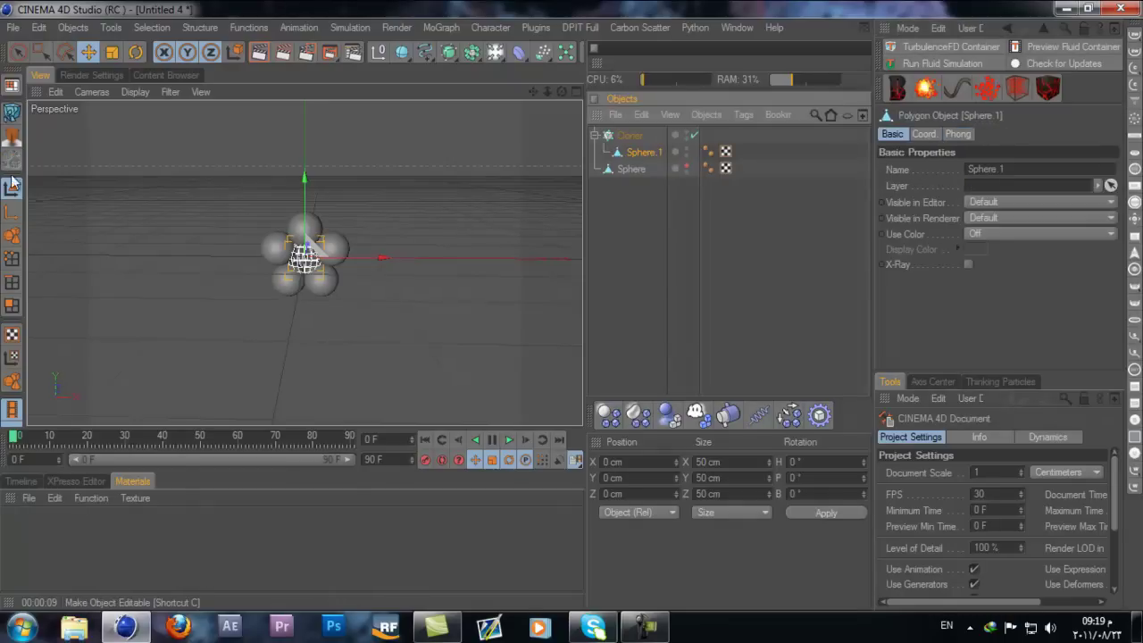
Unhide the large Sphere and add a Cloth tag to it
left_click(630, 136)
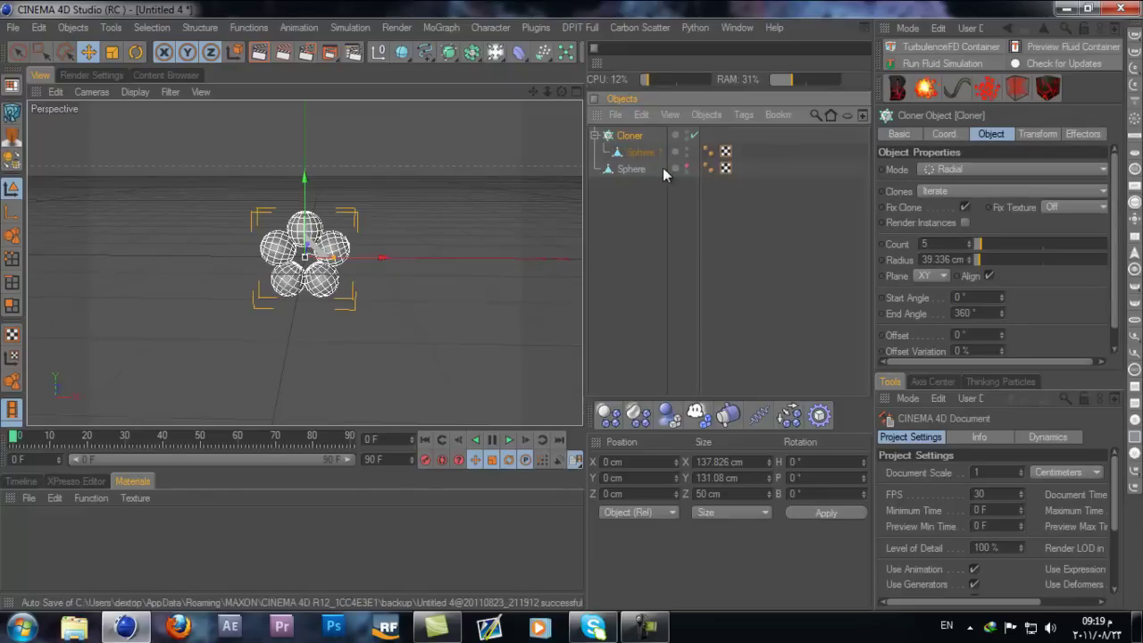
left_click(687, 167)
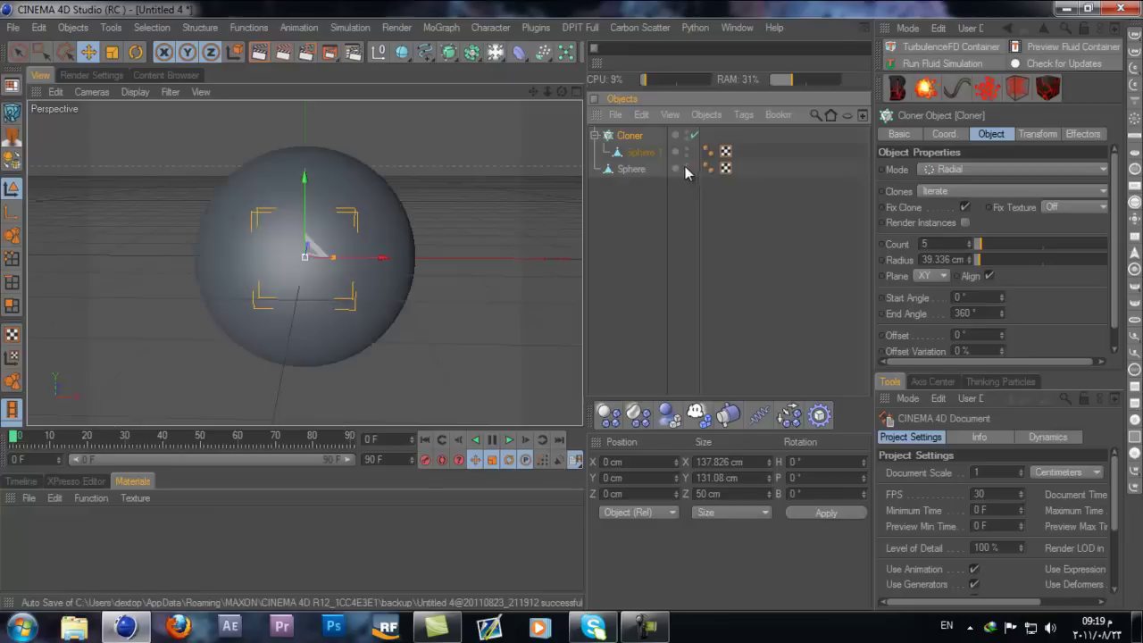
left_click(632, 169)
right_click(631, 170)
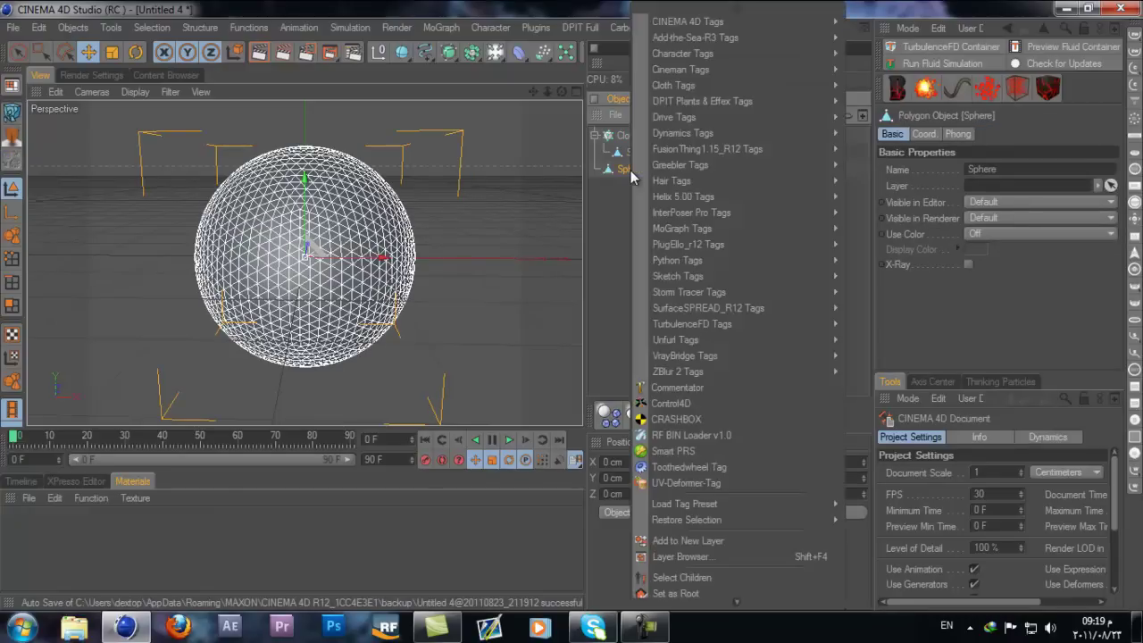
mouse_move(711, 85)
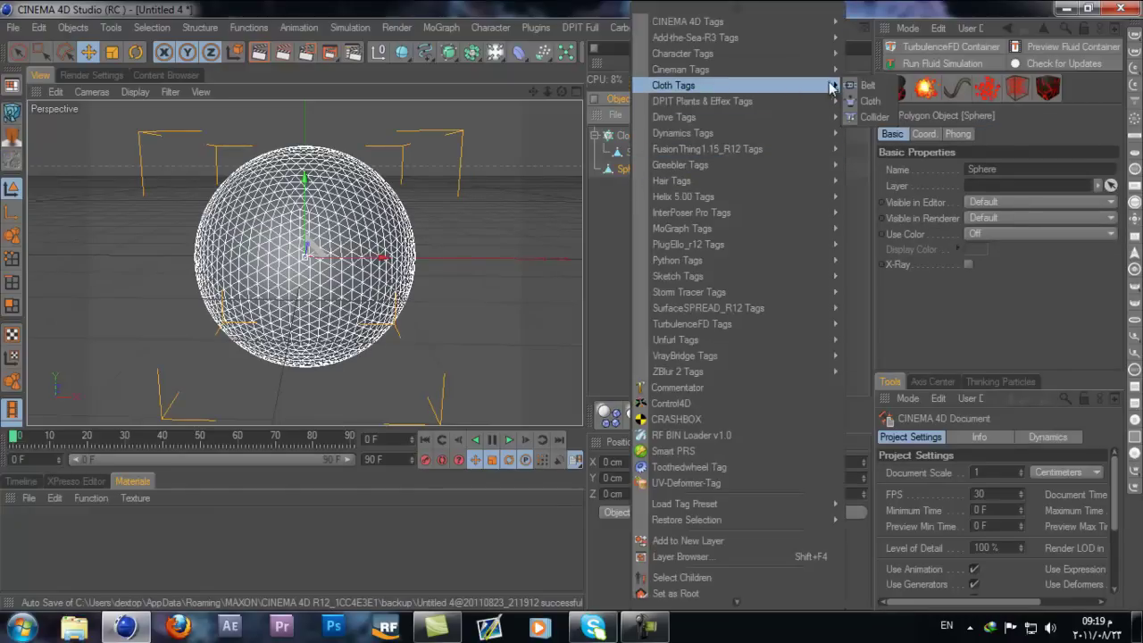
left_click(871, 101)
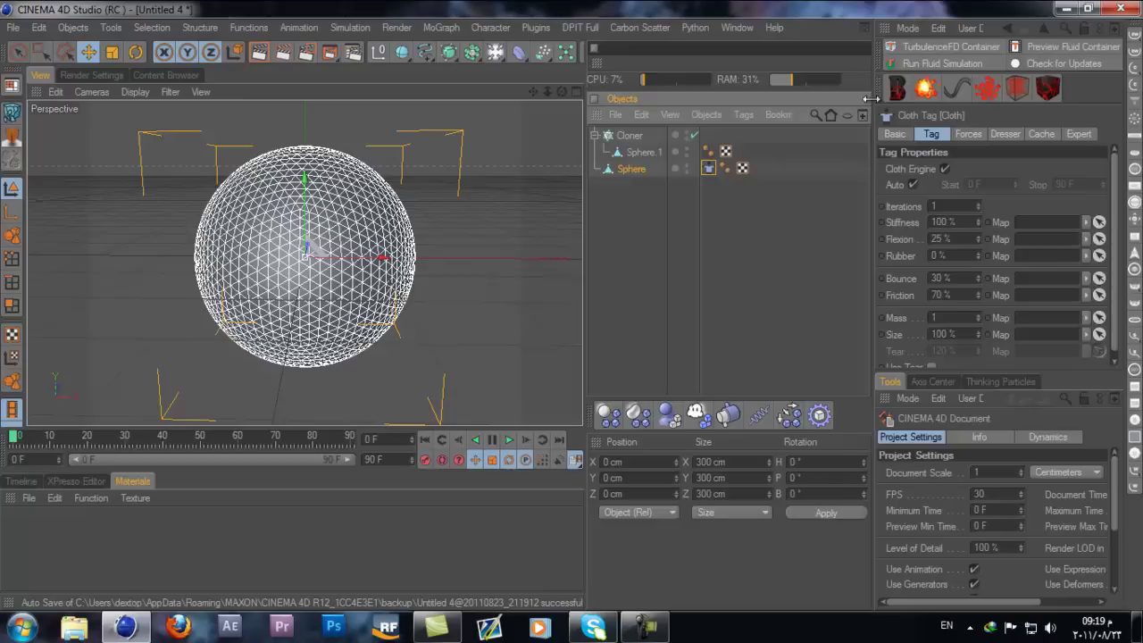
Add a Collider tag to the Cloner and select the Sphere's Cloth tag
left_click(639, 153)
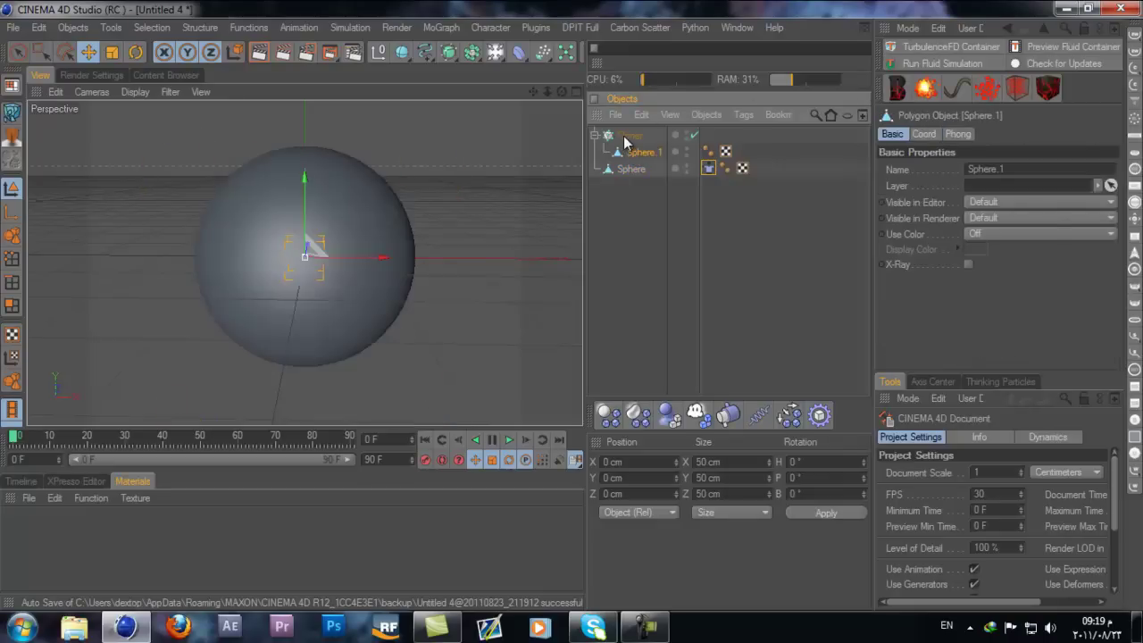
left_click(627, 136)
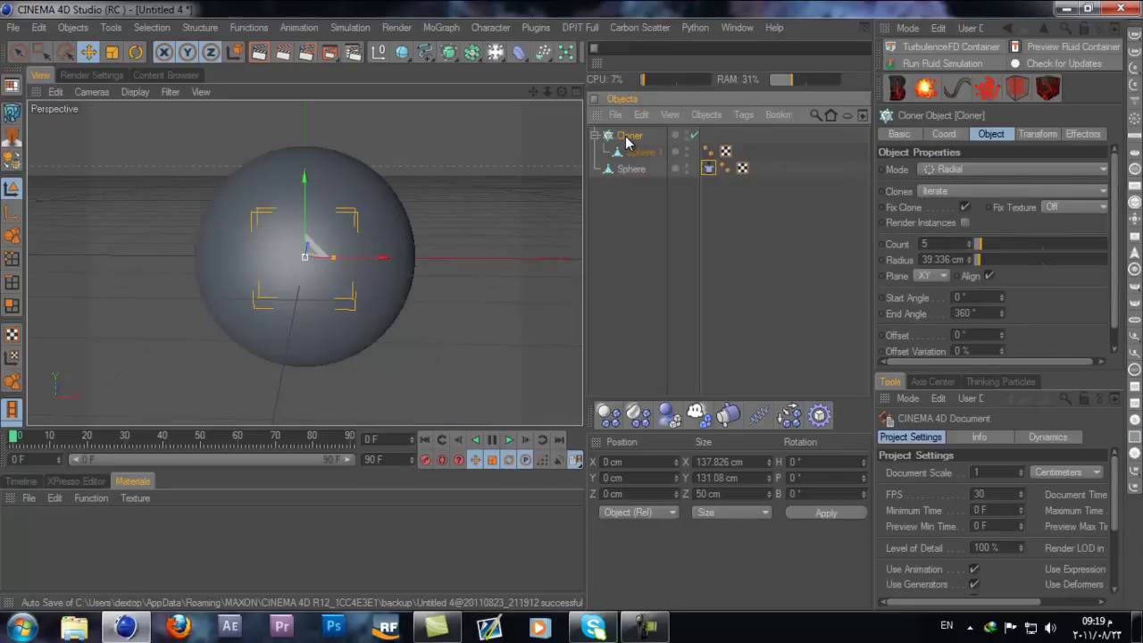
right_click(628, 141)
mouse_move(730, 142)
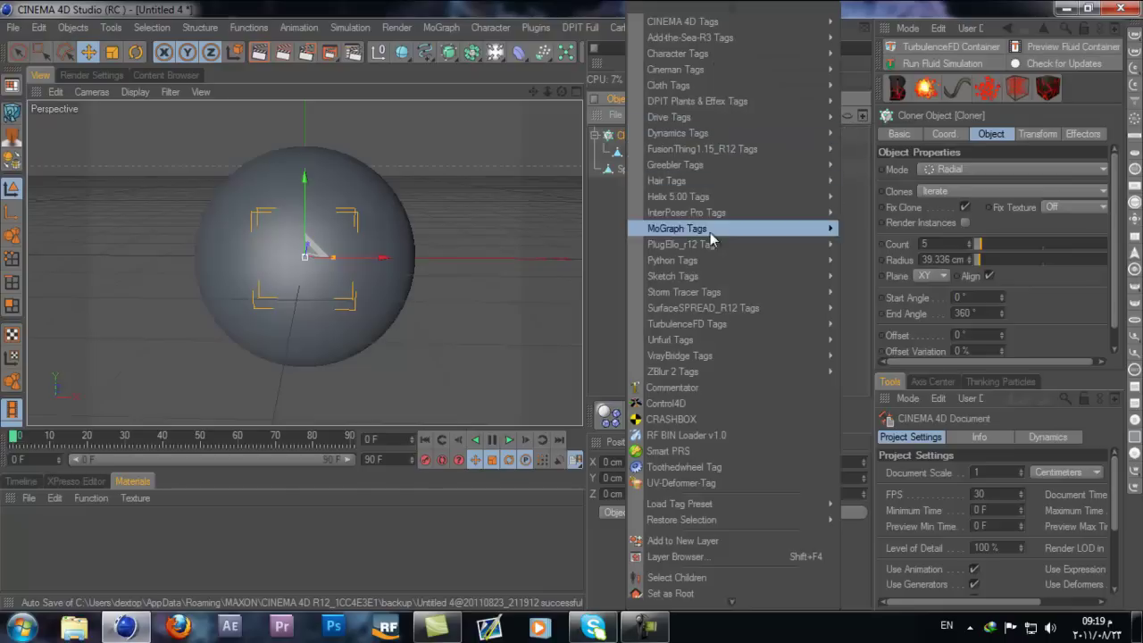
mouse_move(768, 85)
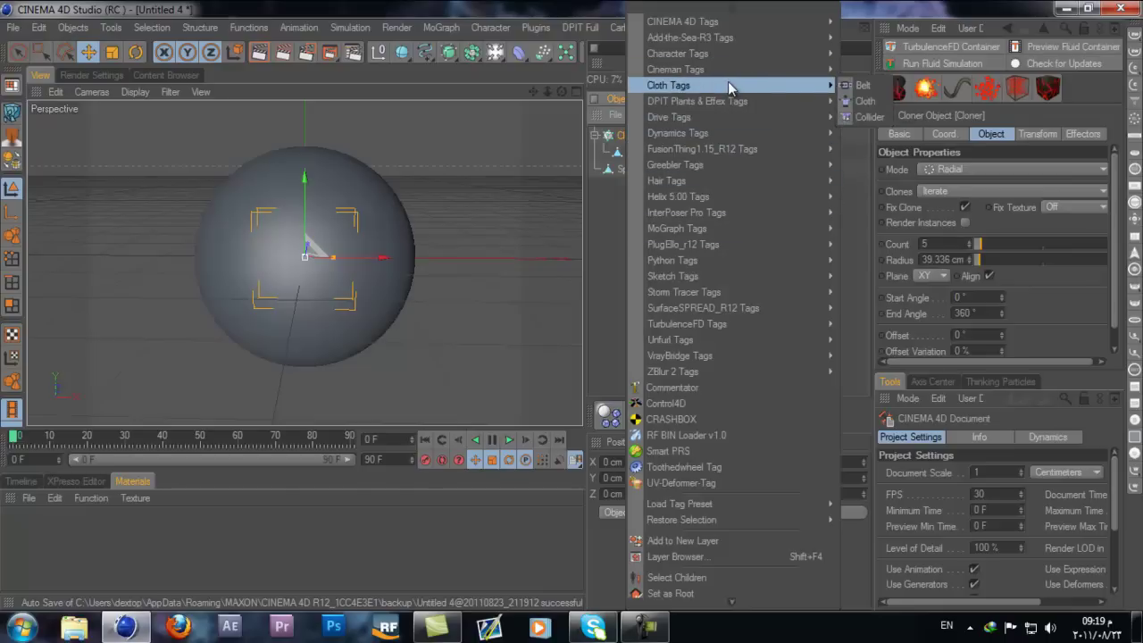
left_click(865, 117)
left_click(709, 170)
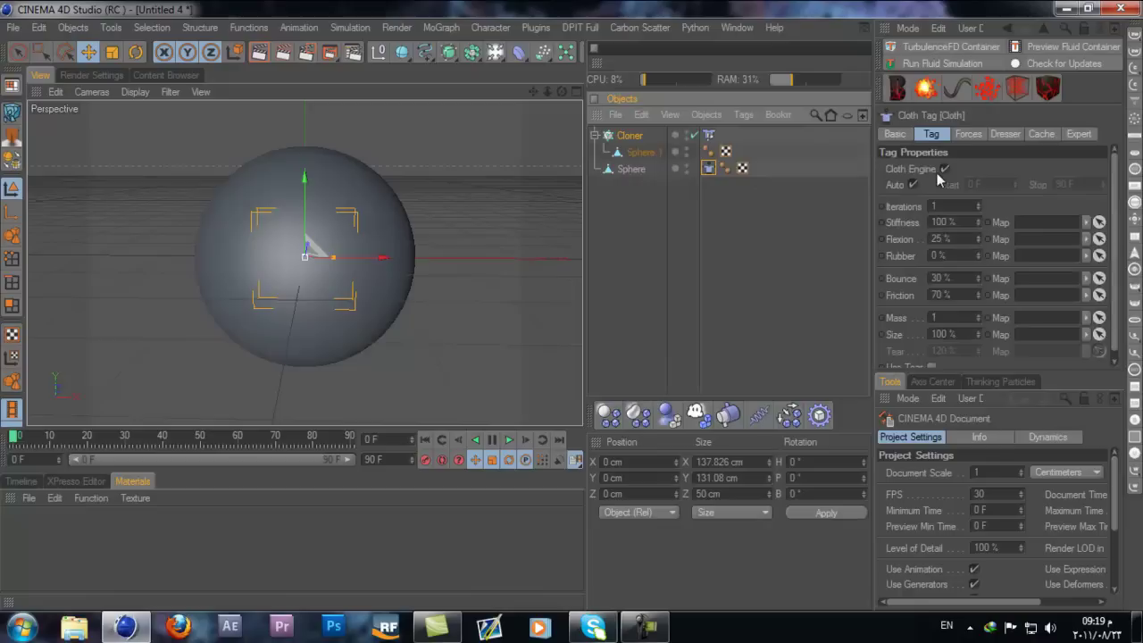
Set the Cloth tag's Gravity to 0 and enable Use Tear at 120%
left_click(968, 134)
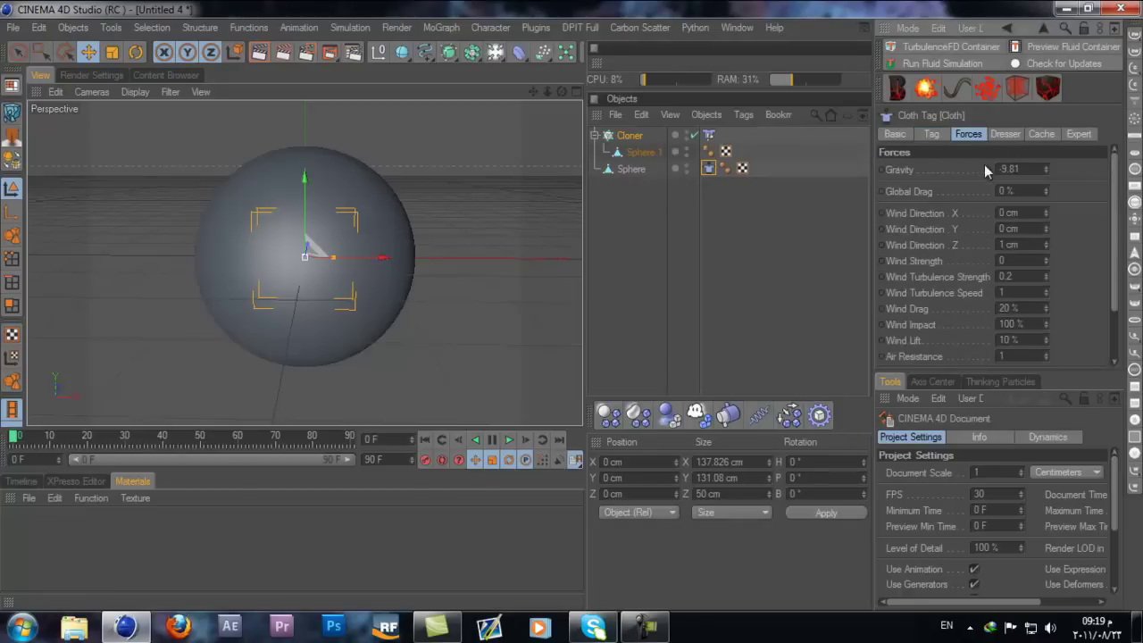
double_click(1038, 168)
left_click(933, 134)
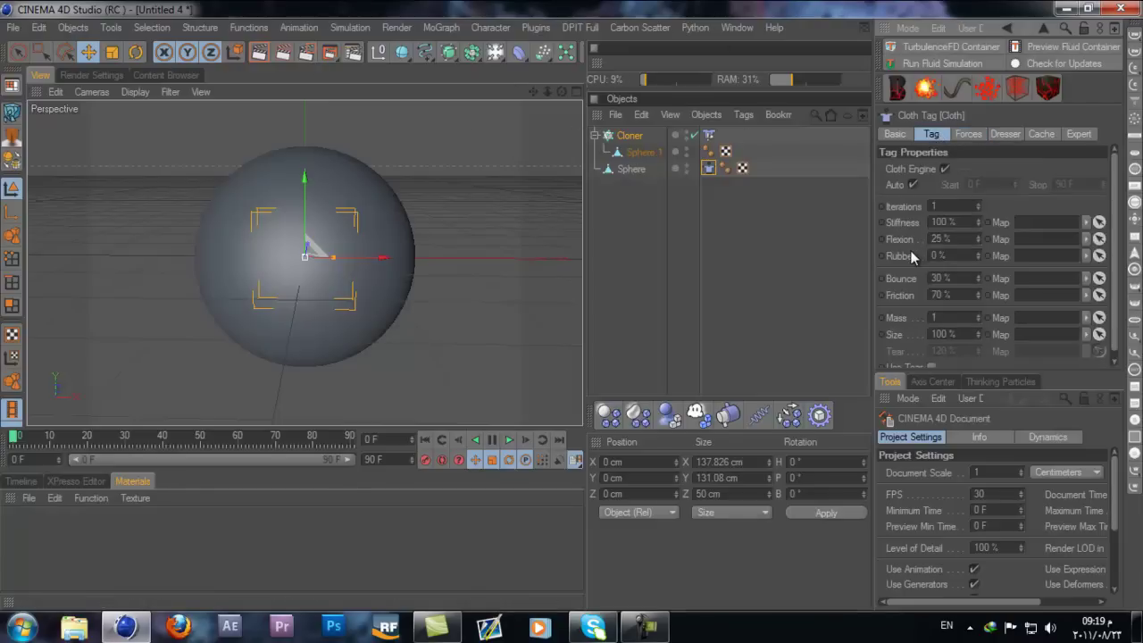
scroll(911, 256, "down", 1)
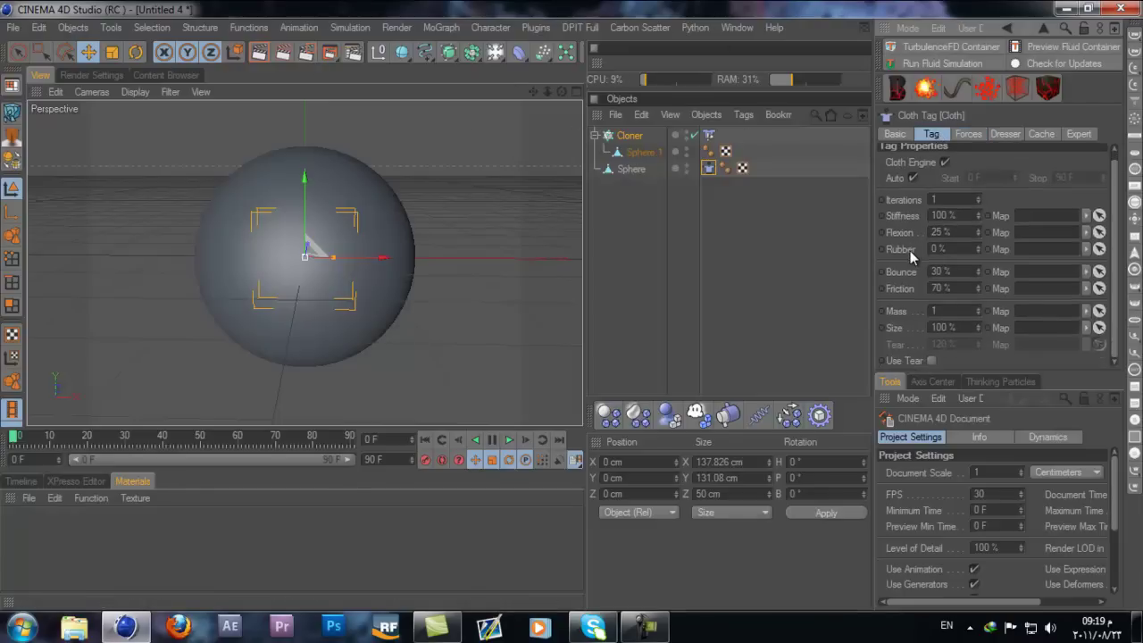
left_click(932, 361)
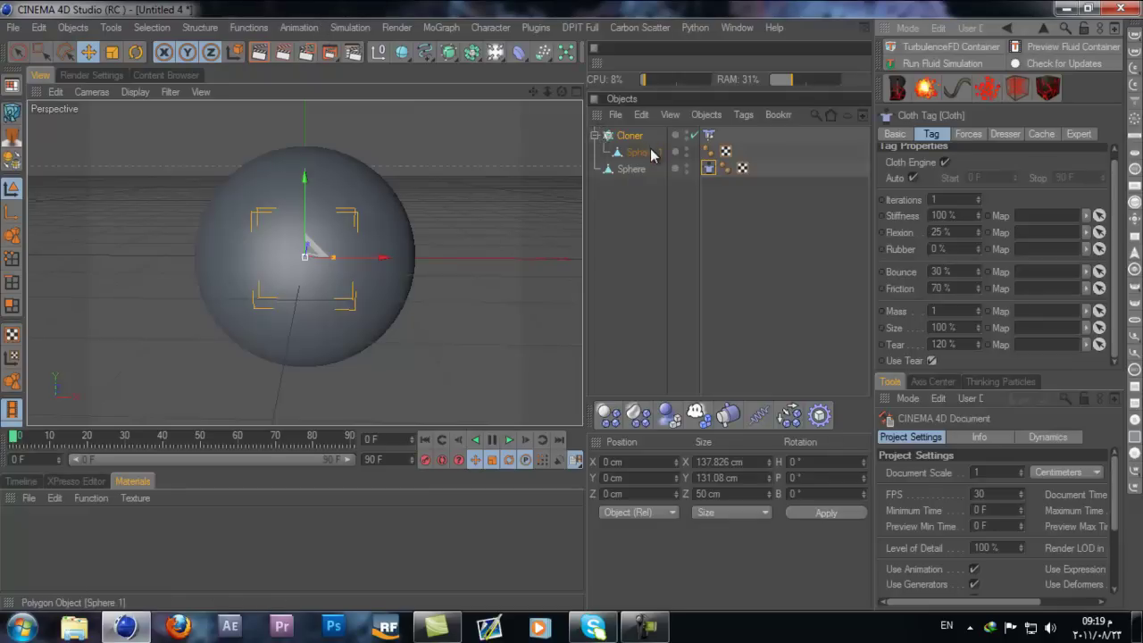
Nest the polygon Sphere under a new Cloth NURBS object and collapse the hierarchy
left_click(348, 28)
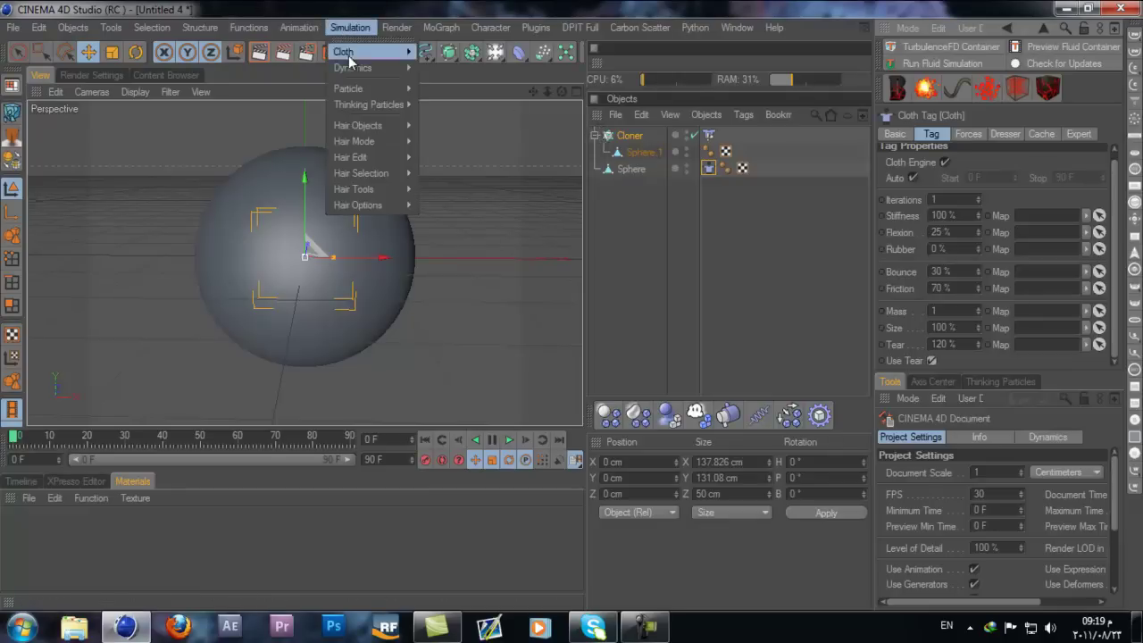
mouse_move(344, 52)
left_click(444, 67)
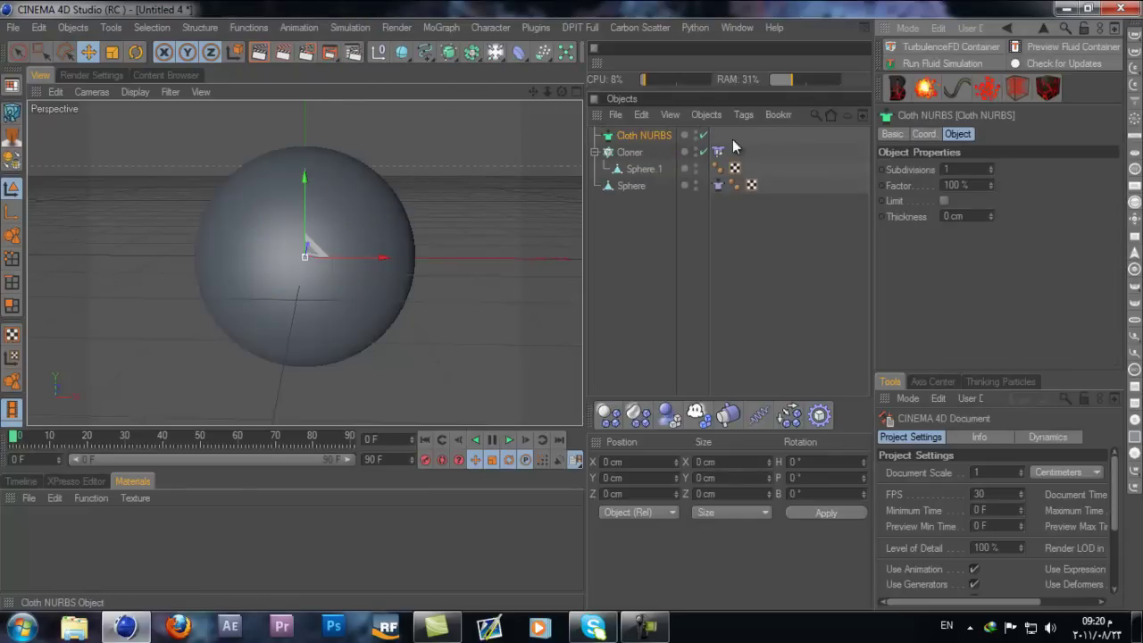
left_click_drag(629, 186, 606, 172)
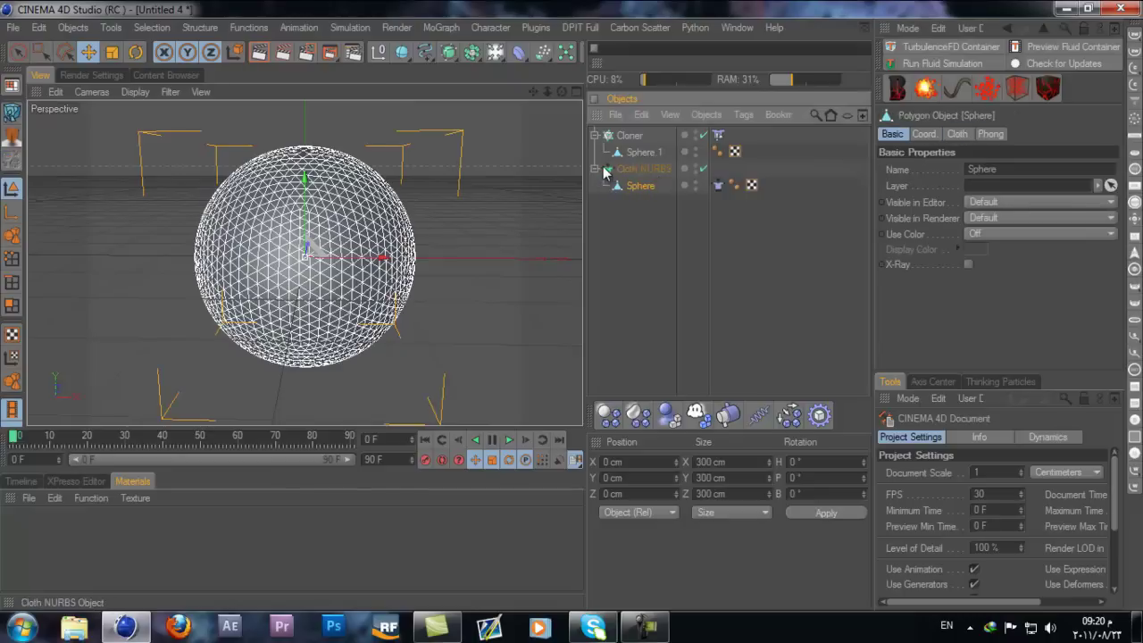
left_click(596, 169)
left_click(629, 135)
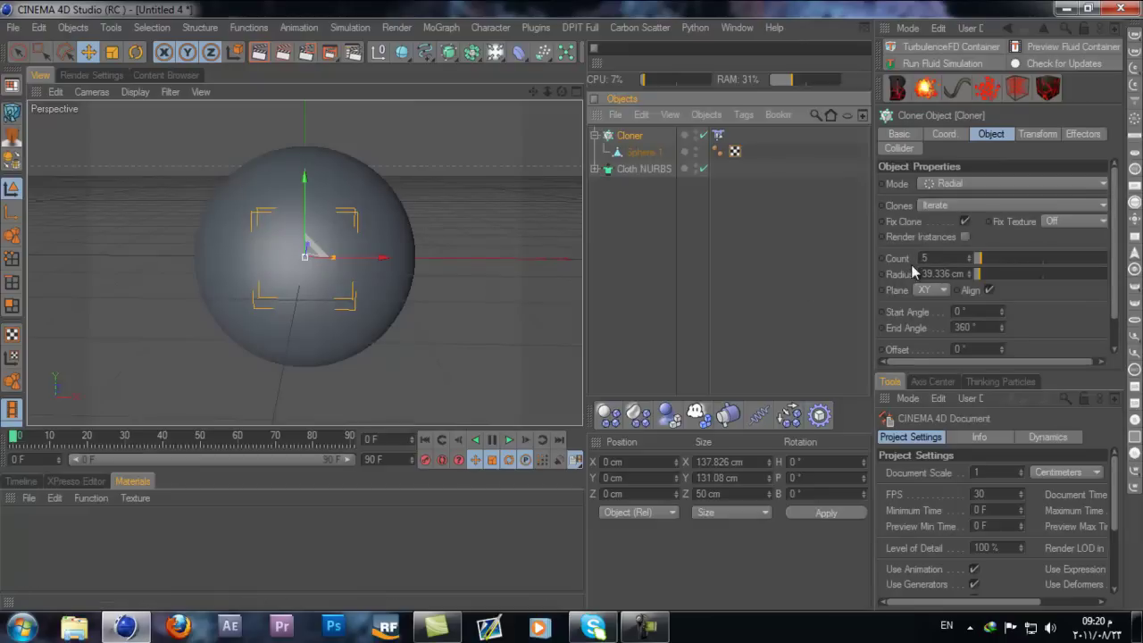
Keyframe the Cloner Radius at 39.336 cm on frame 0 and 223 cm on frame 20, then hide the clones
left_click(882, 275, "ctrl")
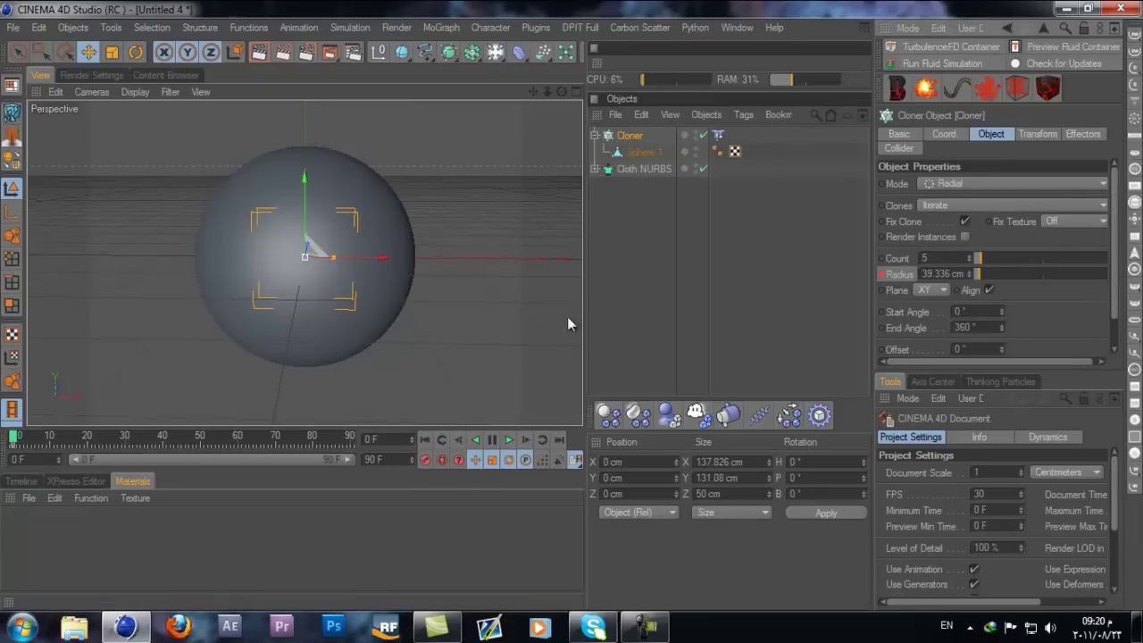
left_click(87, 438)
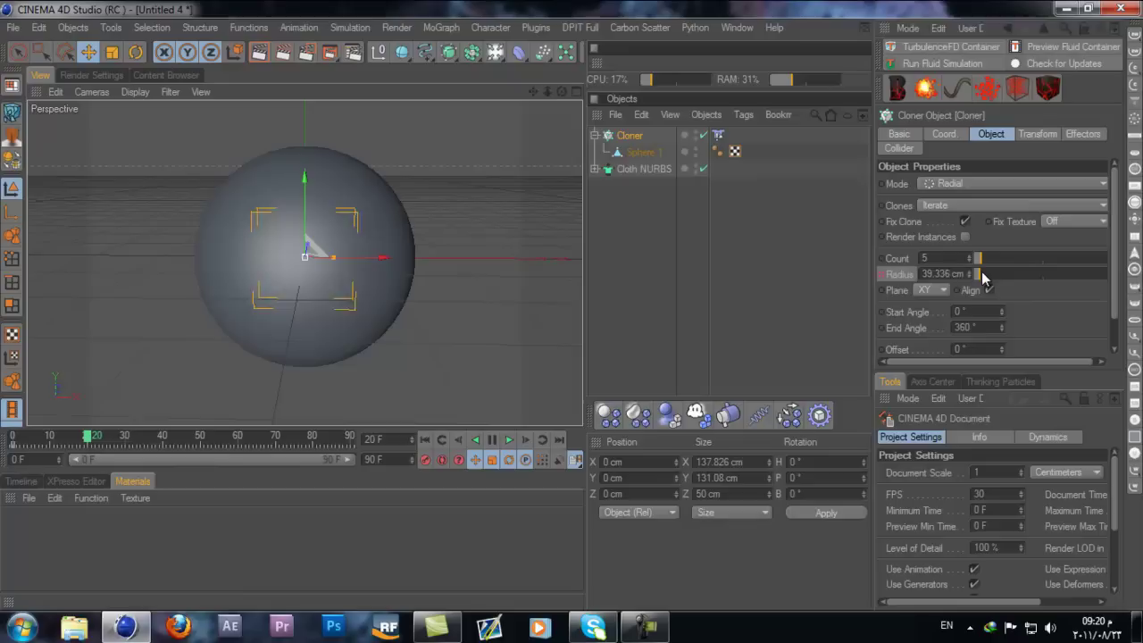
left_click_drag(982, 273, 1004, 271)
left_click(882, 274)
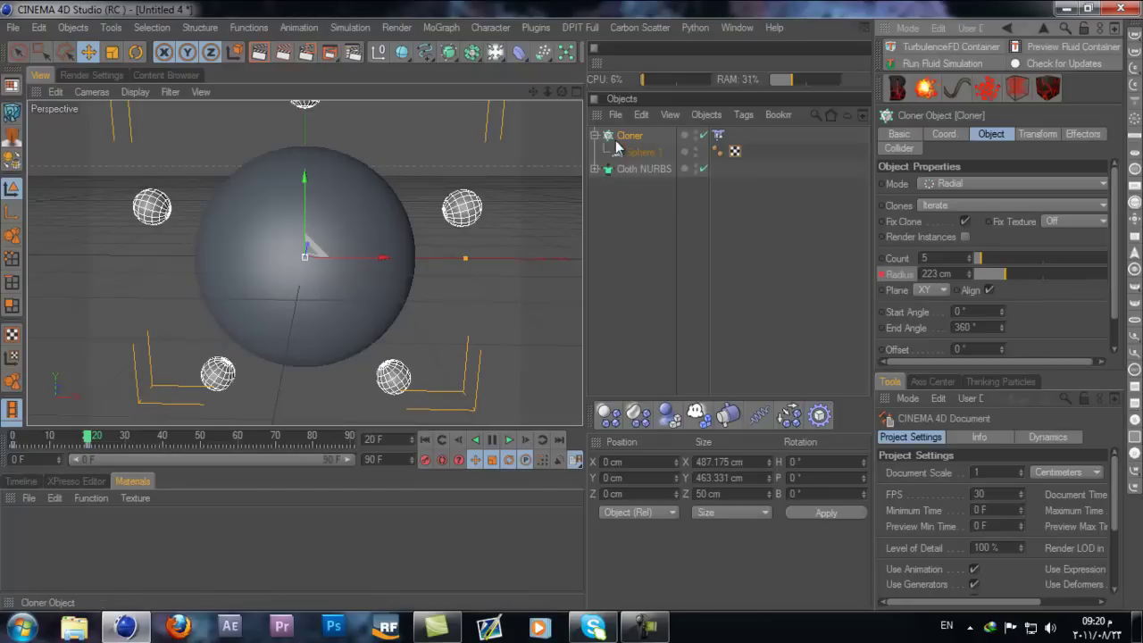
double_click(695, 134)
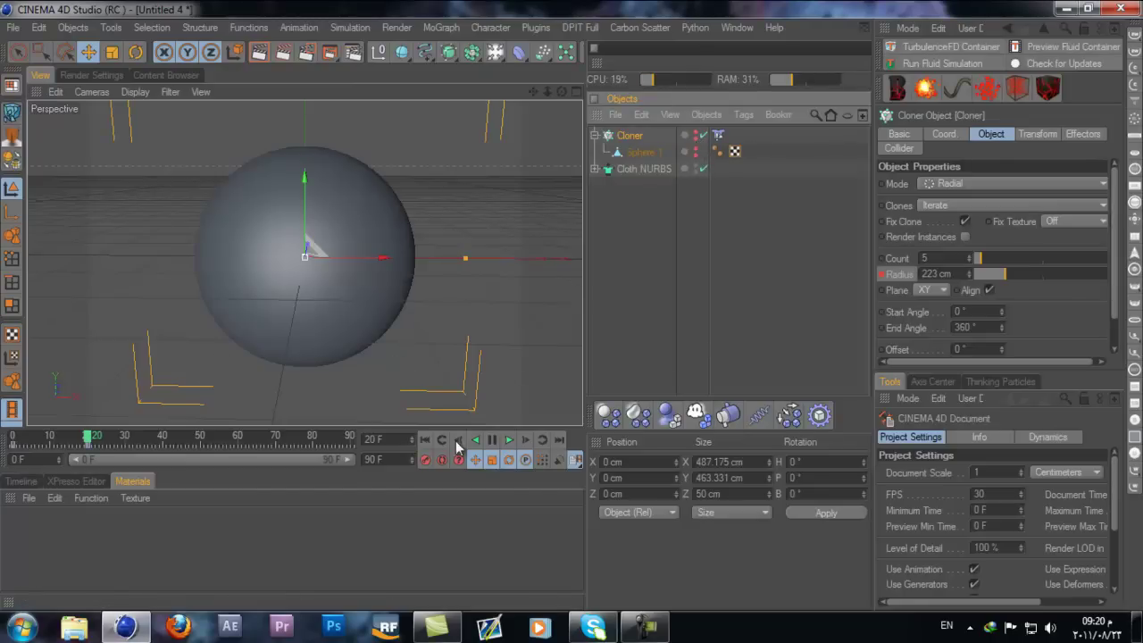
left_click(423, 441)
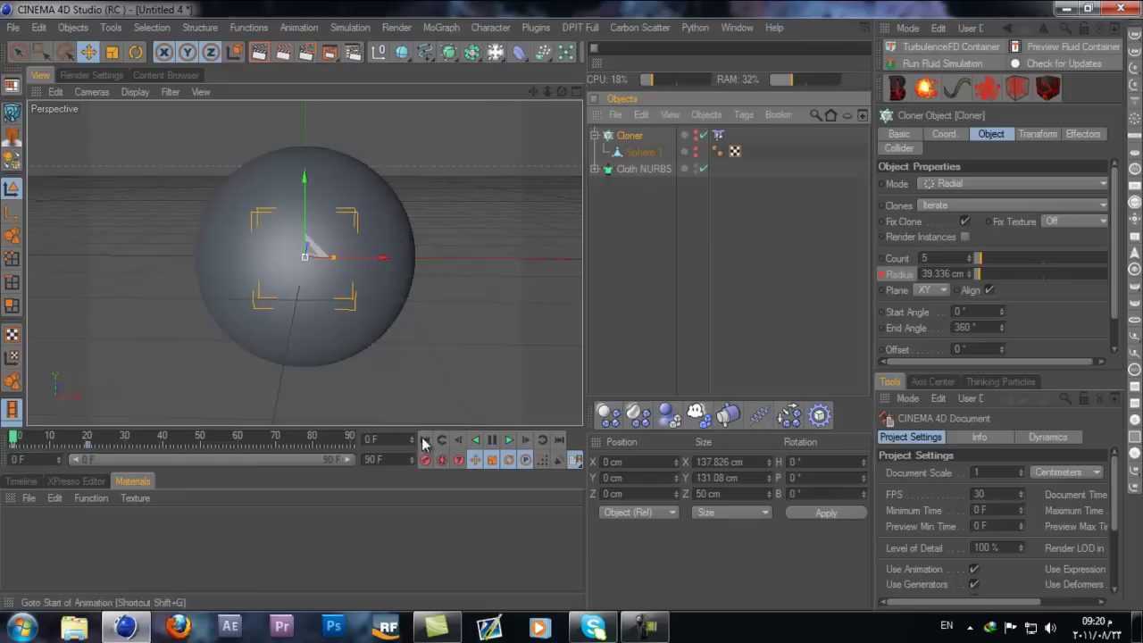
left_click(508, 441)
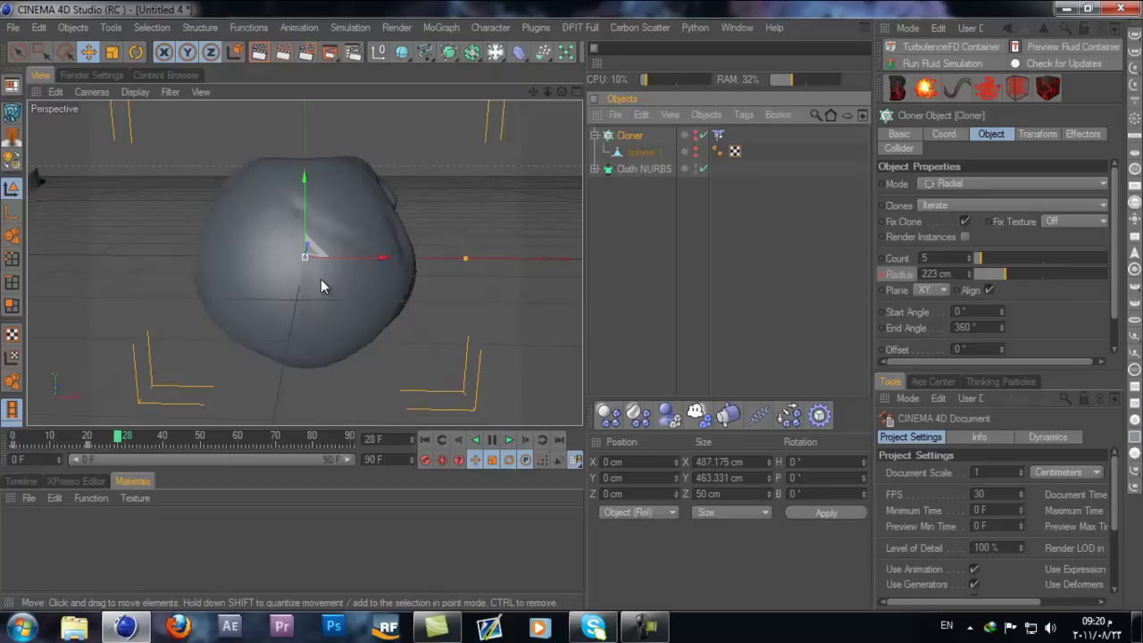
left_click_drag(561, 92, 573, 310)
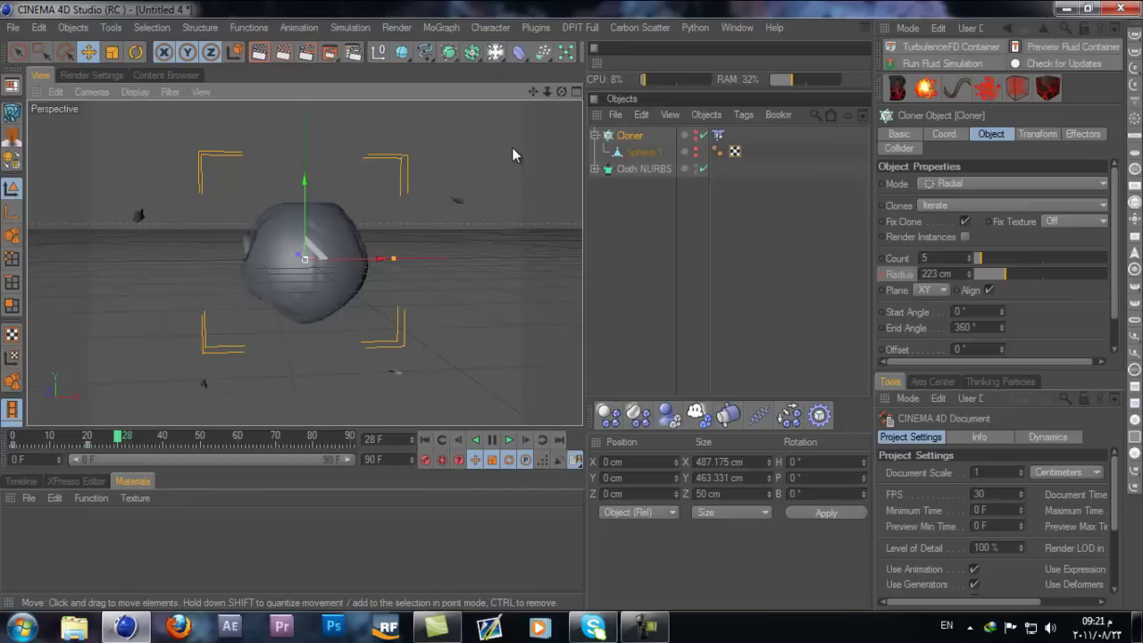
scroll(431, 204, "up", 4)
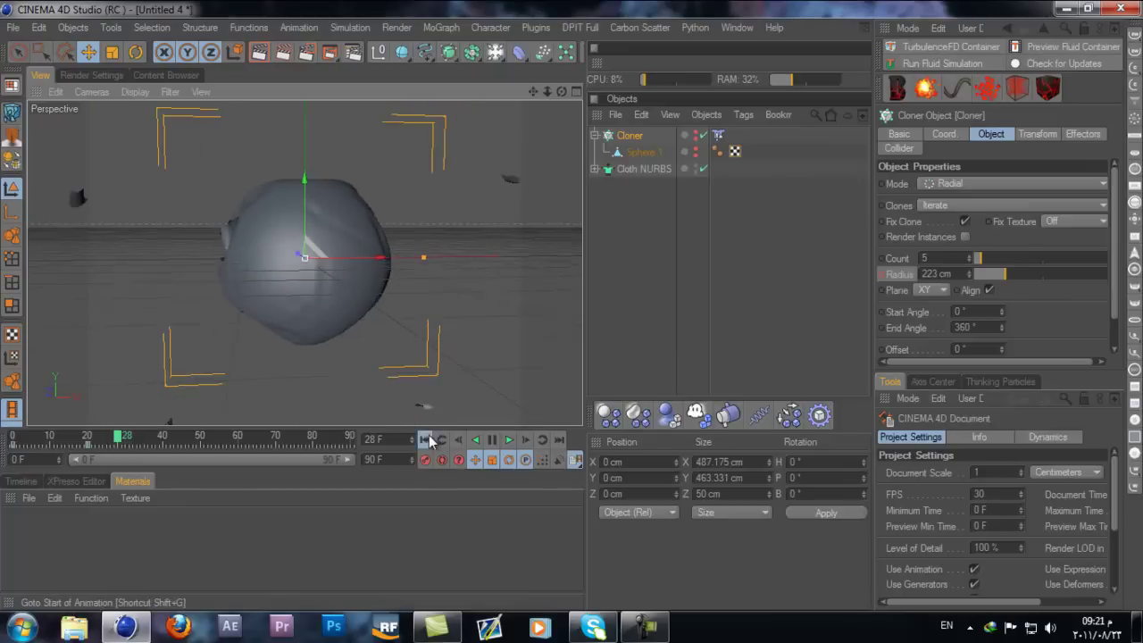
left_click(506, 443)
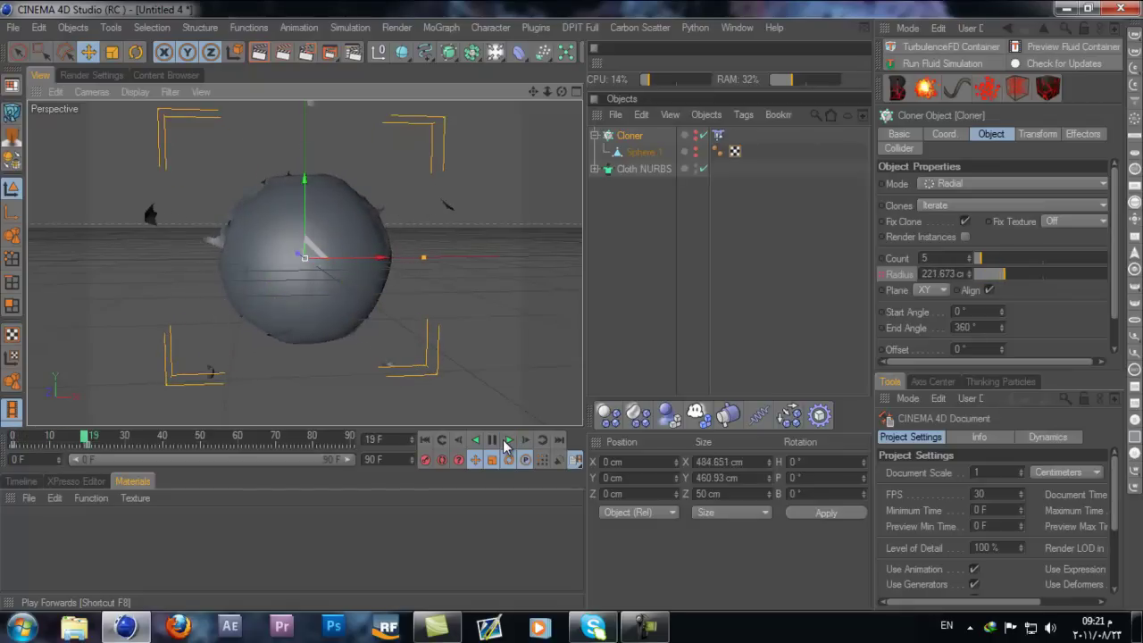
left_click(427, 446)
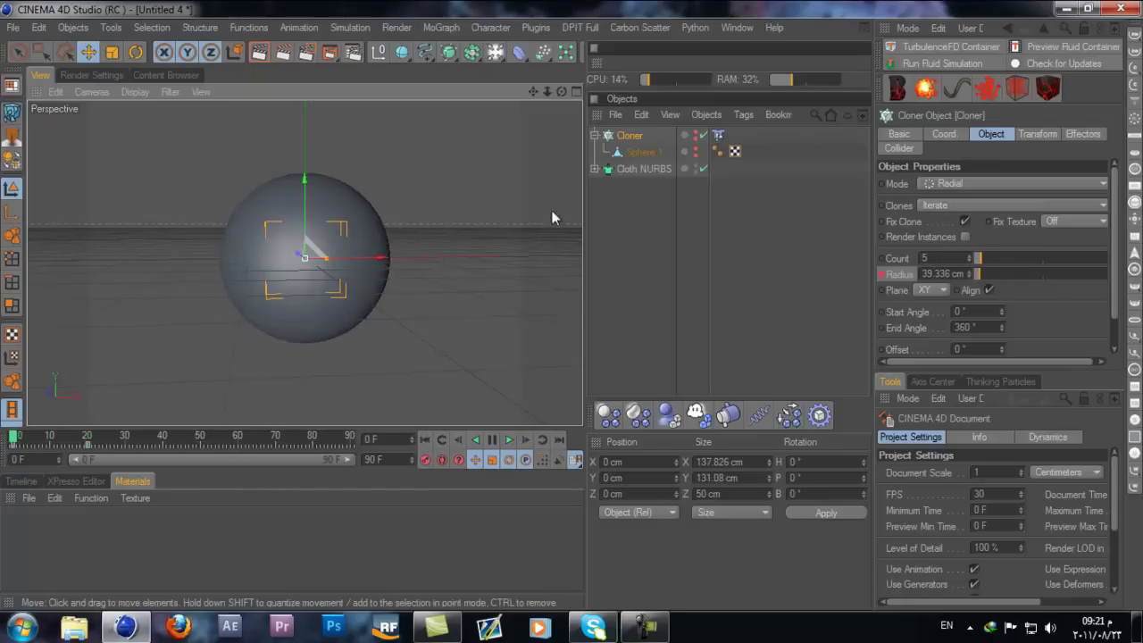
Add a viralGenerator object from the PlugElo_r12 plugin menu
left_click(539, 31)
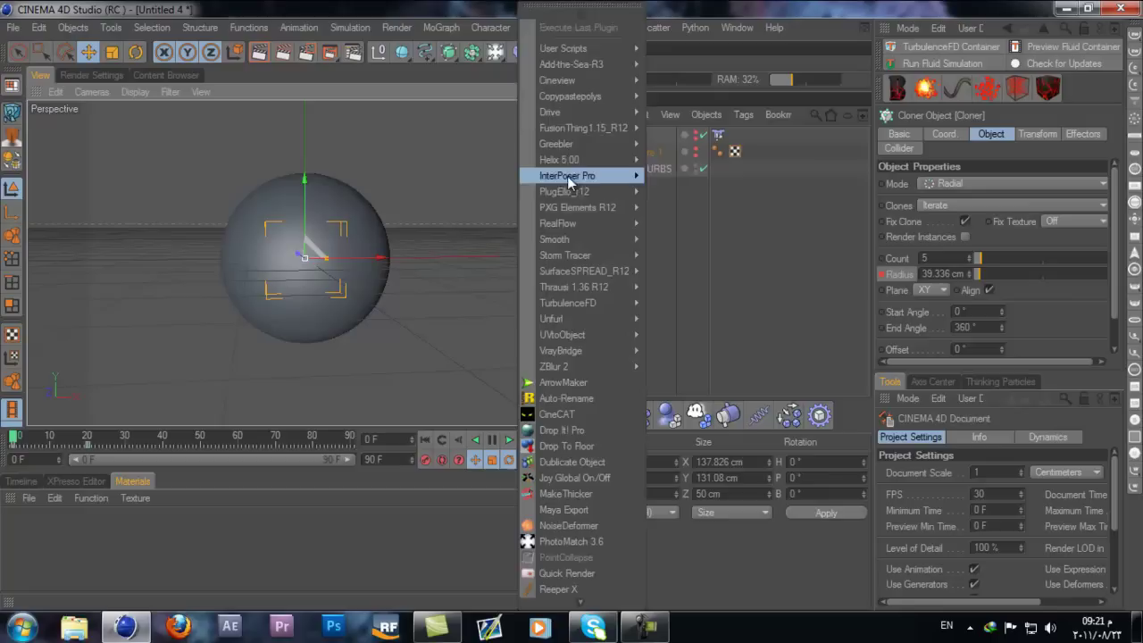
mouse_move(572, 193)
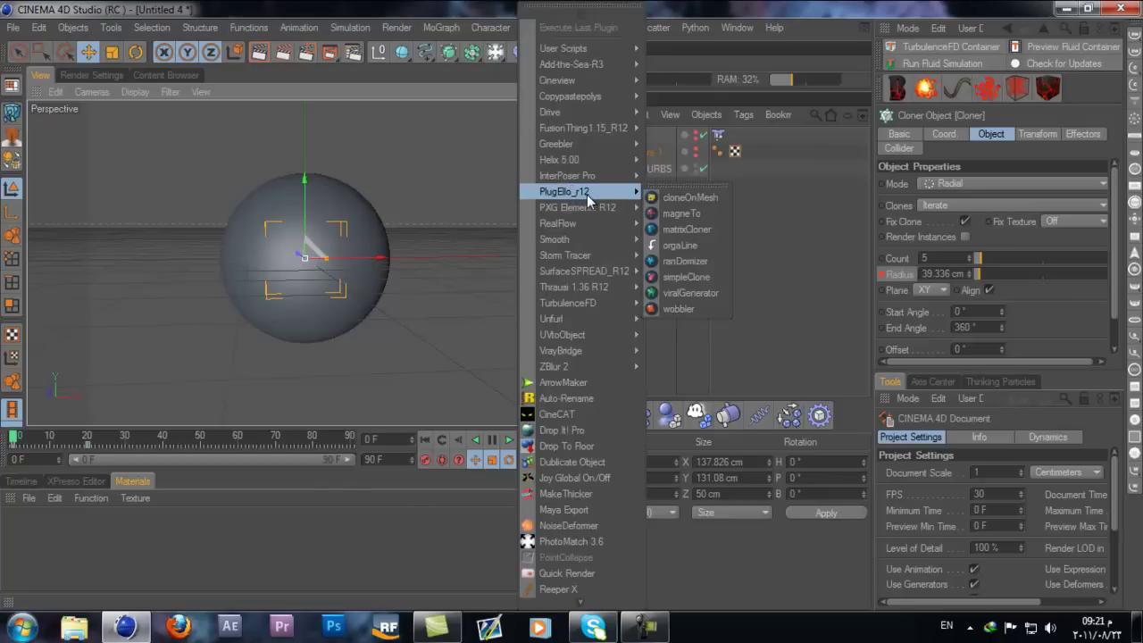
mouse_move(625, 207)
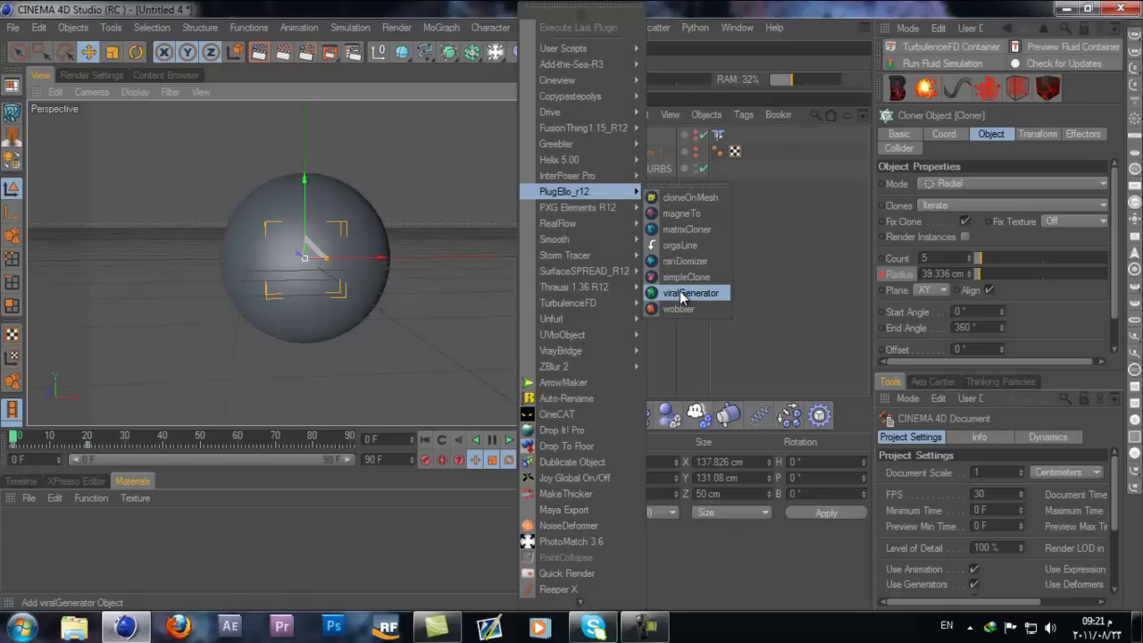
left_click(682, 294)
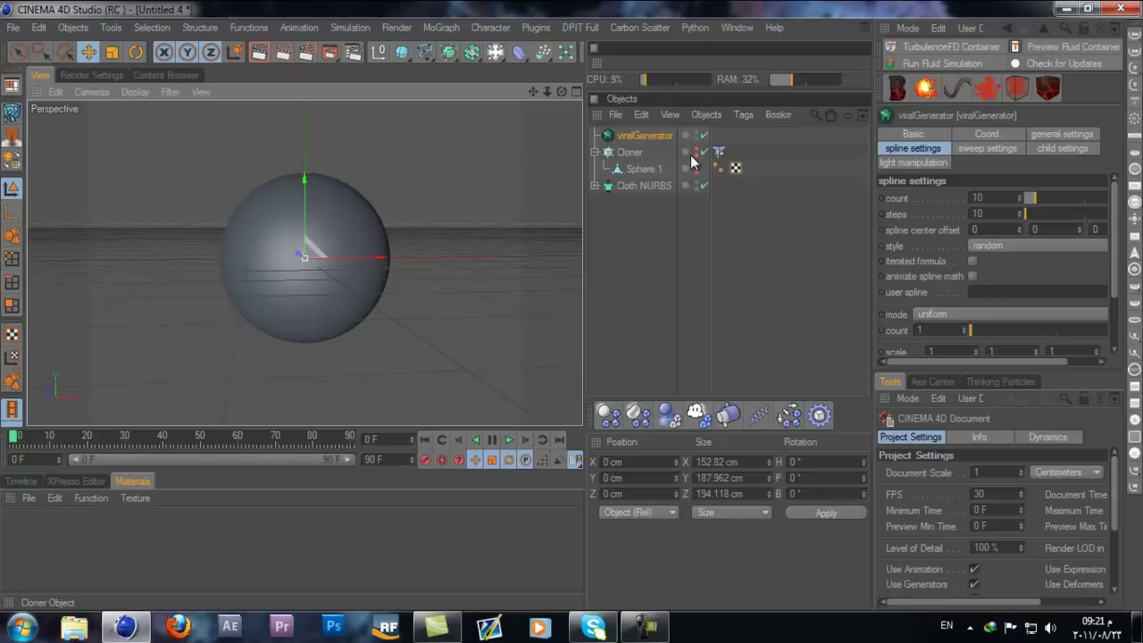
Delete the Cloner with its sphere and hide the Cloth NURBS sphere in the editor
left_click(615, 153)
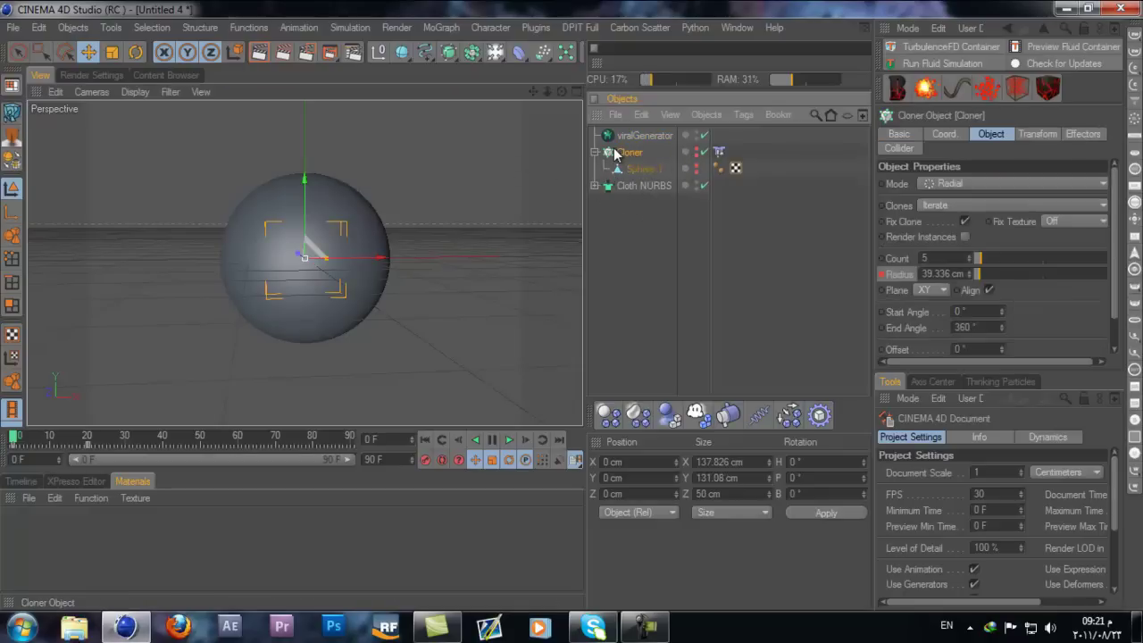
key("Delete")
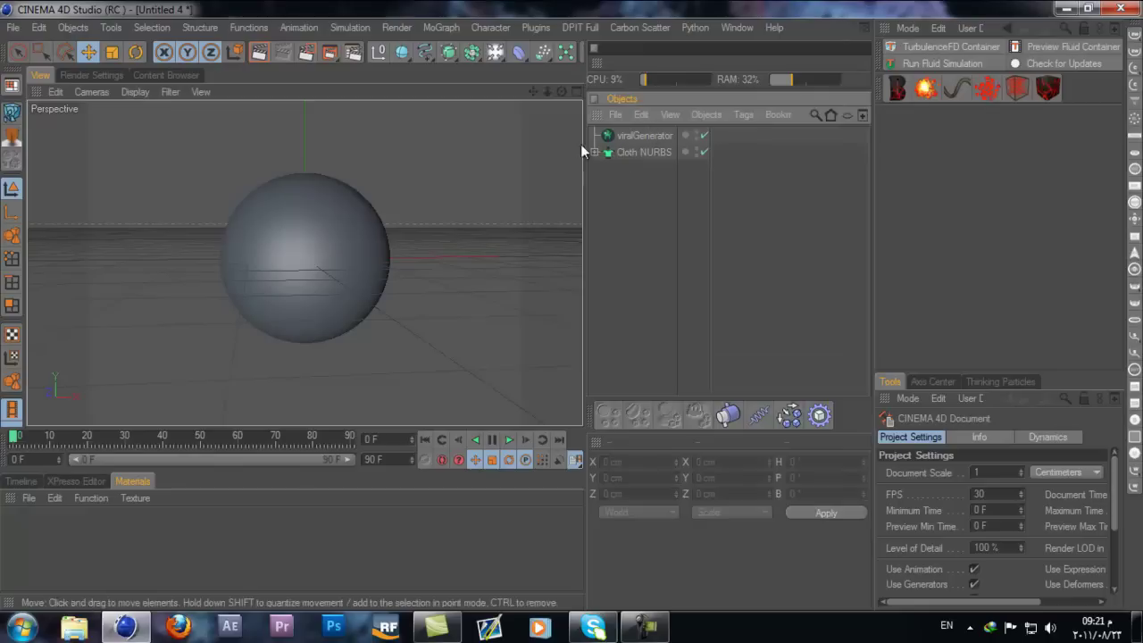
left_click(627, 137)
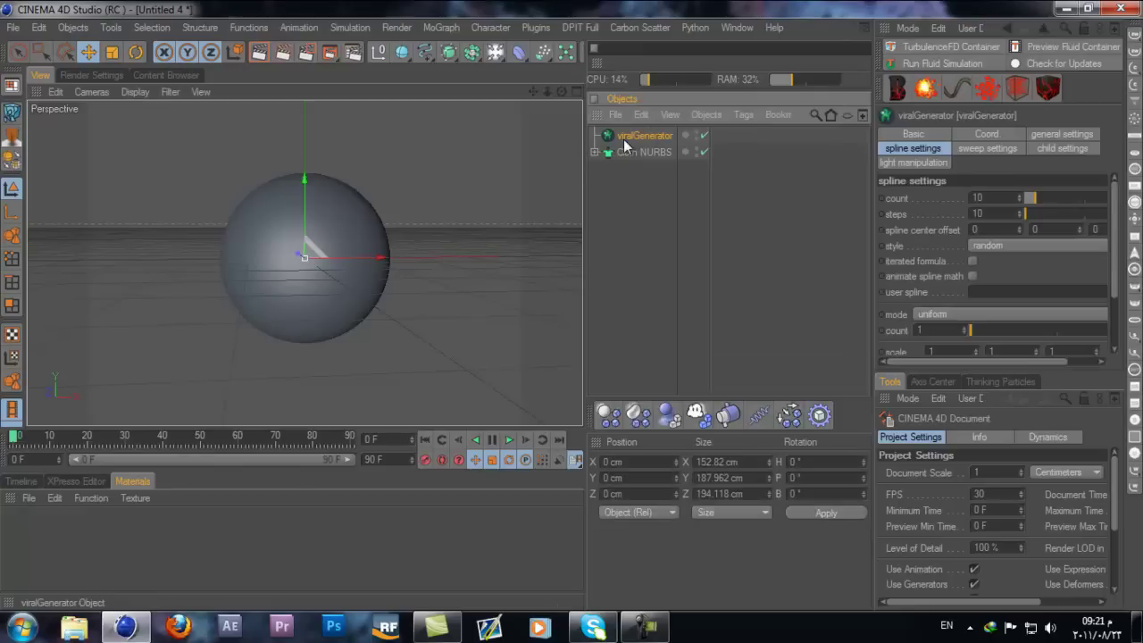
left_click(697, 151)
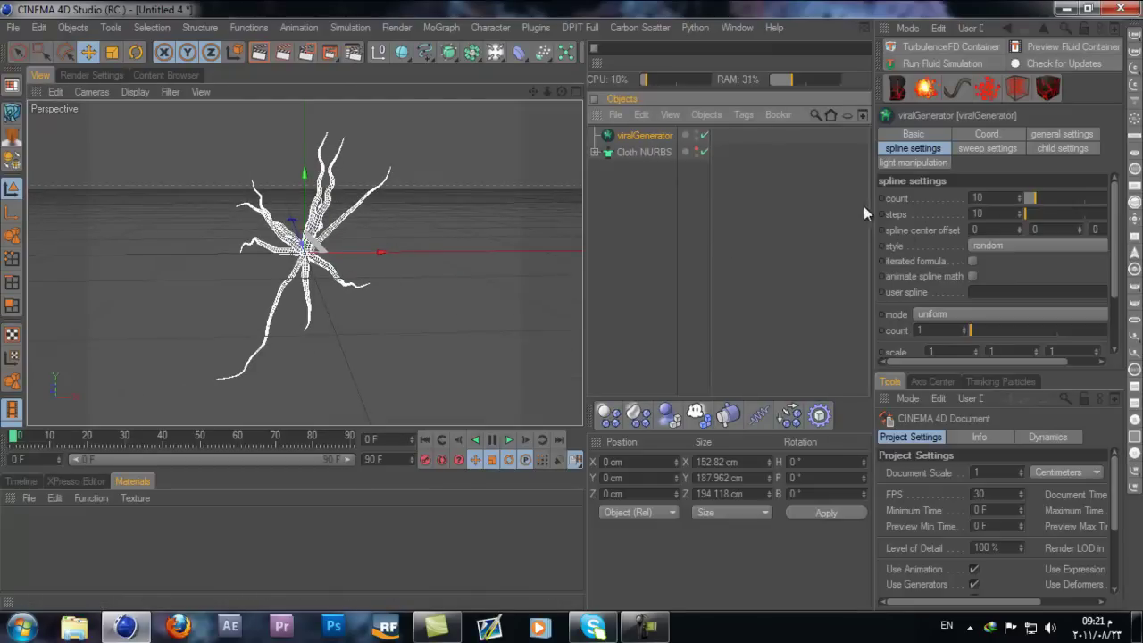
Set the viralGenerator to 15 splines, keeping steps at 10
mouse_move(1043, 197)
left_mouse_down()
mouse_move(1082, 207)
mouse_move(1042, 193)
left_mouse_up()
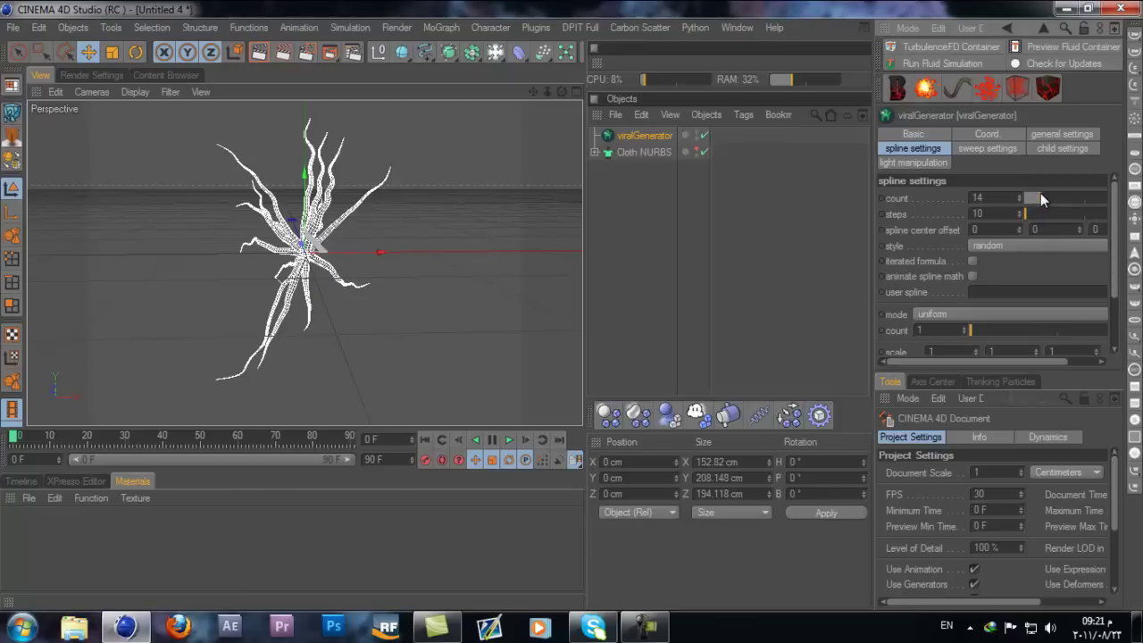
left_click_drag(1039, 215, 1014, 214)
mouse_move(1027, 213)
left_mouse_down()
mouse_move(1038, 216)
mouse_move(1026, 217)
left_mouse_up()
mouse_move(572, 305)
left_mouse_down("alt")
mouse_move(551, 299)
mouse_move(576, 310)
left_mouse_up("alt")
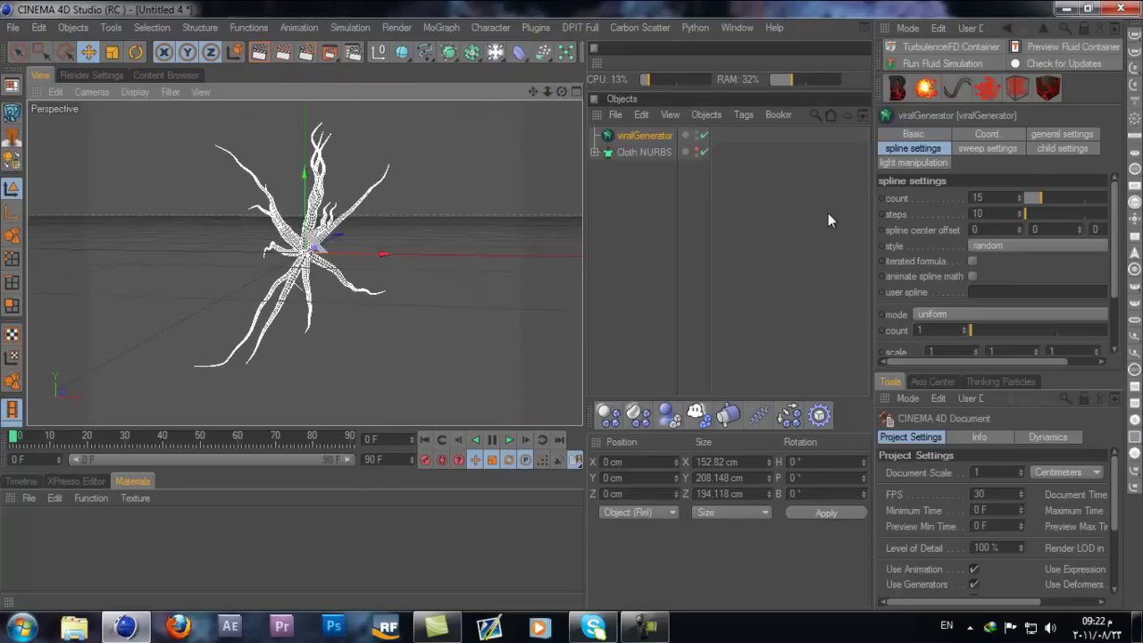
Make the tendrils helical with Helix 1 and turn on Animate Spline Math
left_click(1060, 245)
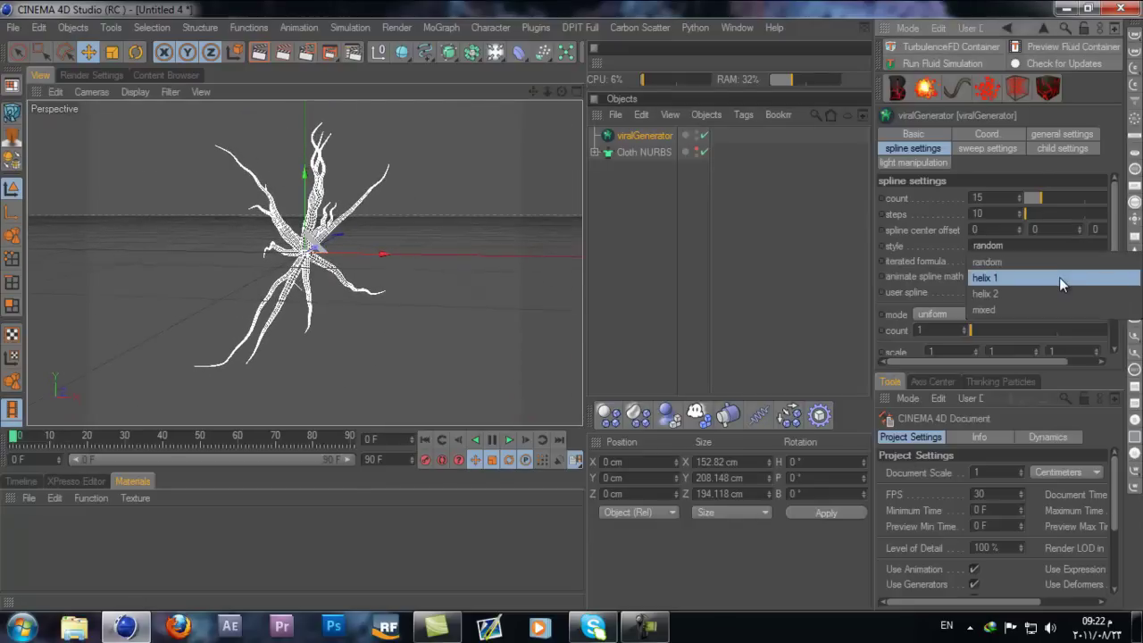
left_click(1059, 278)
scroll(1040, 244, "down", 1)
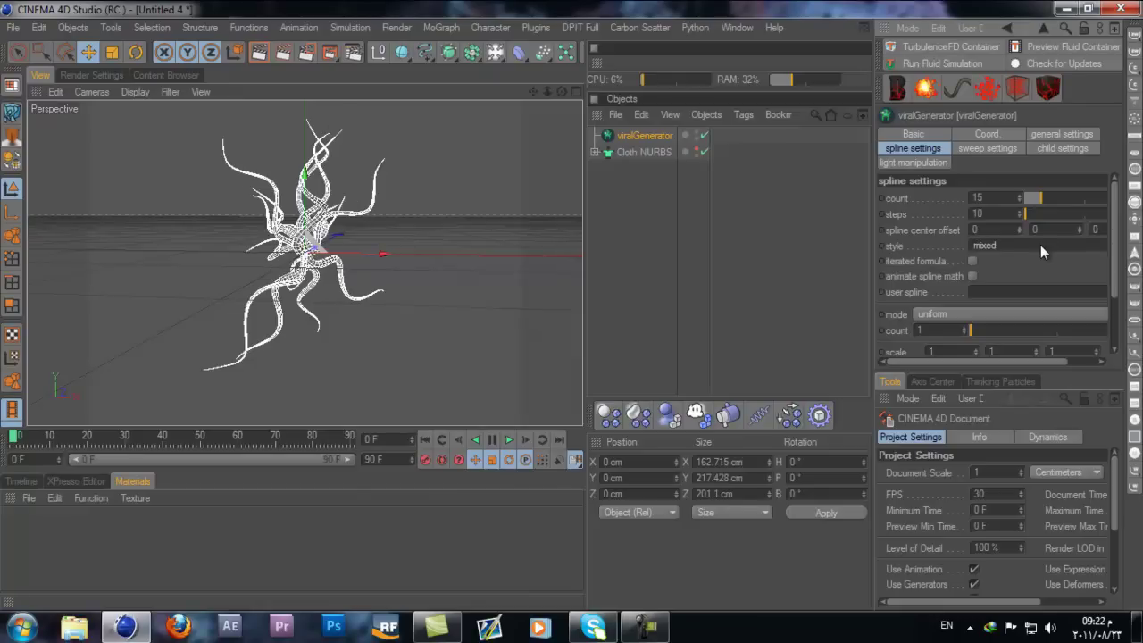
scroll(1041, 245, "up", 1)
scroll(1041, 245, "up", 1)
scroll(1041, 245, "up", 1)
left_click(973, 276)
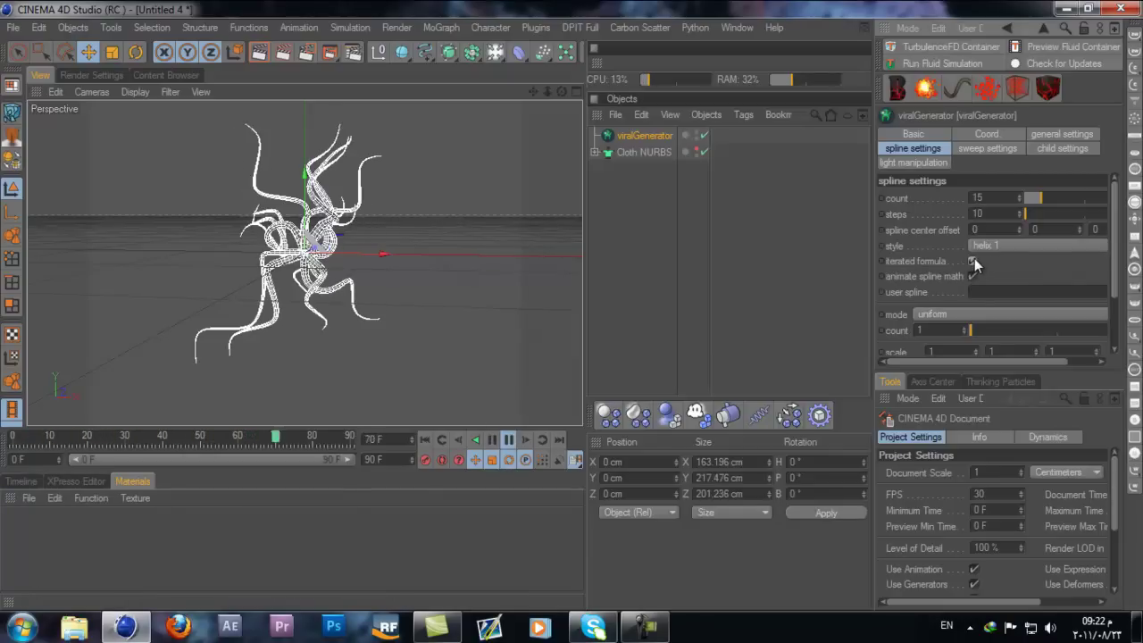
Enable tendril auto-animation at speed 20, previewing playback until it stops at frame 13
scroll(895, 274, "down", 2)
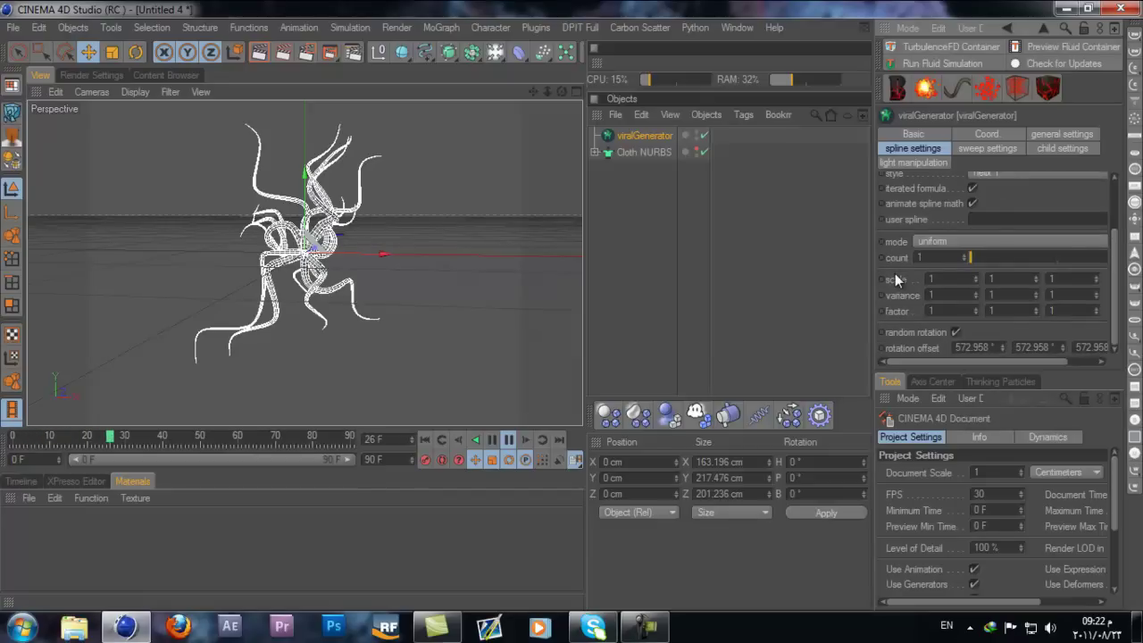
scroll(902, 297, "up", 2)
left_click(1061, 134)
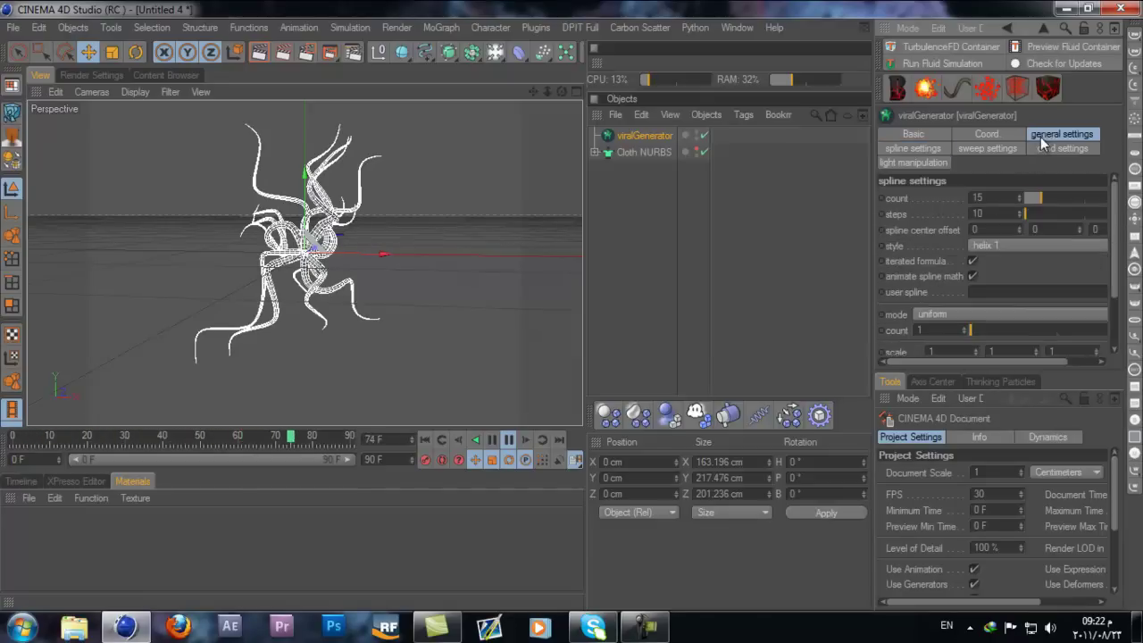
left_click(1076, 282)
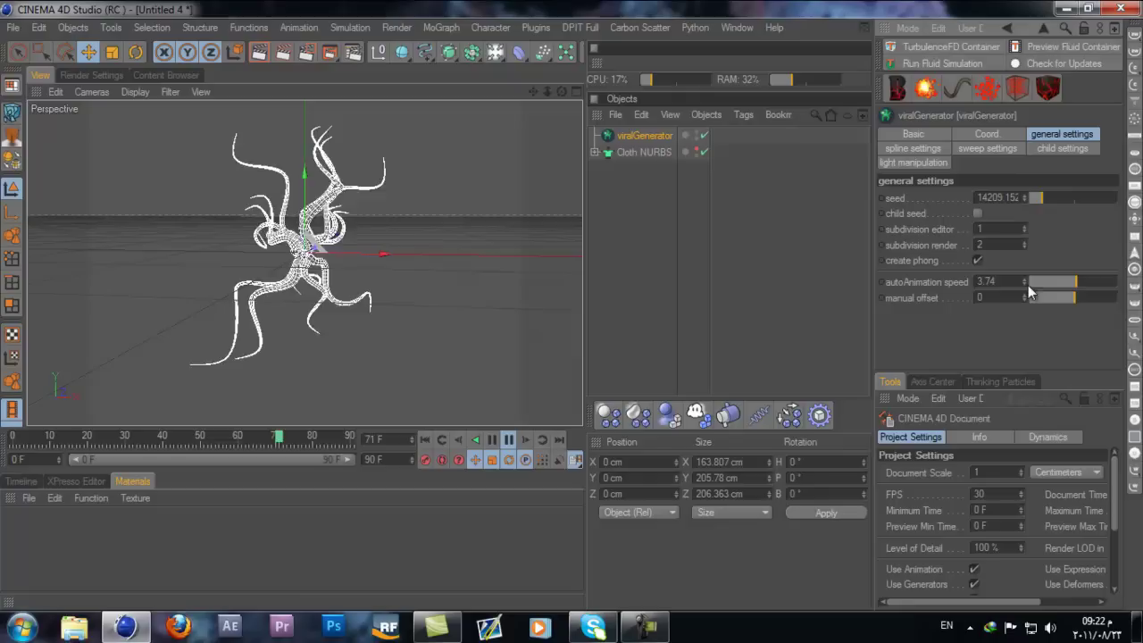
left_click_drag(1063, 285, 1090, 286)
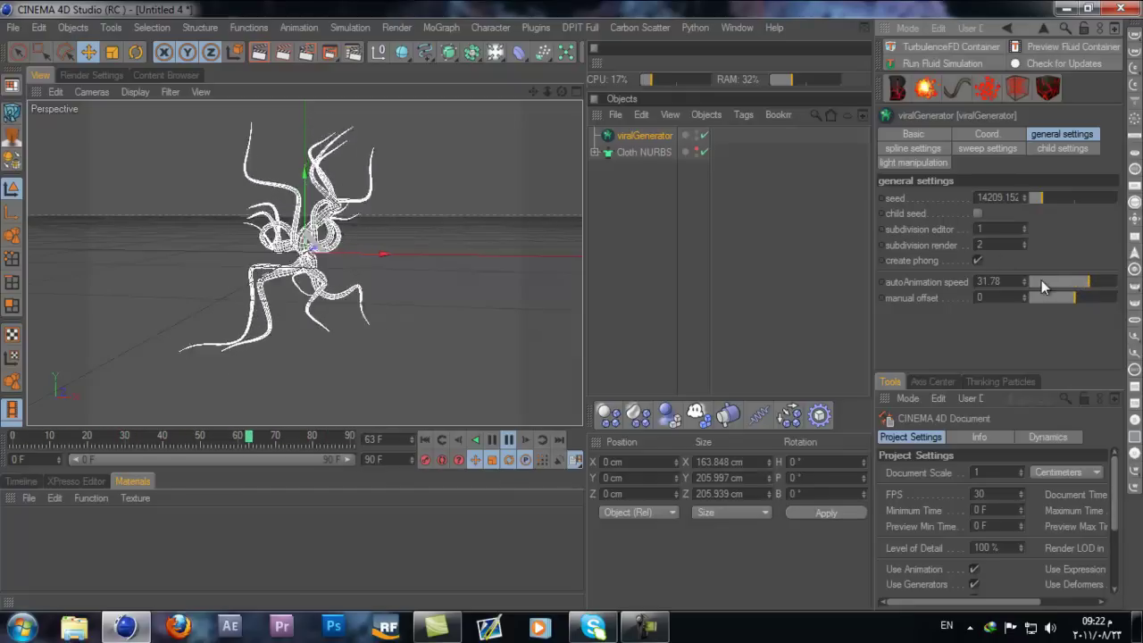
left_click(992, 281)
type("20")
key("Return")
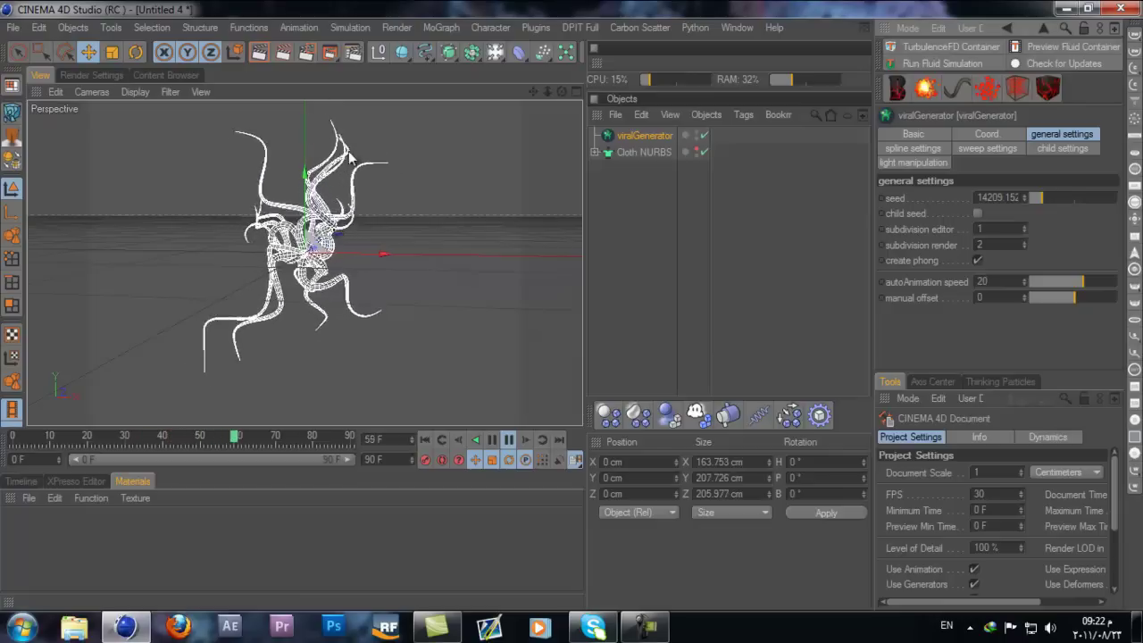
left_click(508, 439)
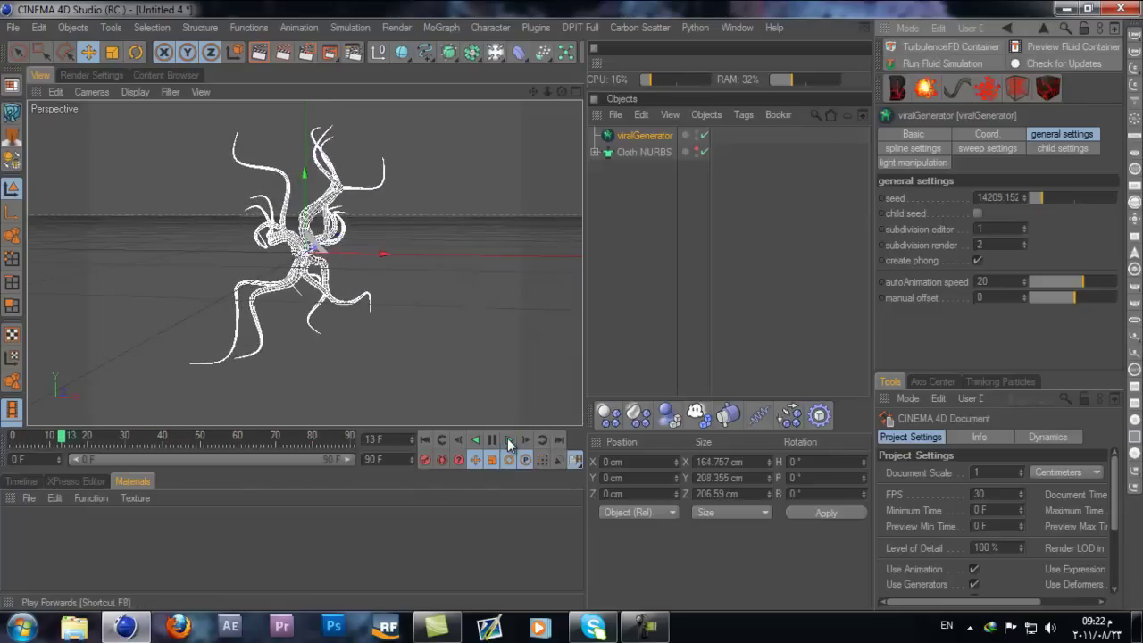
left_click(929, 148)
Set the third scale value to 0, then keyframe it at 2 on frame 30
scroll(891, 252, "down", 2)
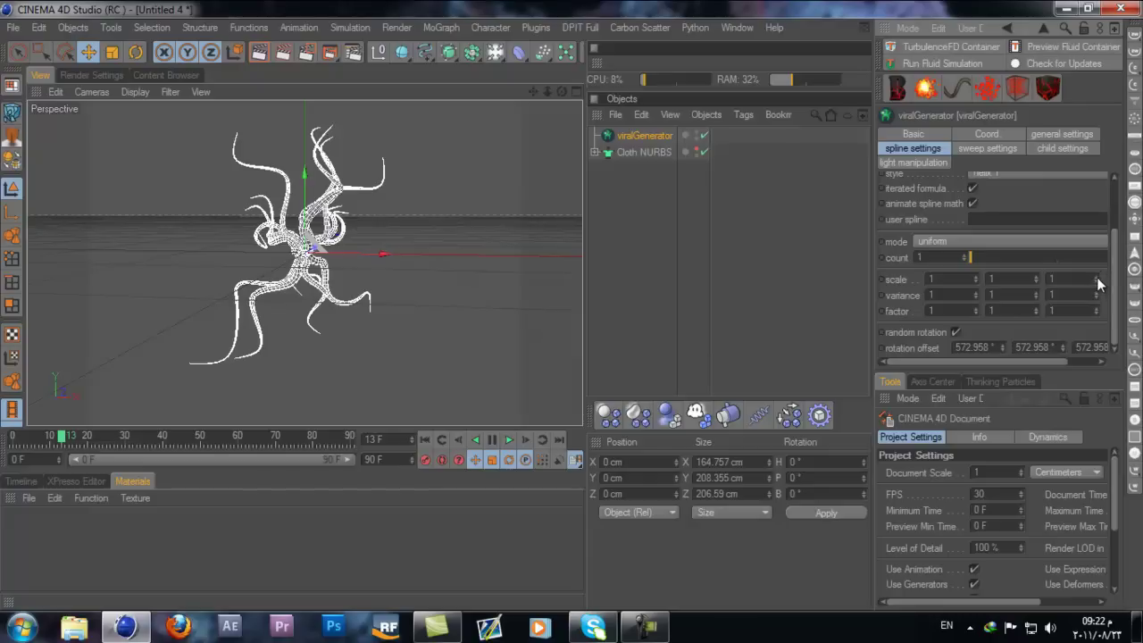
left_click_drag(1097, 283, 1098, 284)
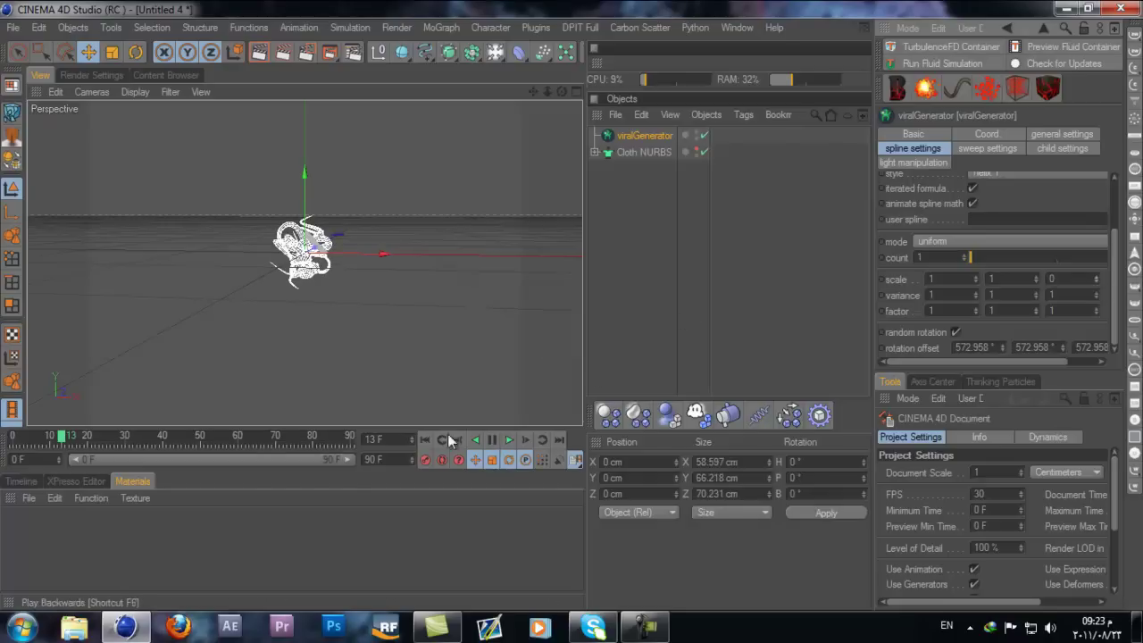
left_click(423, 439)
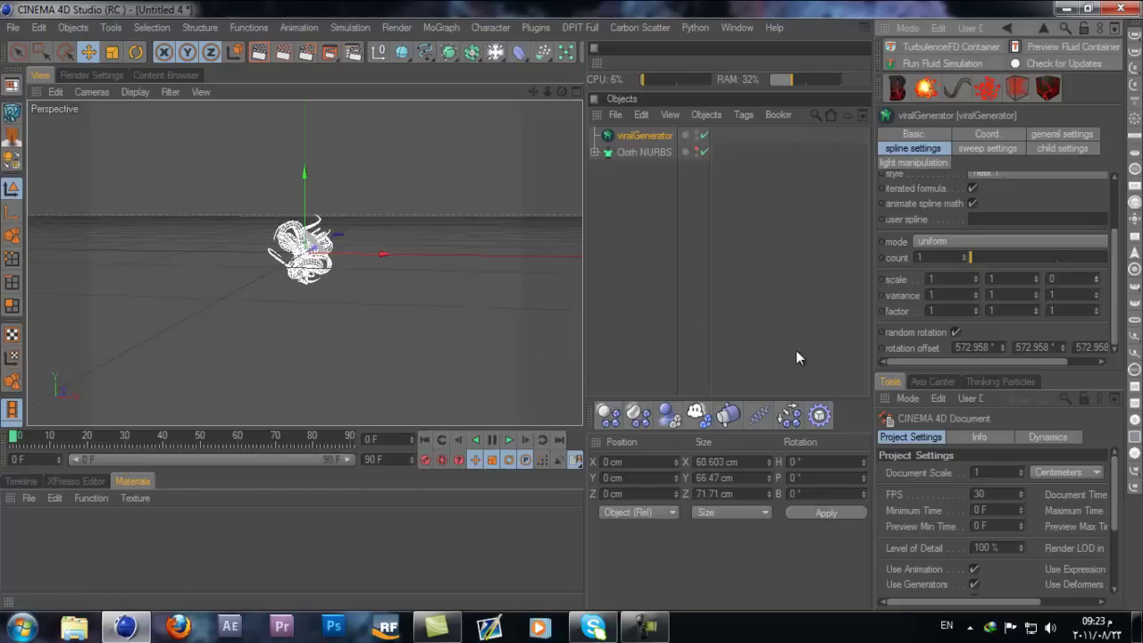
left_click(122, 437)
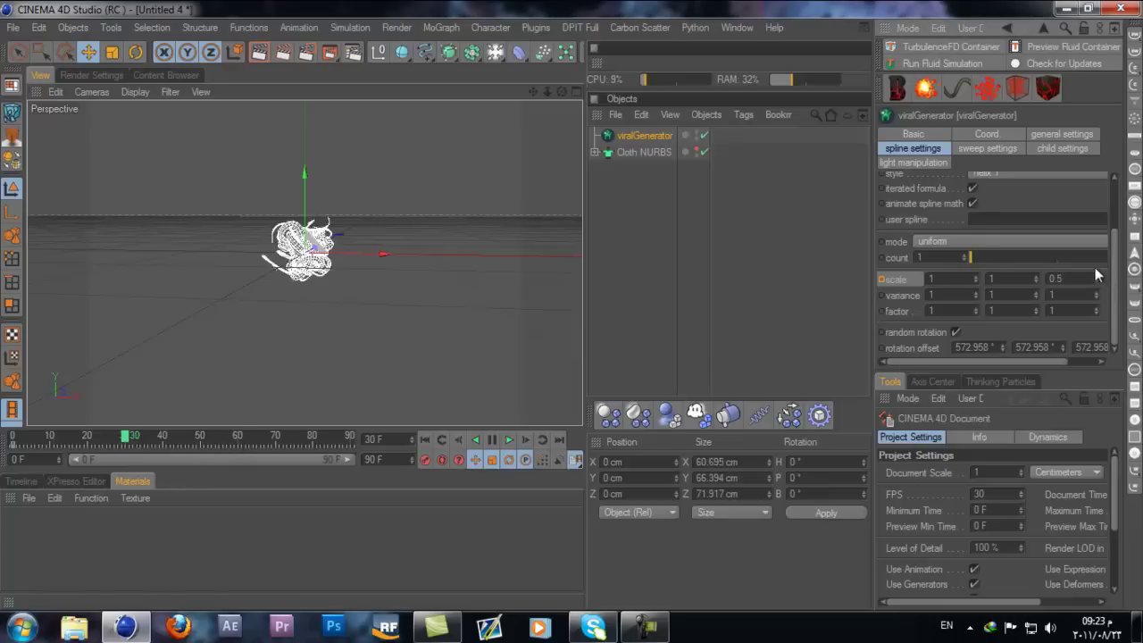
left_click_drag(1099, 279, 1099, 276)
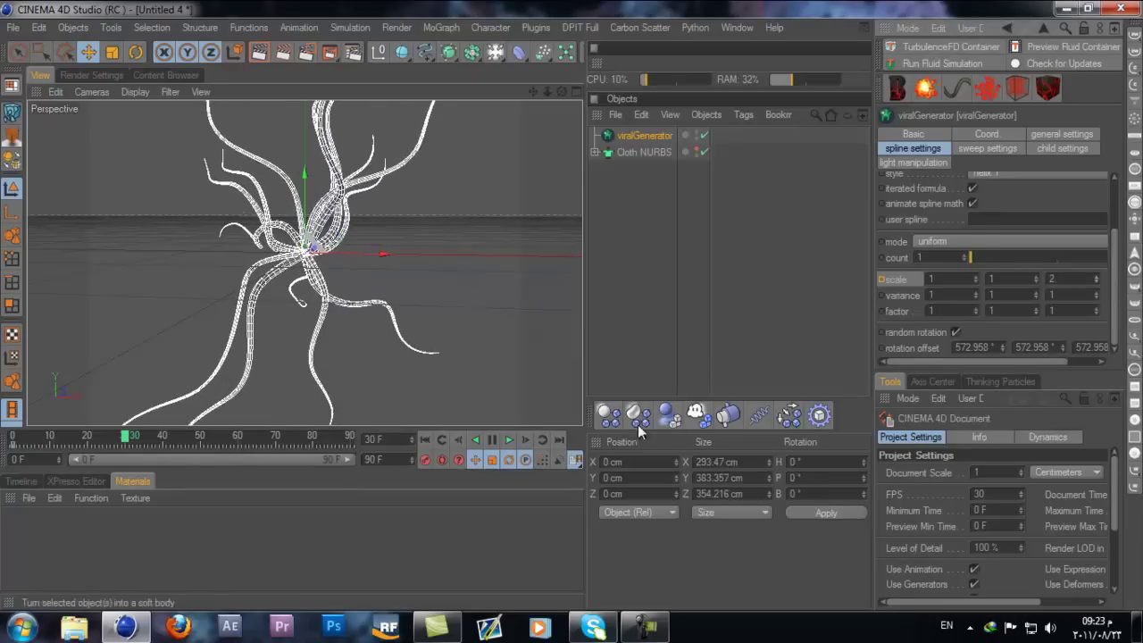
left_click(882, 280, "ctrl")
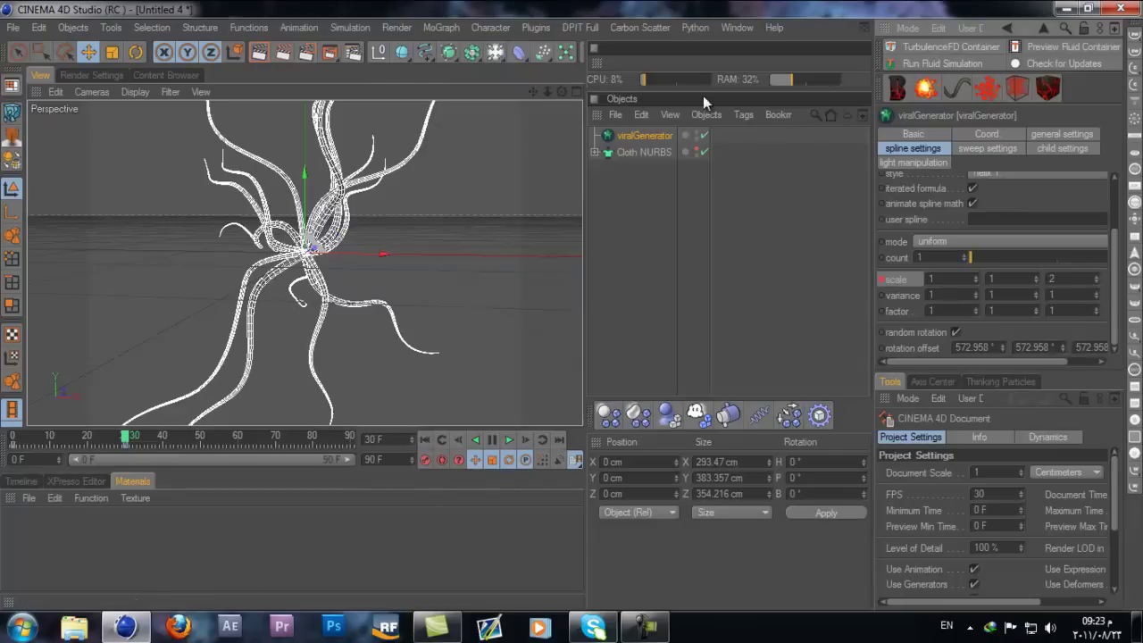
Add a Collider tag to viralGenerator, play to frame 40 and render the collision
right_click(635, 135)
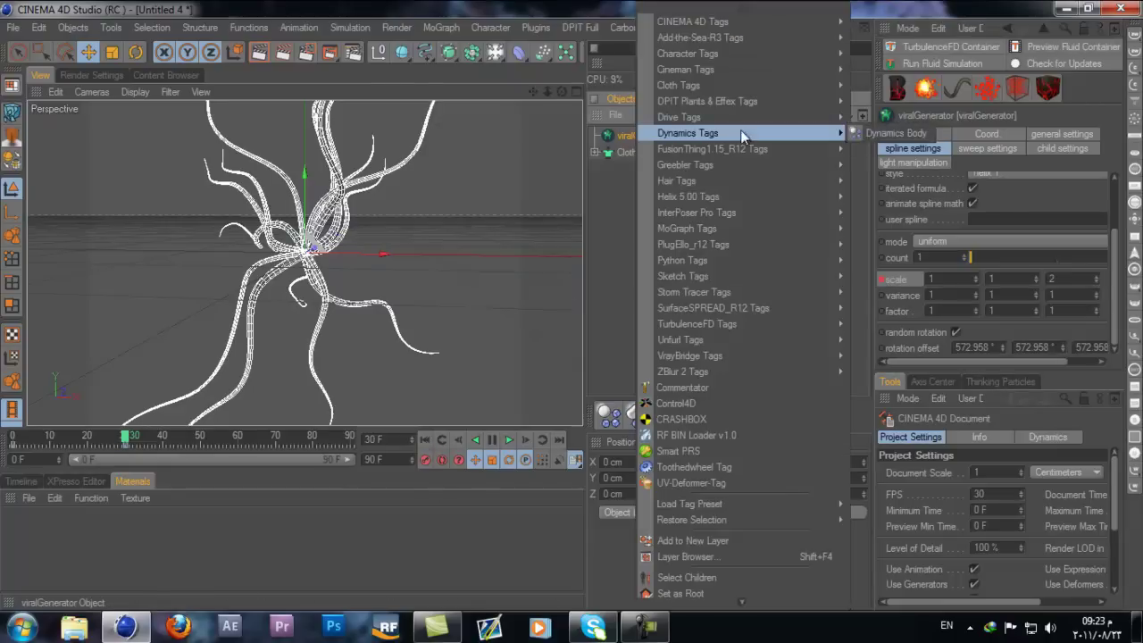
mouse_move(766, 90)
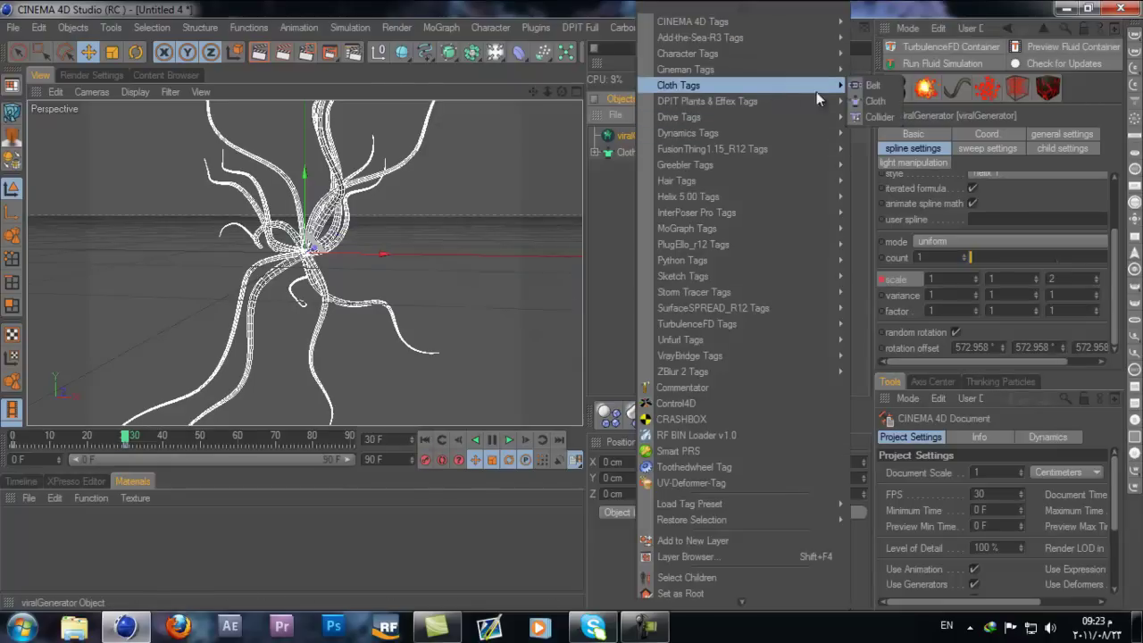
left_click(877, 117)
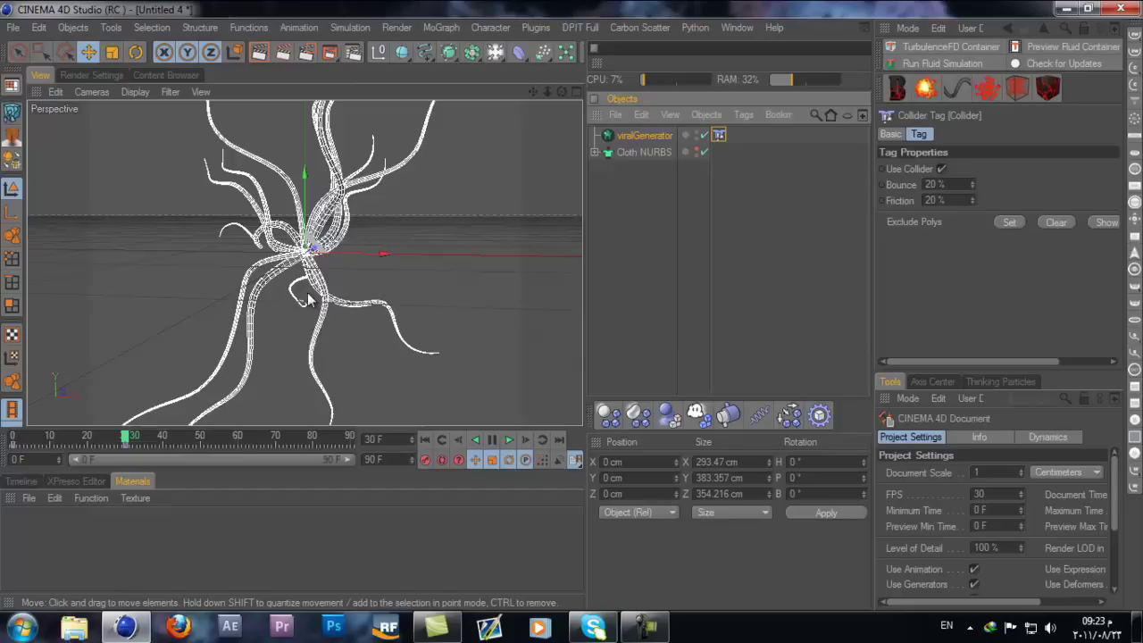
left_click(425, 439)
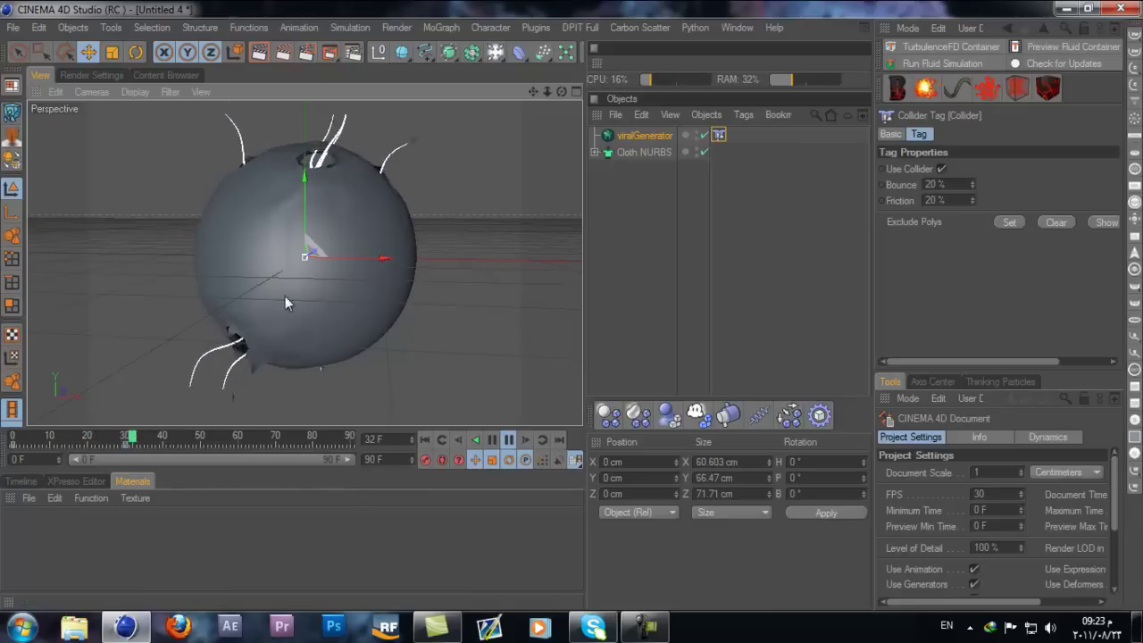
left_click(510, 447)
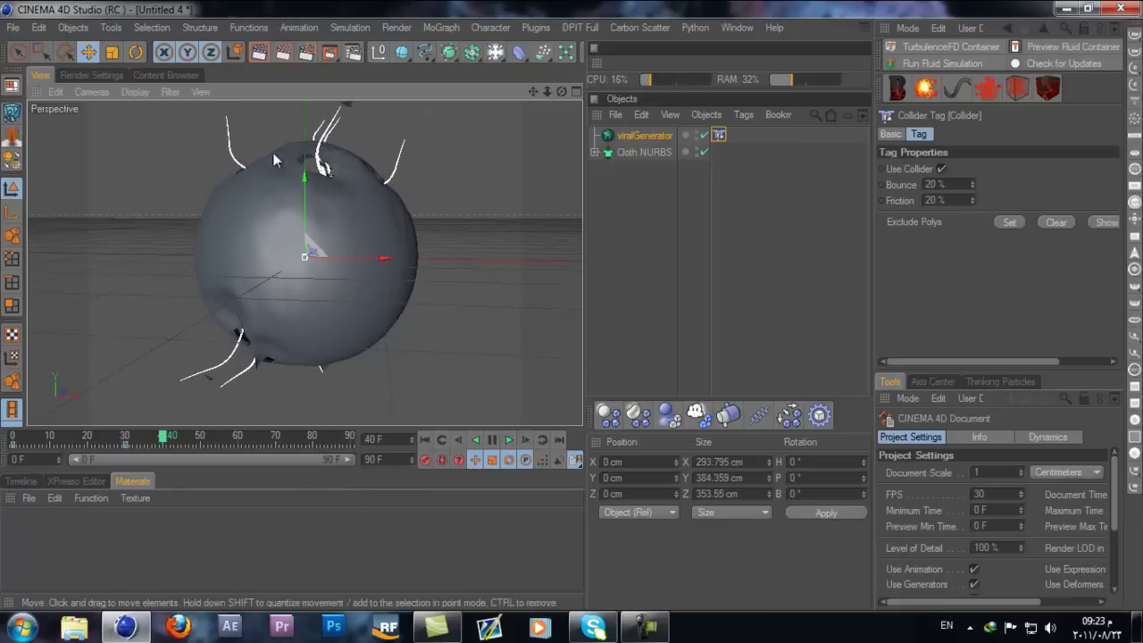
left_click(258, 53)
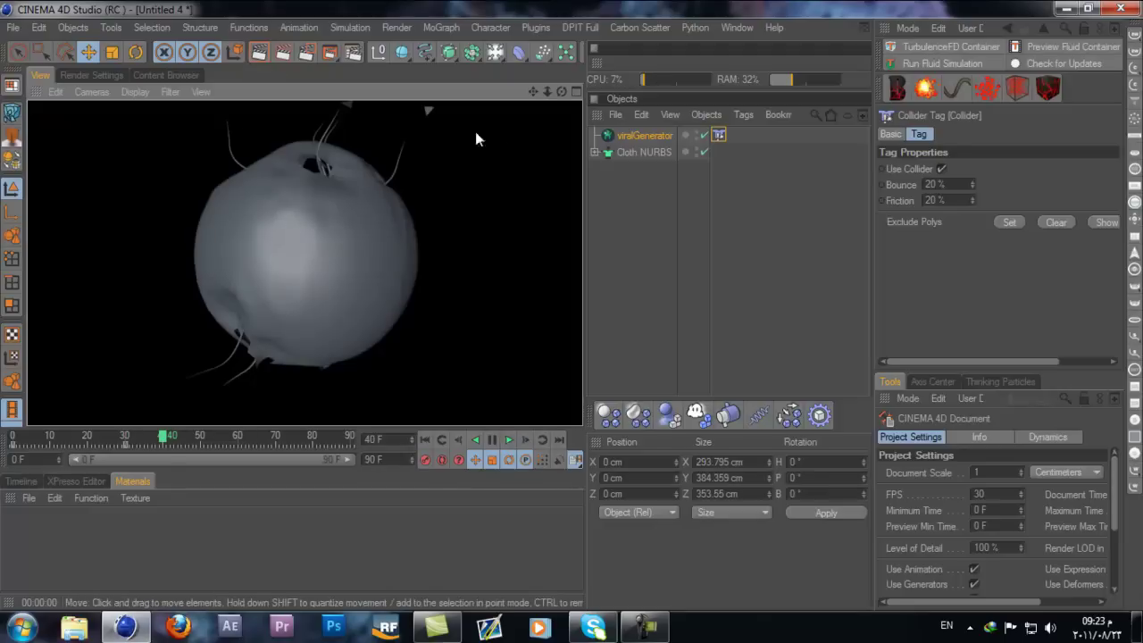
At frame 30, set the third scale value to 2.9 and the sweep diameter to 14.35
left_click(427, 438)
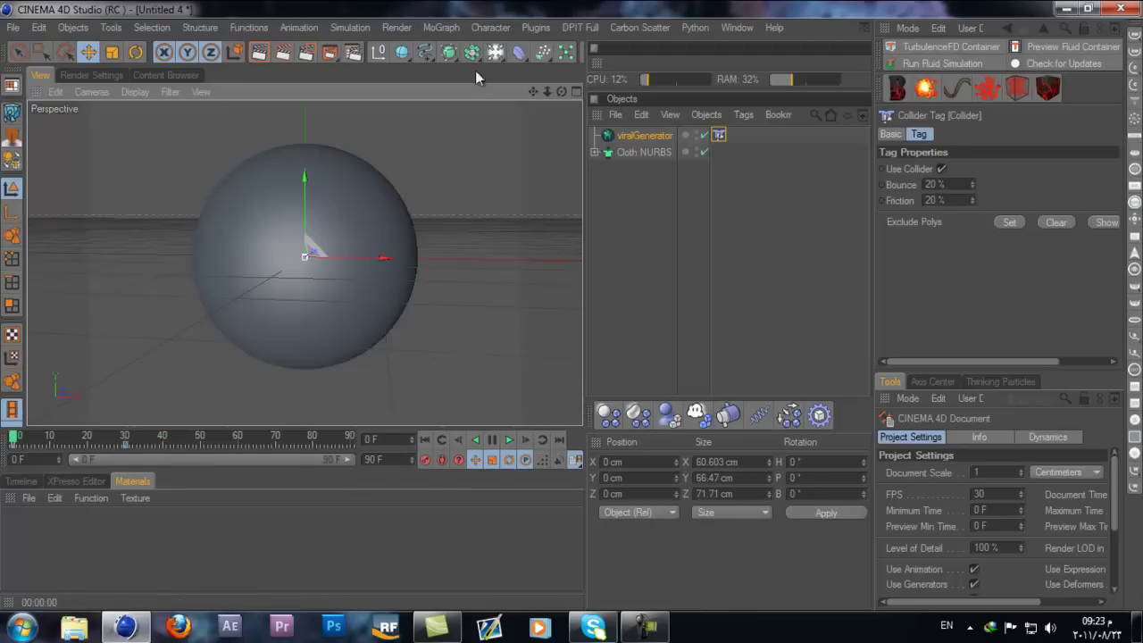
left_click(641, 135)
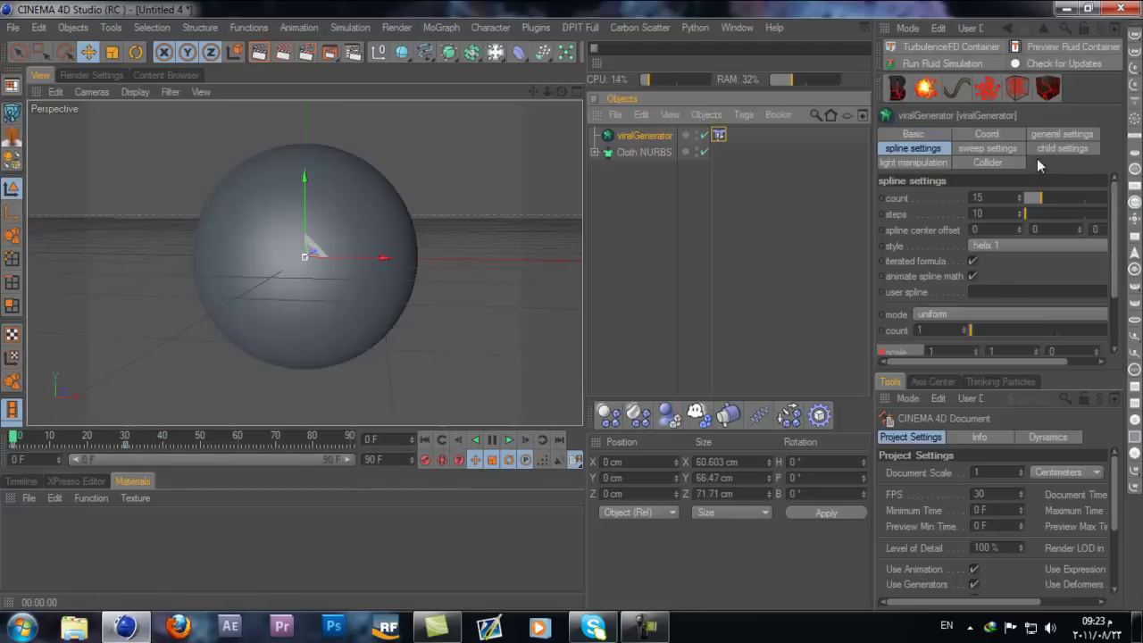
scroll(893, 243, "down", 2)
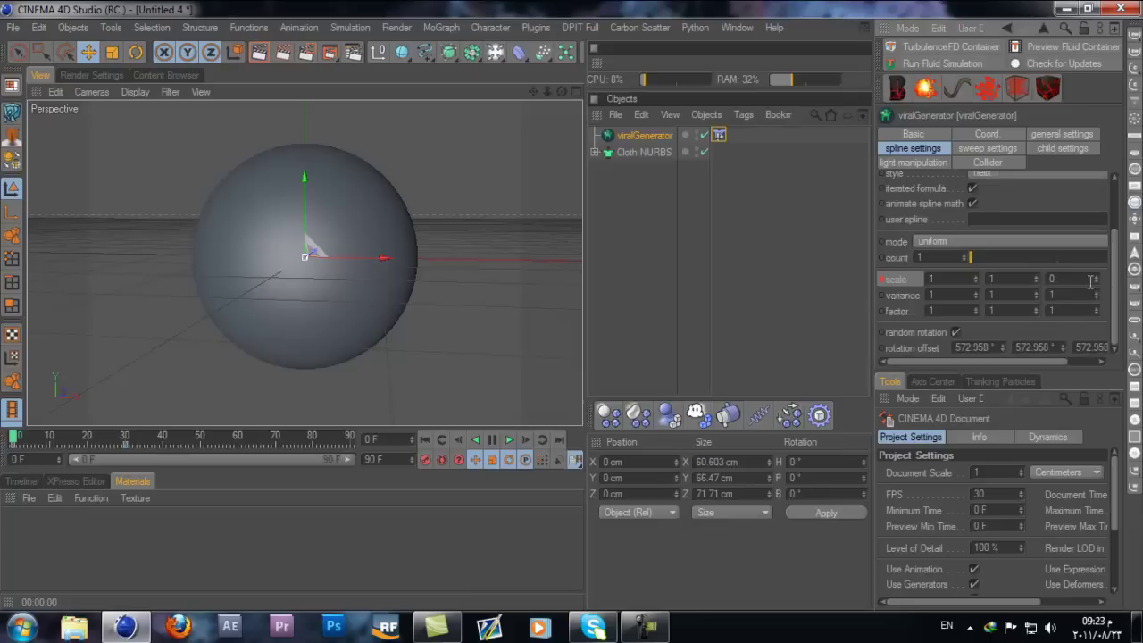
left_click(125, 442)
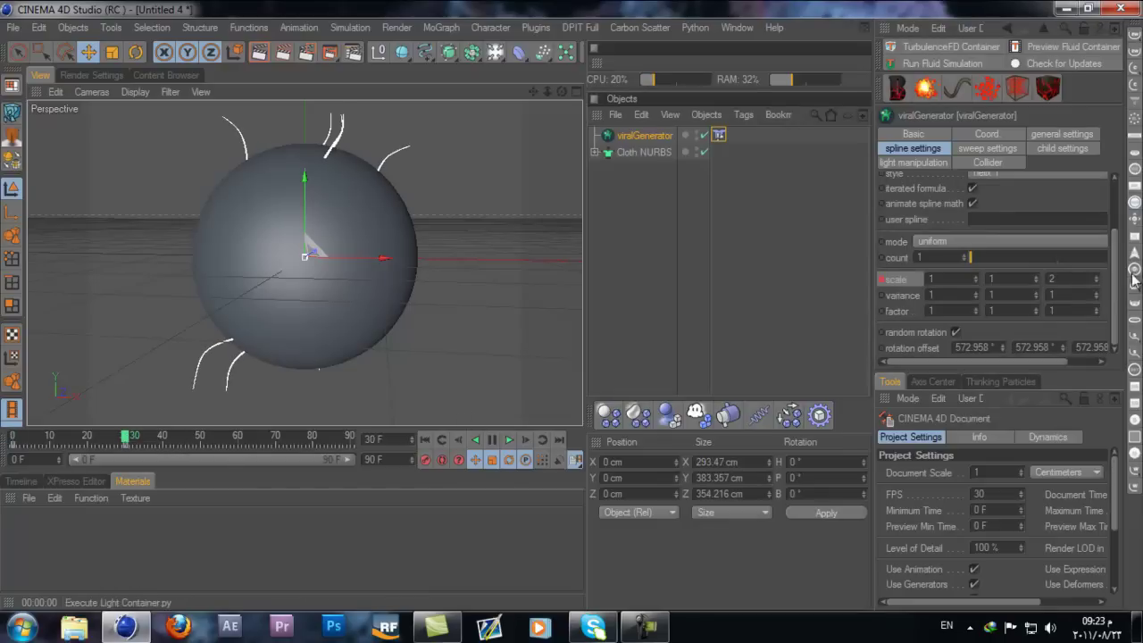
key("g")
left_click(1098, 279)
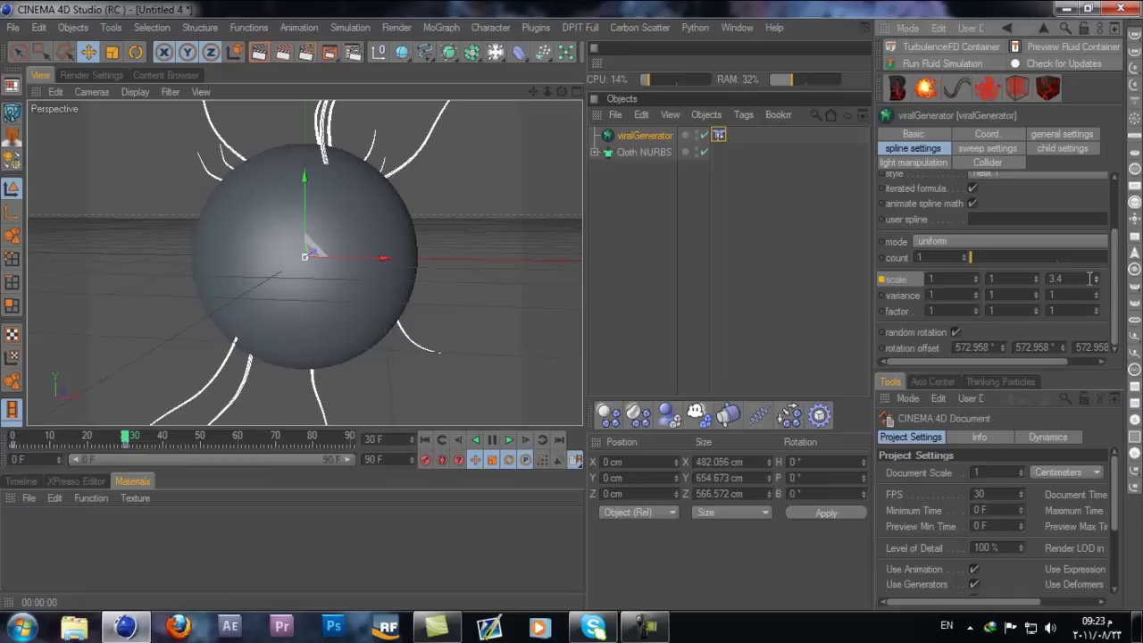
left_click_drag(1097, 280, 1098, 289)
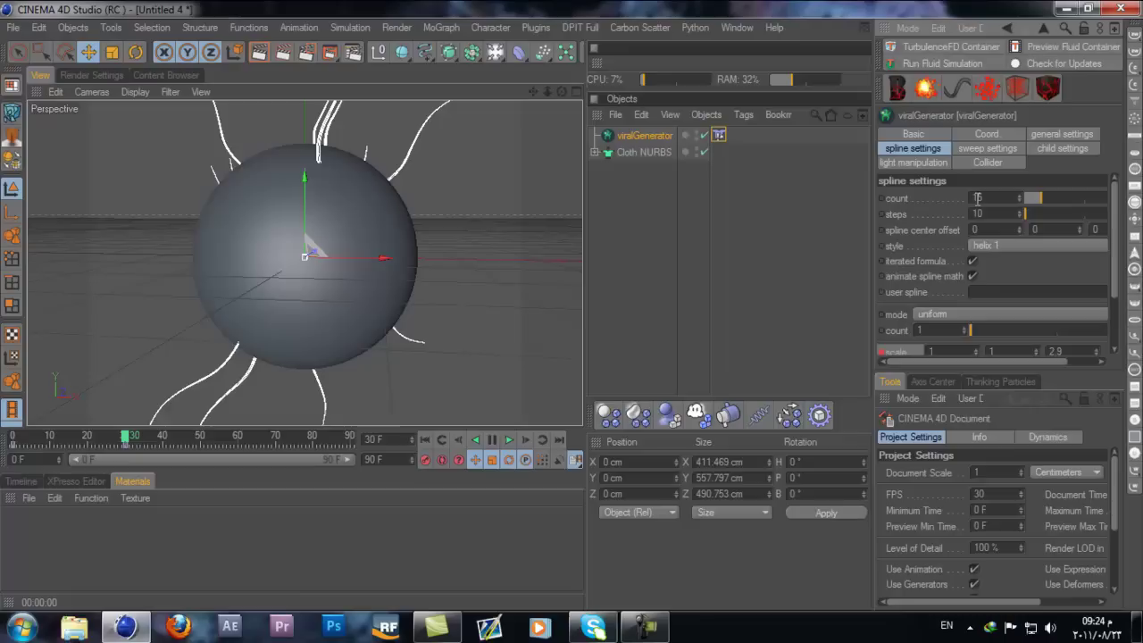
left_click(963, 148)
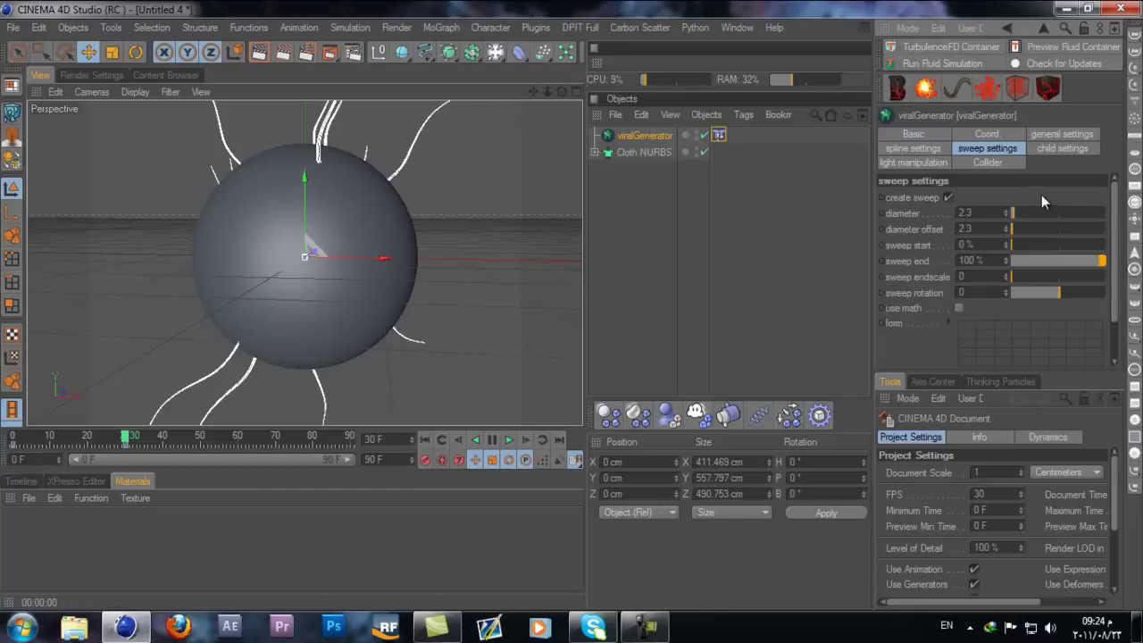
left_click_drag(1021, 212, 1024, 212)
Render previews of the dented sphere with thick tentacles from several orbited angles
left_click(258, 52)
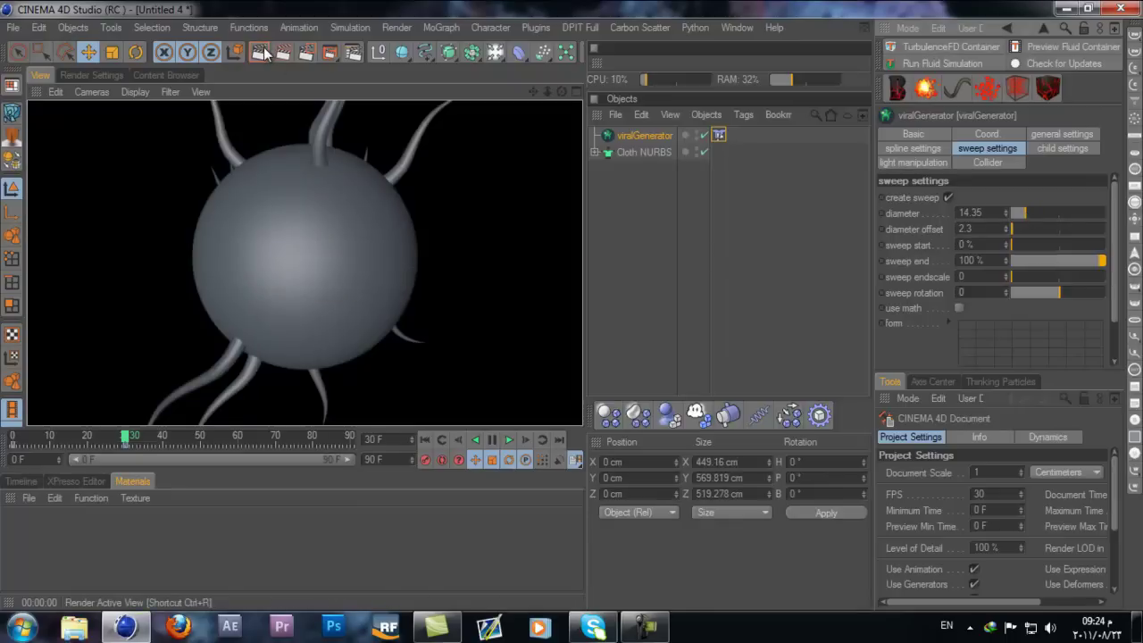
left_click(460, 440)
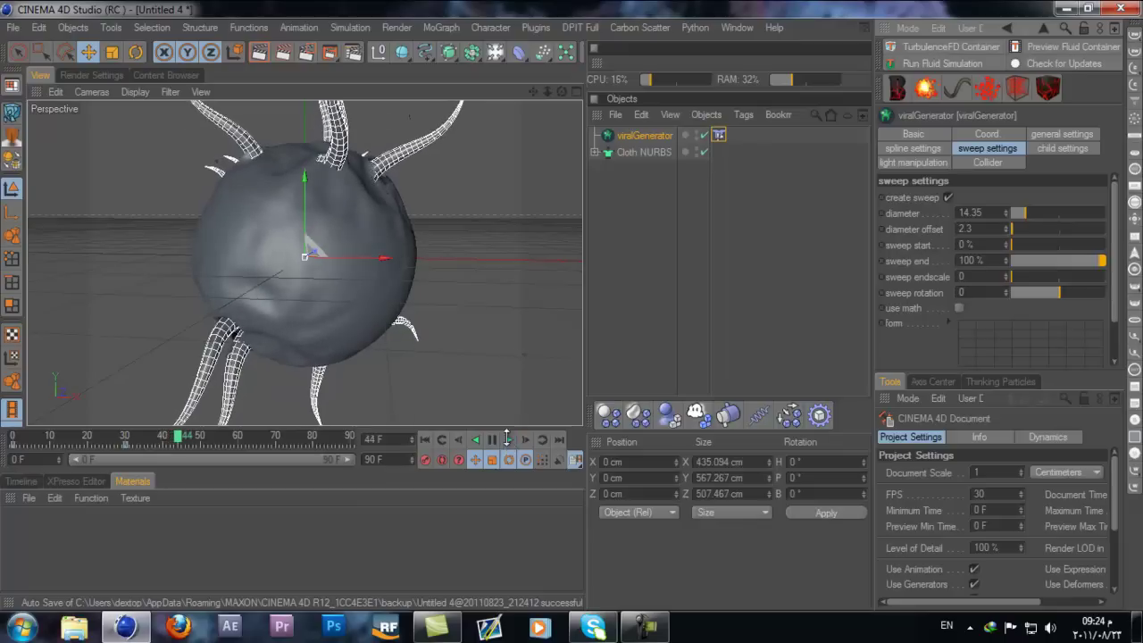
left_click(258, 54)
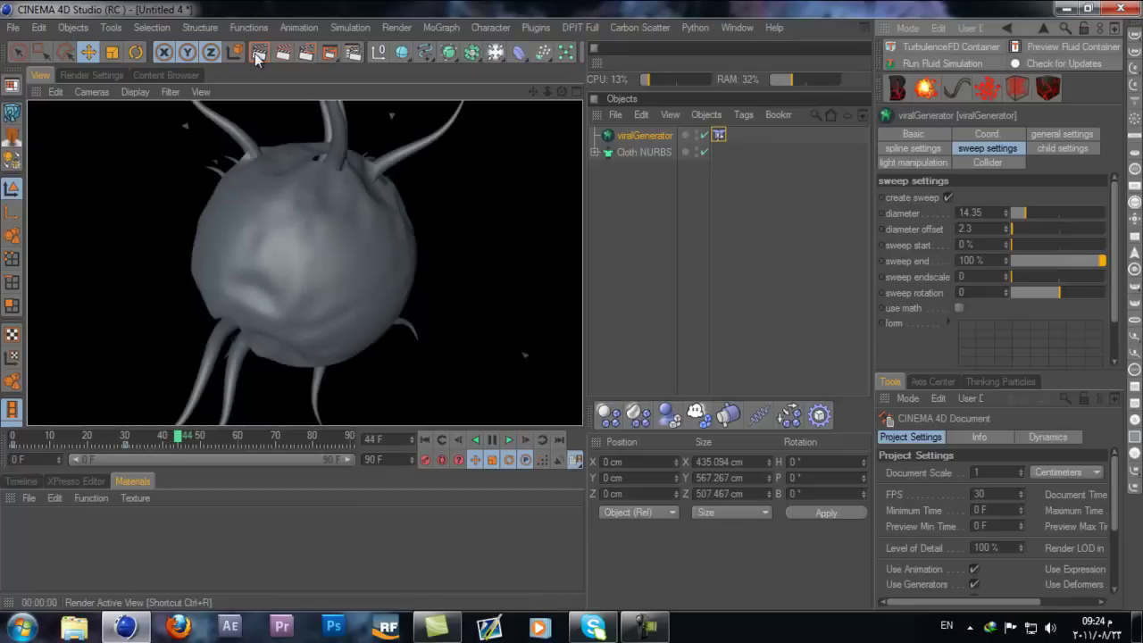
scroll(241, 182, "down", 3)
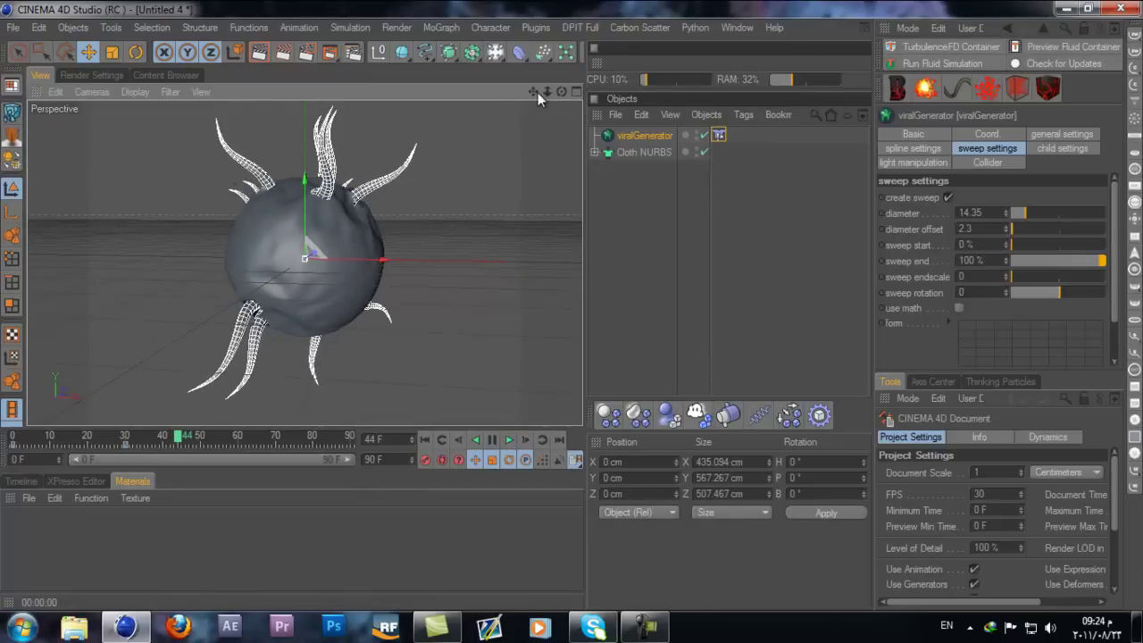
left_click_drag(572, 312, 357, 213, "alt")
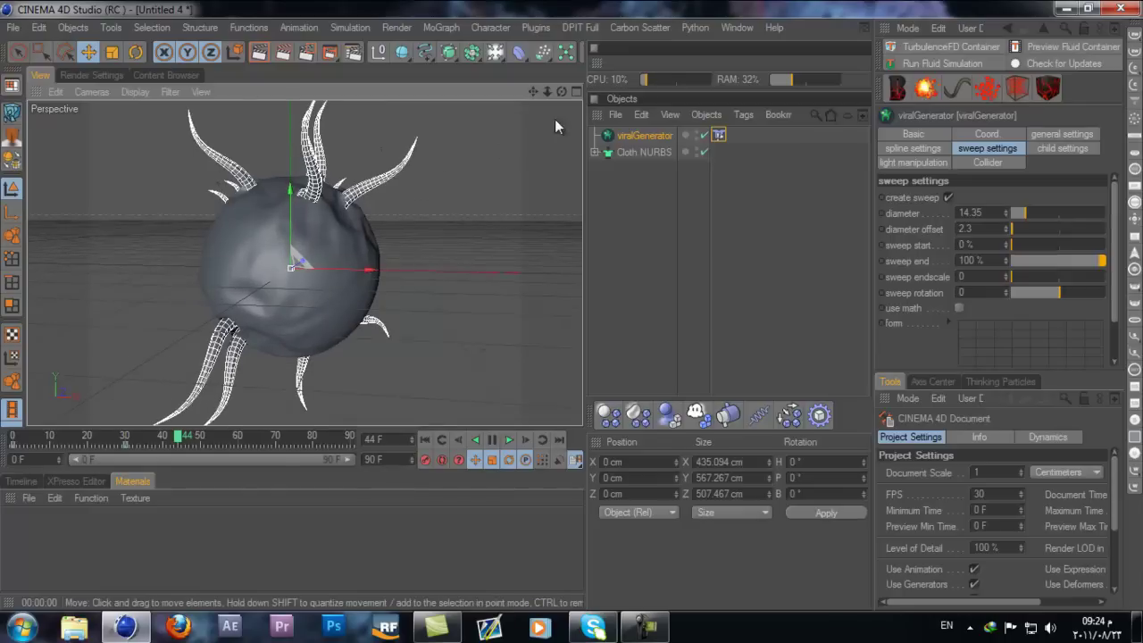
left_click_drag(565, 93, 572, 305)
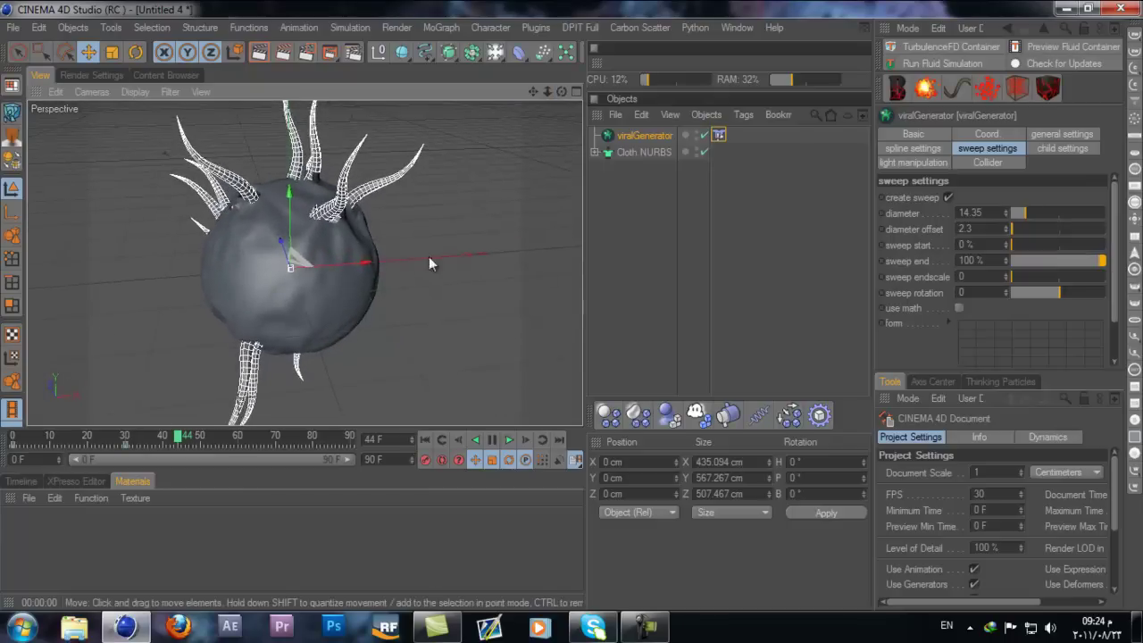
left_click(596, 153)
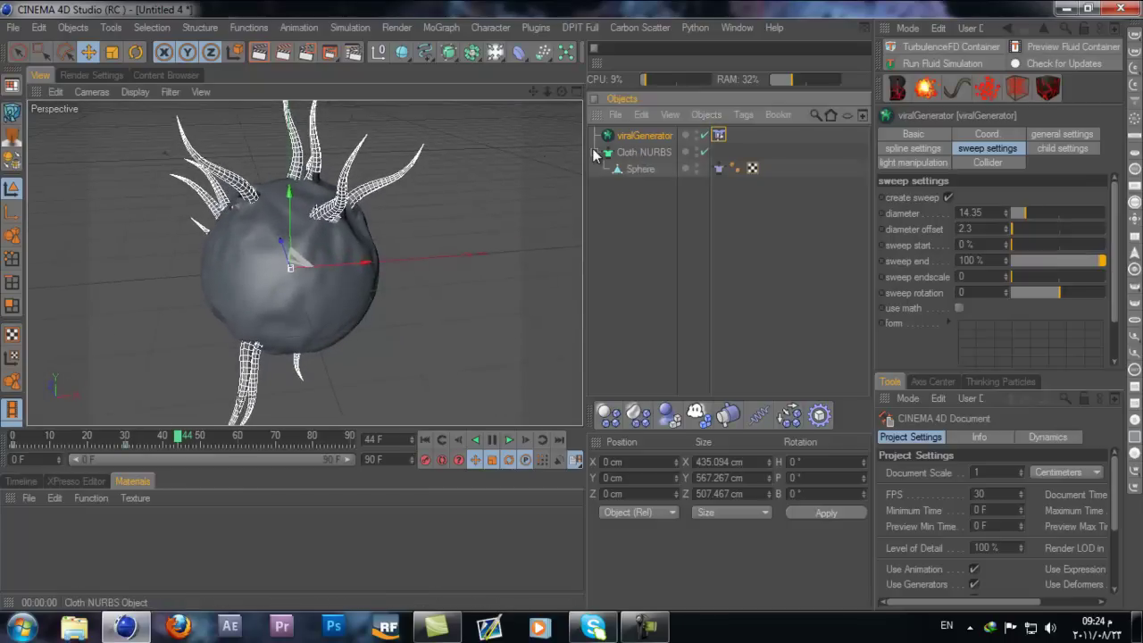
left_click(596, 153)
left_click_drag(559, 93, 574, 305)
left_click(257, 52)
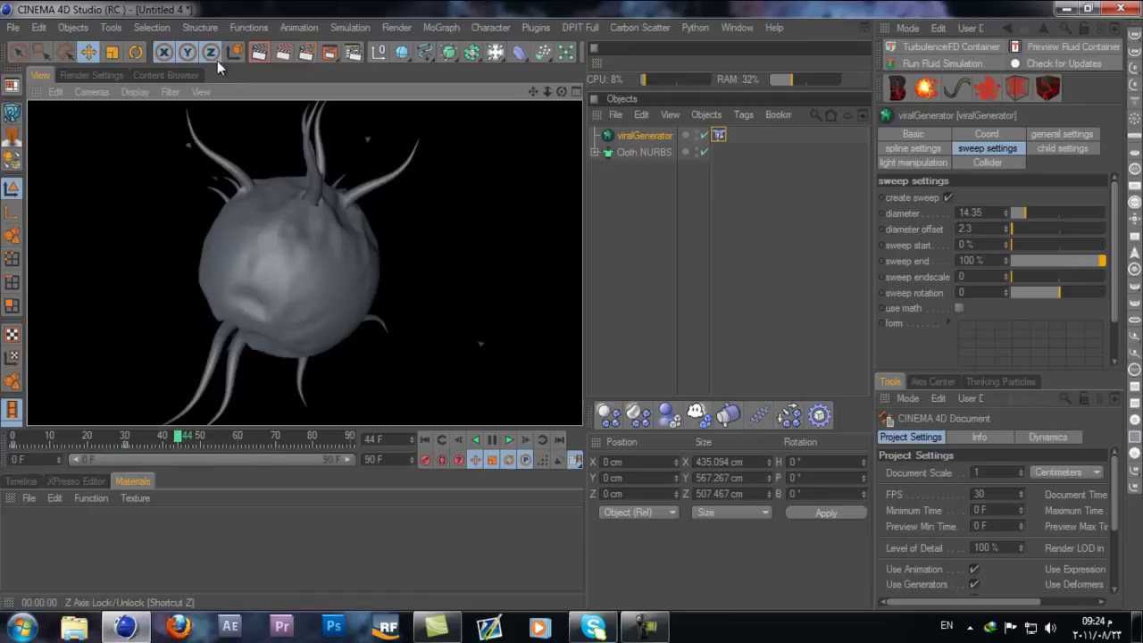
Create a new default material and open the PROJECT-4D Textures V1 collection
double_click(15, 529)
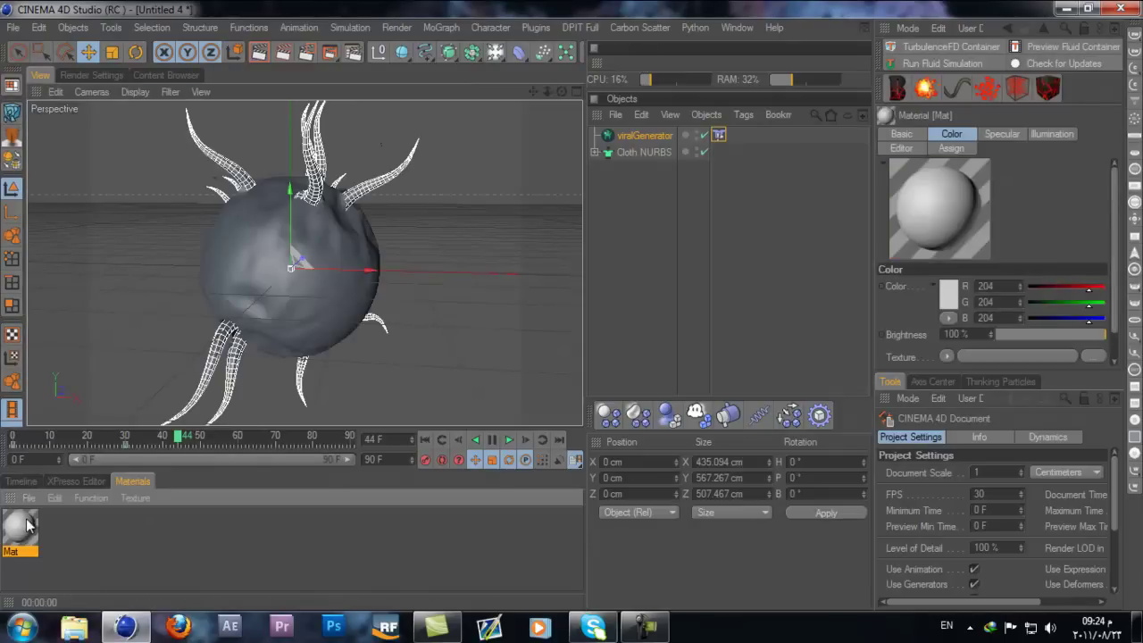
left_click(167, 75)
left_click(496, 93)
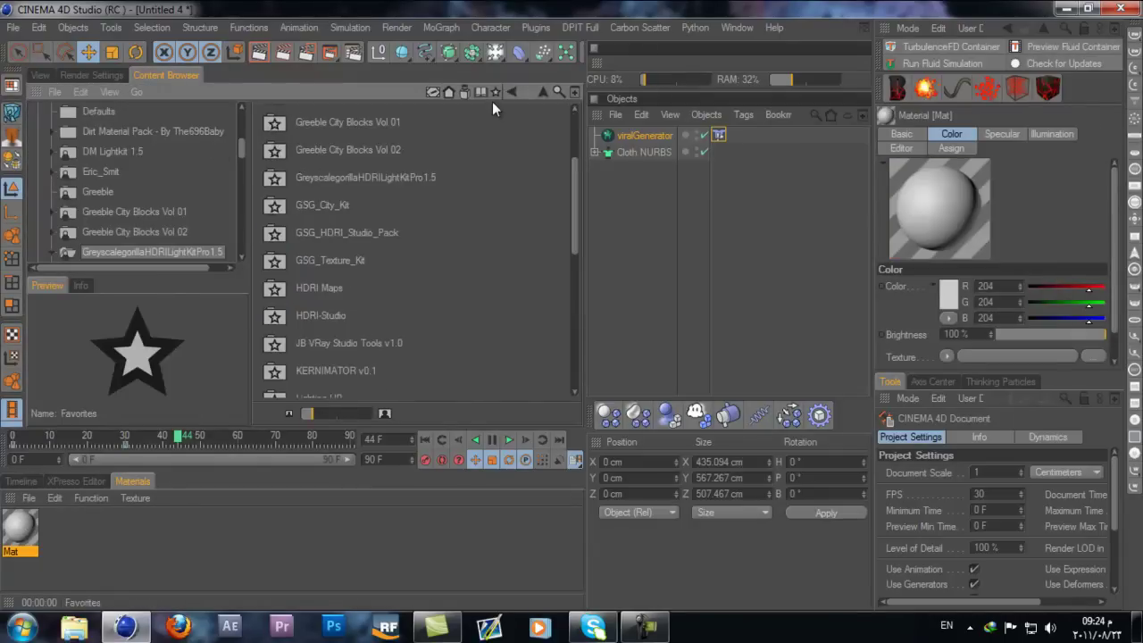
scroll(395, 242, "down", 4)
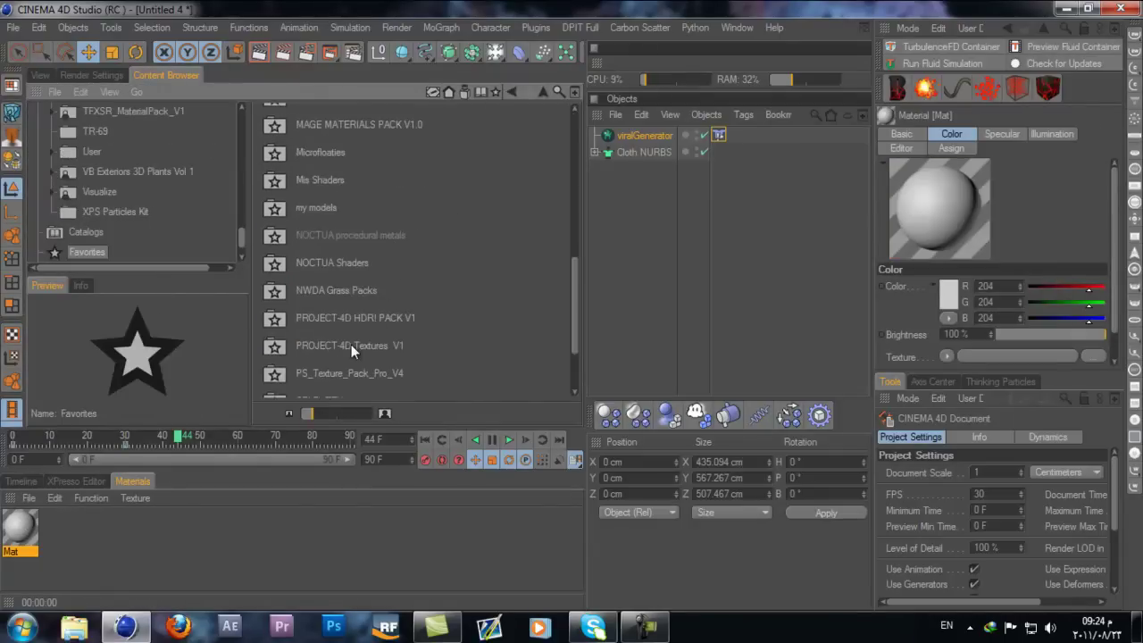
double_click(351, 345)
scroll(369, 212, "down", 10)
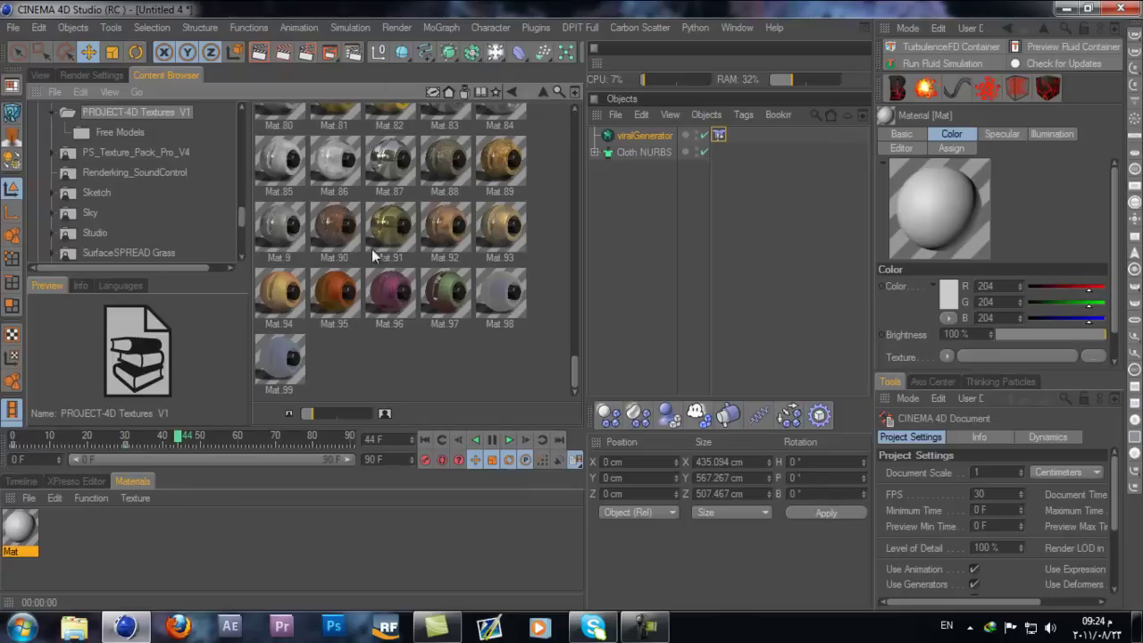
scroll(468, 282, "up", 12)
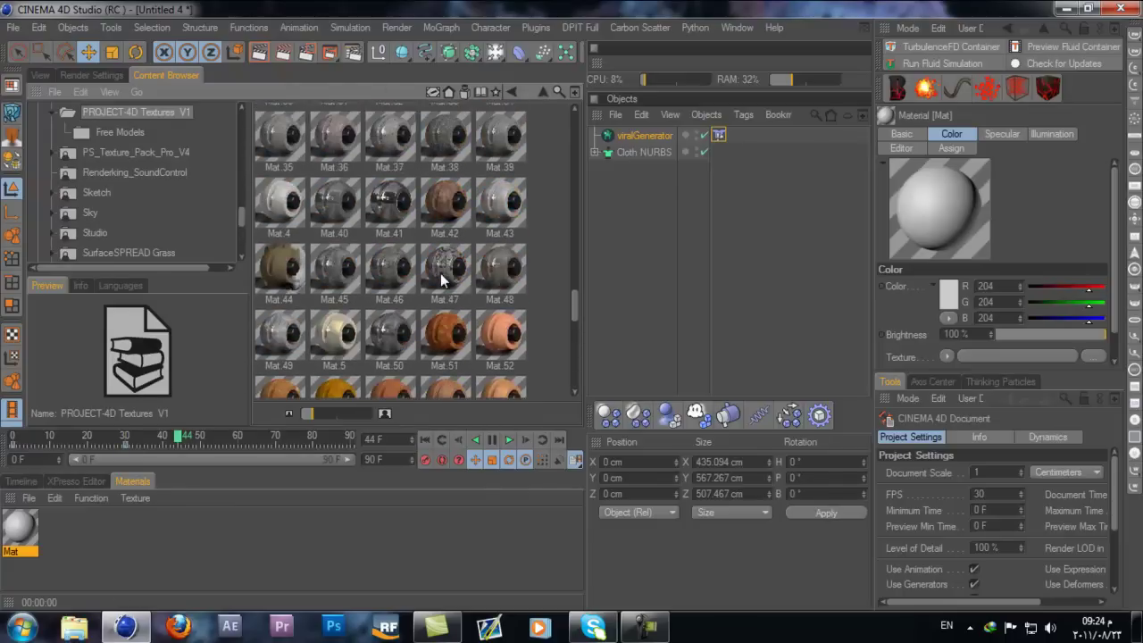
Apply Mat.45 to the Cloth NURBS sphere and render to check it
left_click(370, 357)
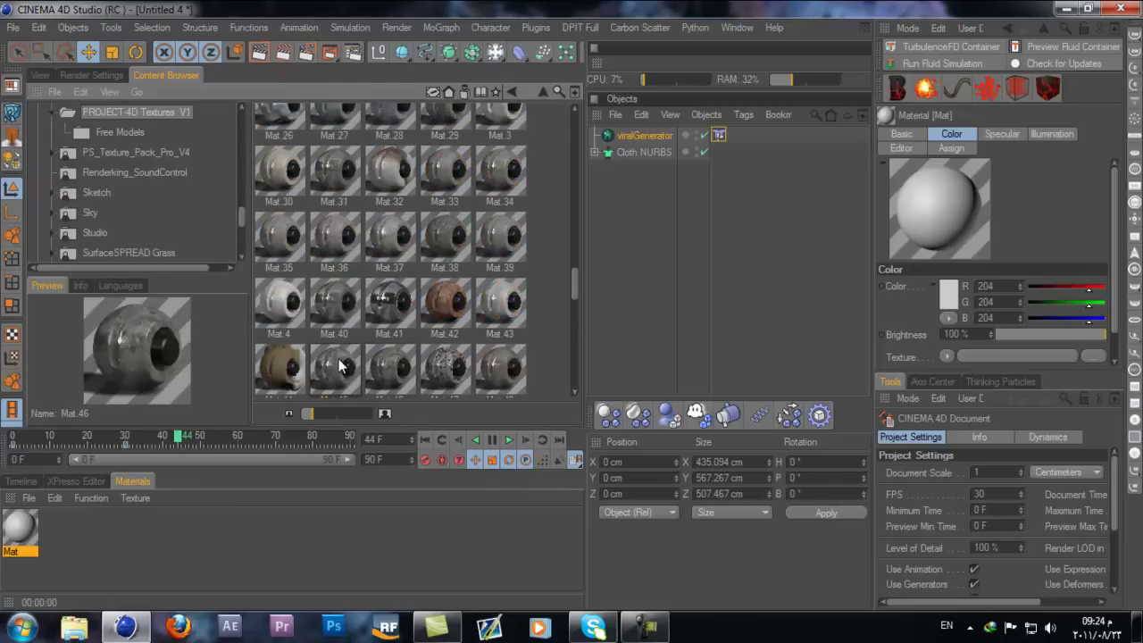
left_click_drag(355, 371, 666, 154)
left_click(40, 75)
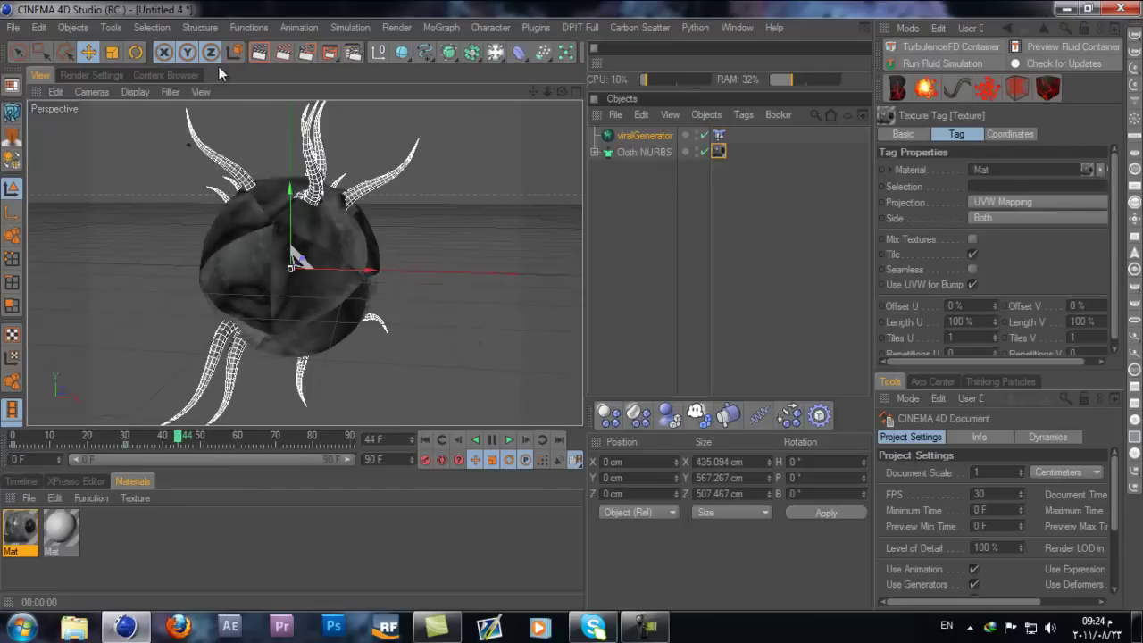
left_click(254, 52)
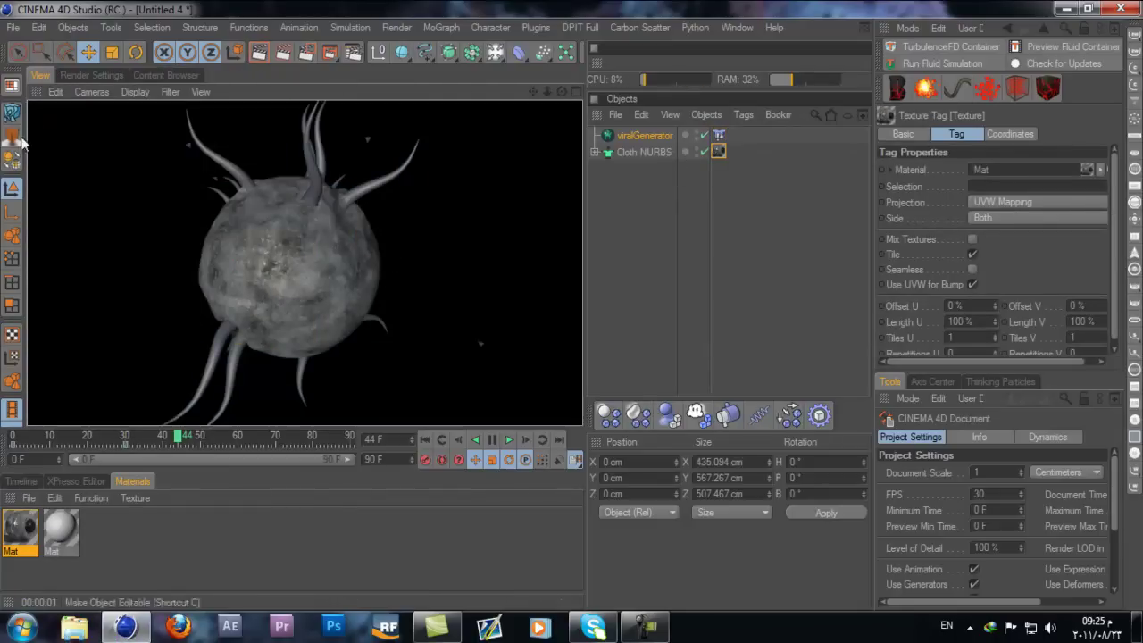
Apply Mat.41 to the viralGenerator tendrils and render both textures
left_click(164, 75)
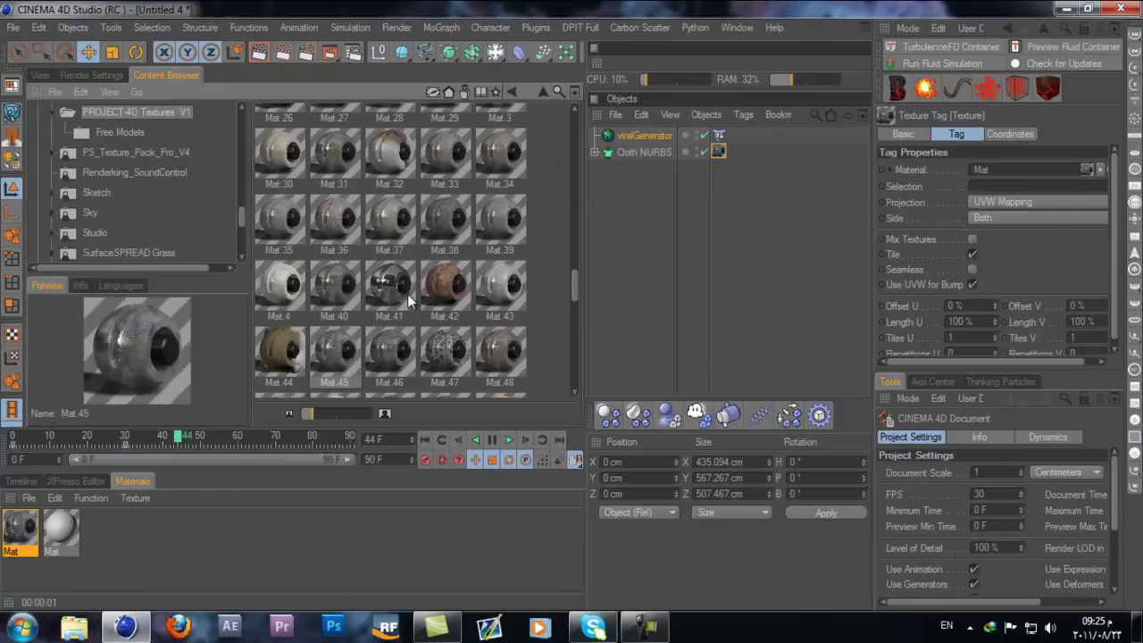
left_click_drag(408, 294, 652, 136)
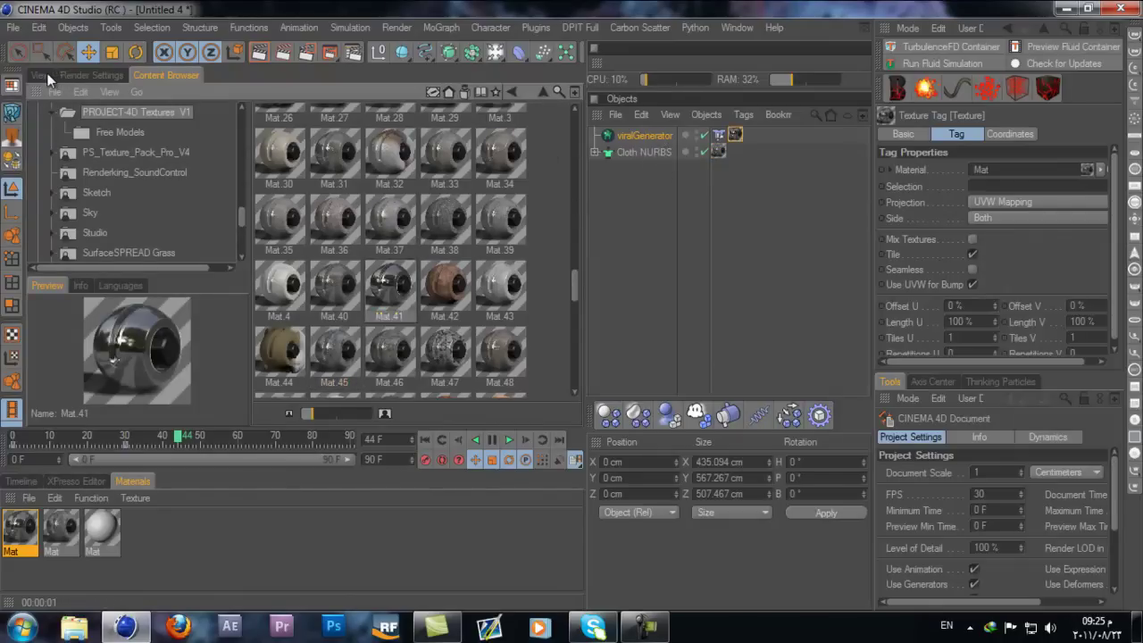
left_click(40, 75)
left_click(261, 50)
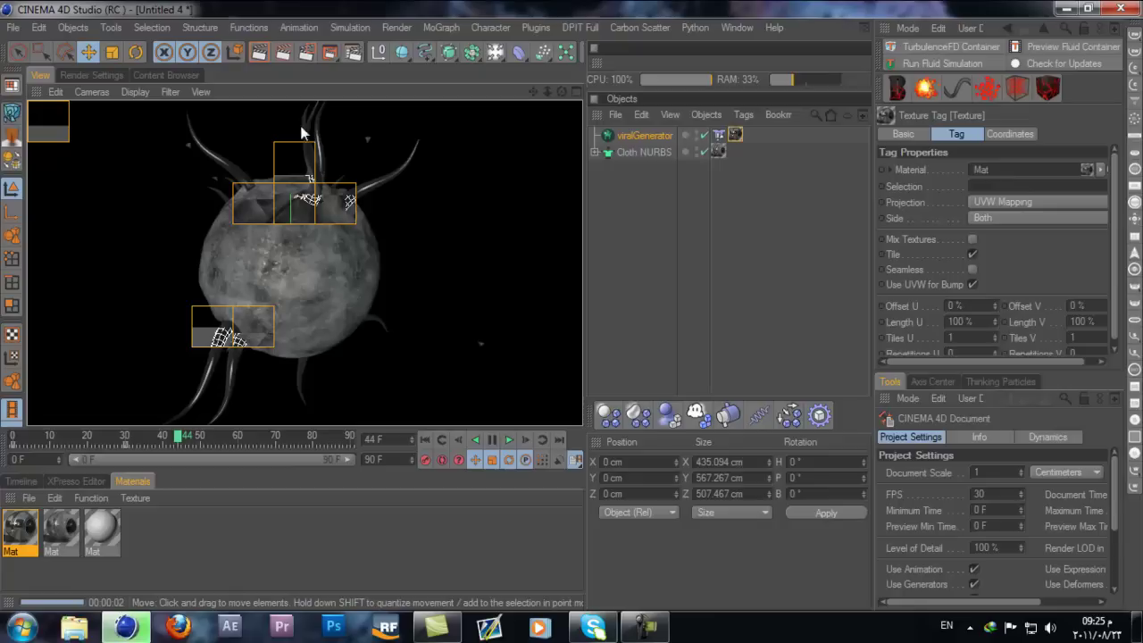
Open the GreyscalegorillaHDRILightKitPro1.5 light kit from the Content Browser favourites
left_click(157, 75)
left_click(496, 92)
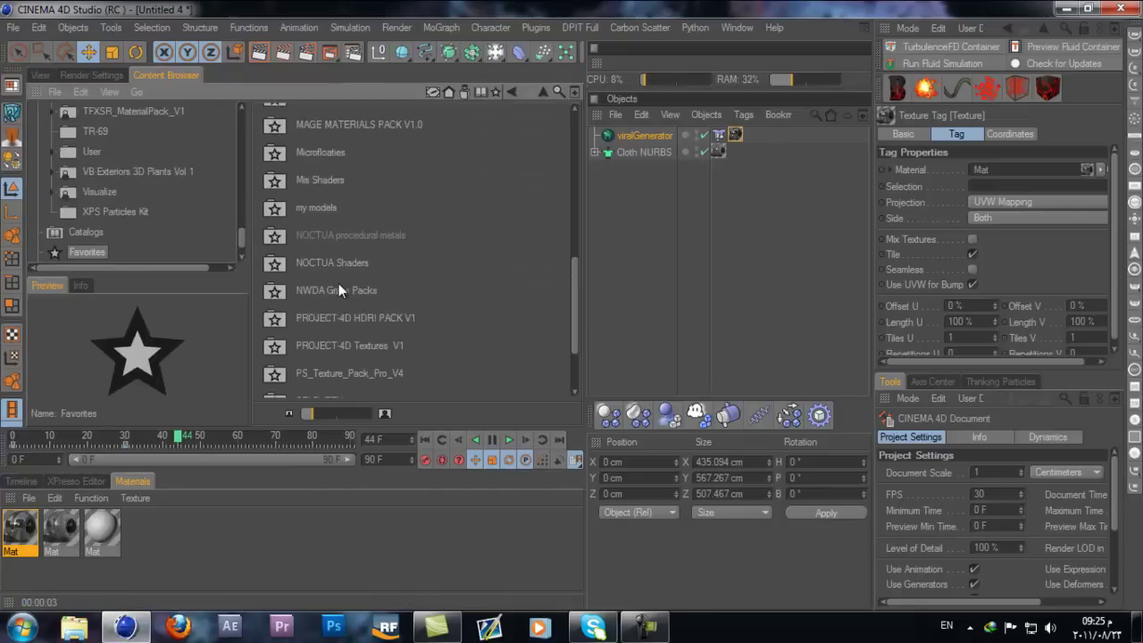
scroll(338, 283, "up", 5)
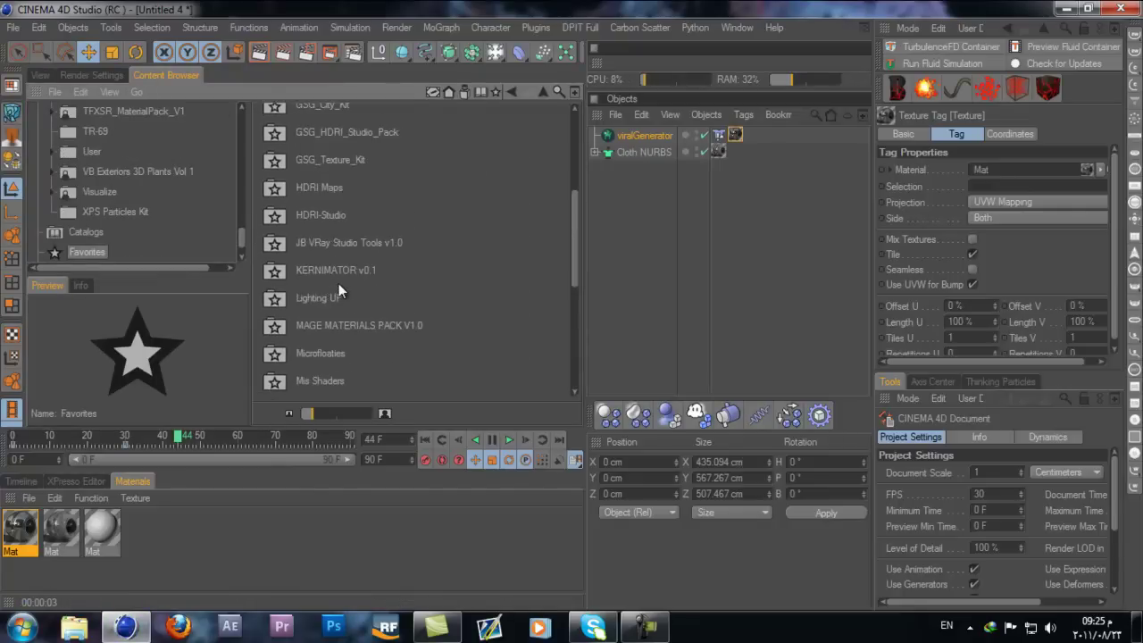
scroll(338, 283, "up", 2)
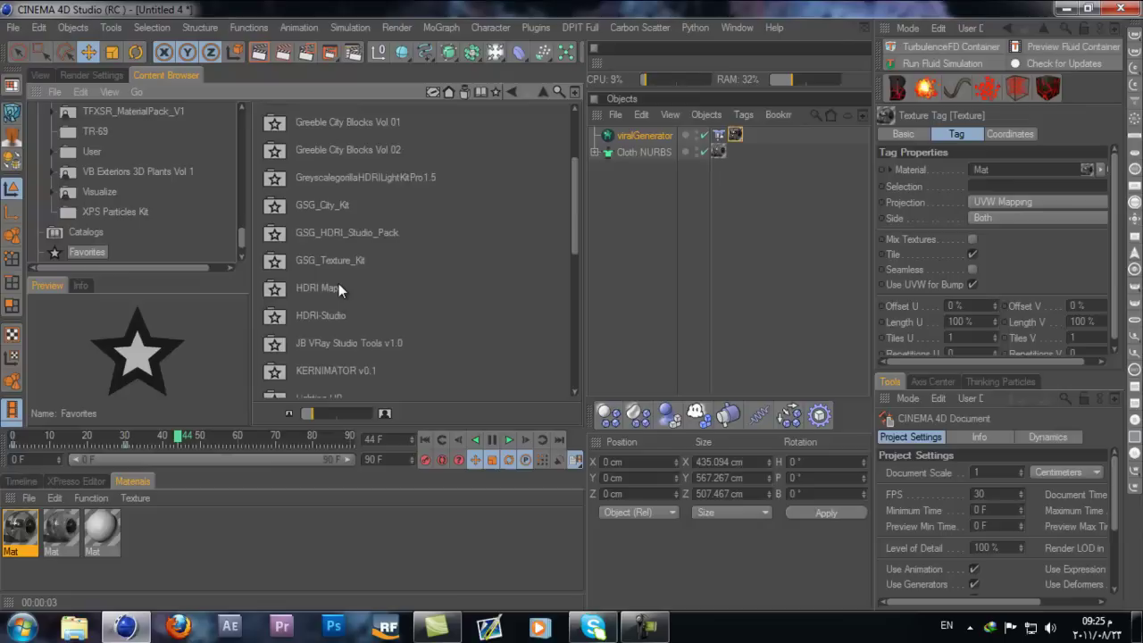
double_click(352, 232)
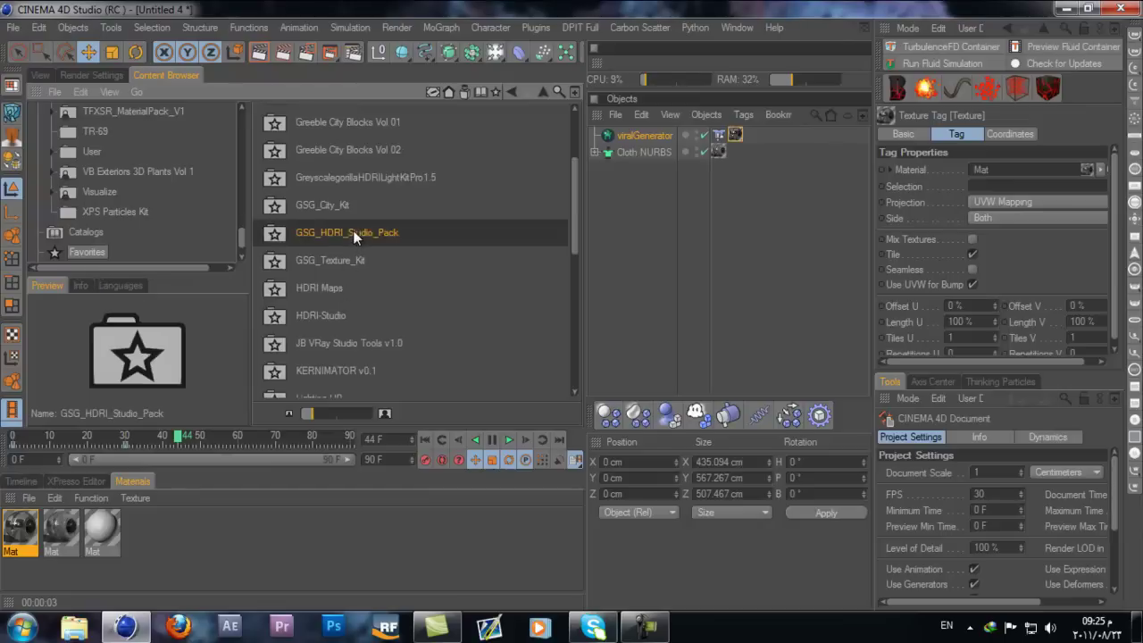
left_click(496, 92)
double_click(347, 179)
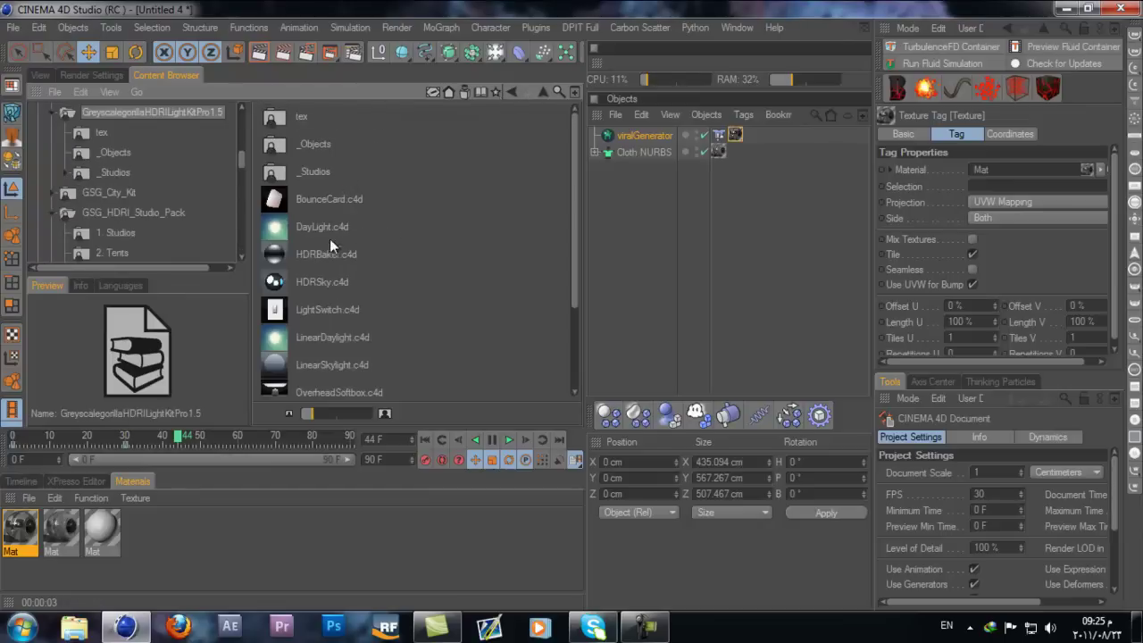
Add the Softbox and OverheadSoftbox light rigs to the scene
scroll(329, 250, "down", 3)
left_click_drag(347, 374, 694, 291)
key("Up")
key("Up")
key("Up")
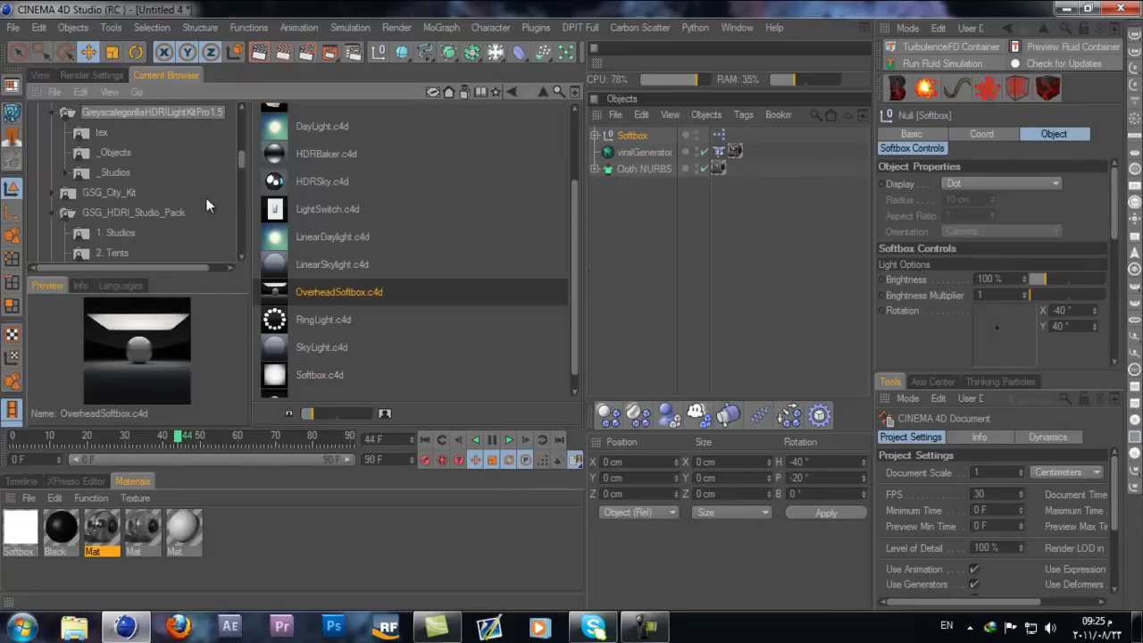
double_click(334, 293)
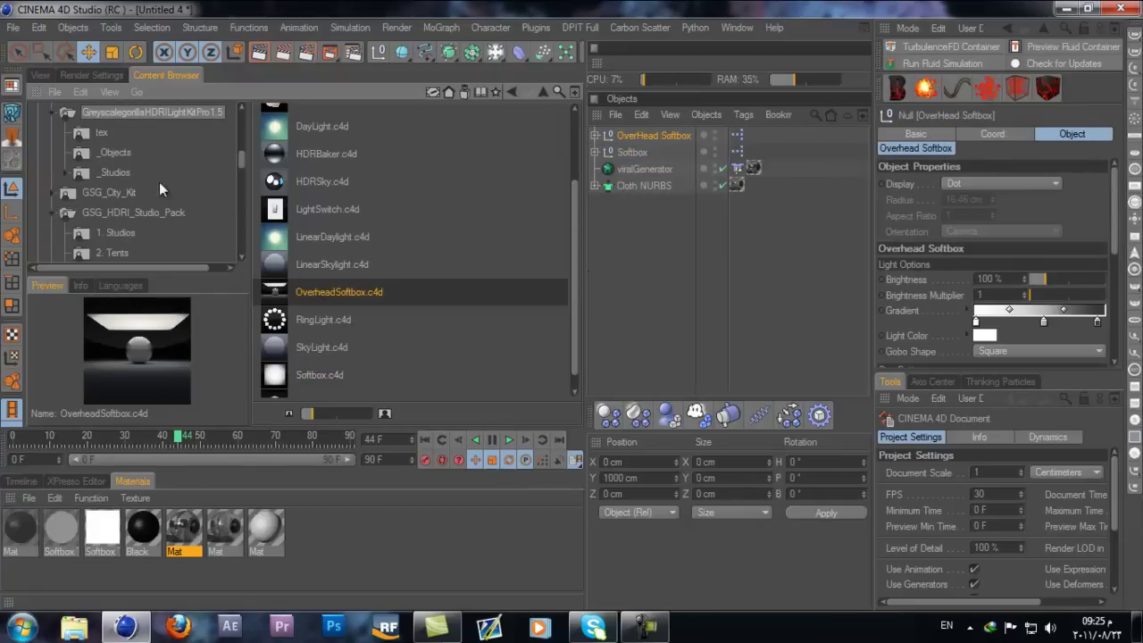
left_click(42, 75)
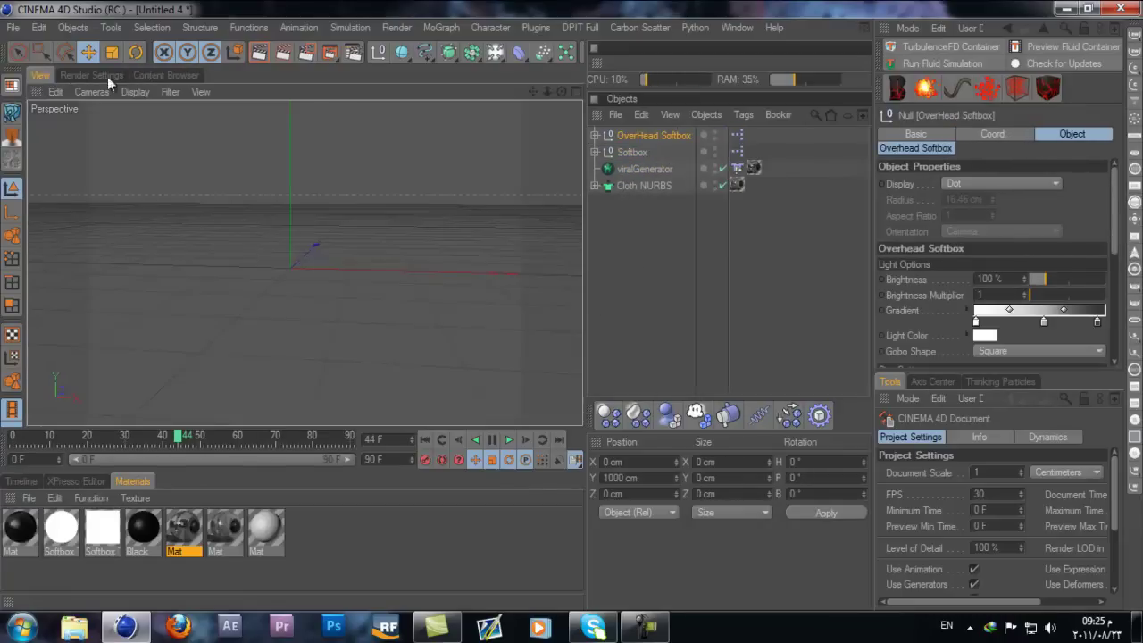
Render the textured creature under the new softbox lighting
left_click(266, 55)
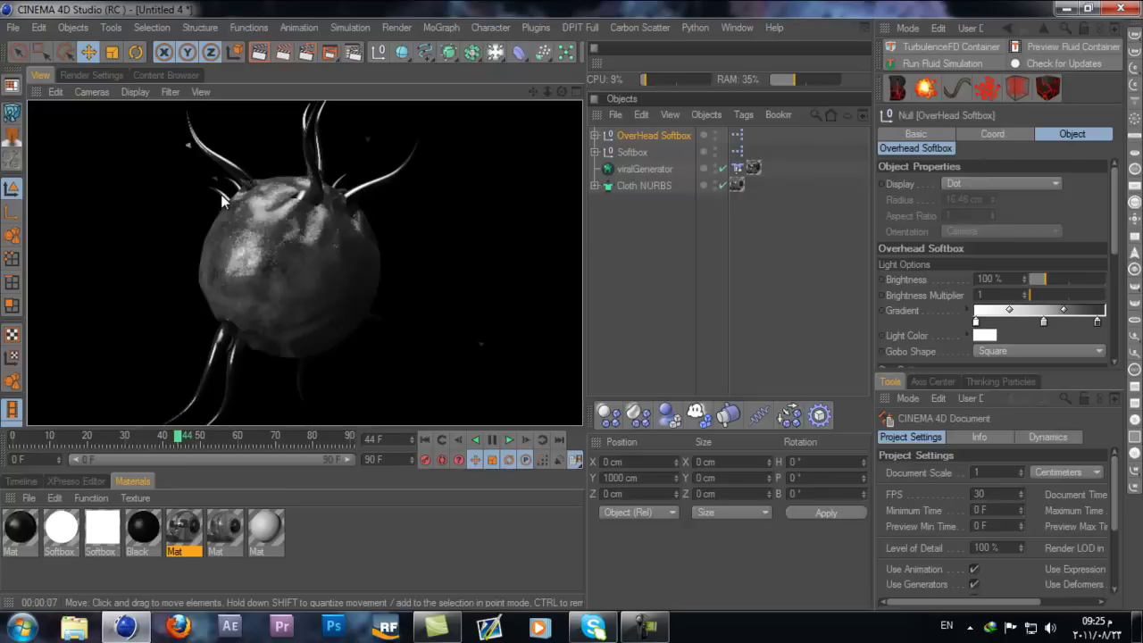
Play the animation from frame 0 and stop it at frame 54
left_click(425, 439)
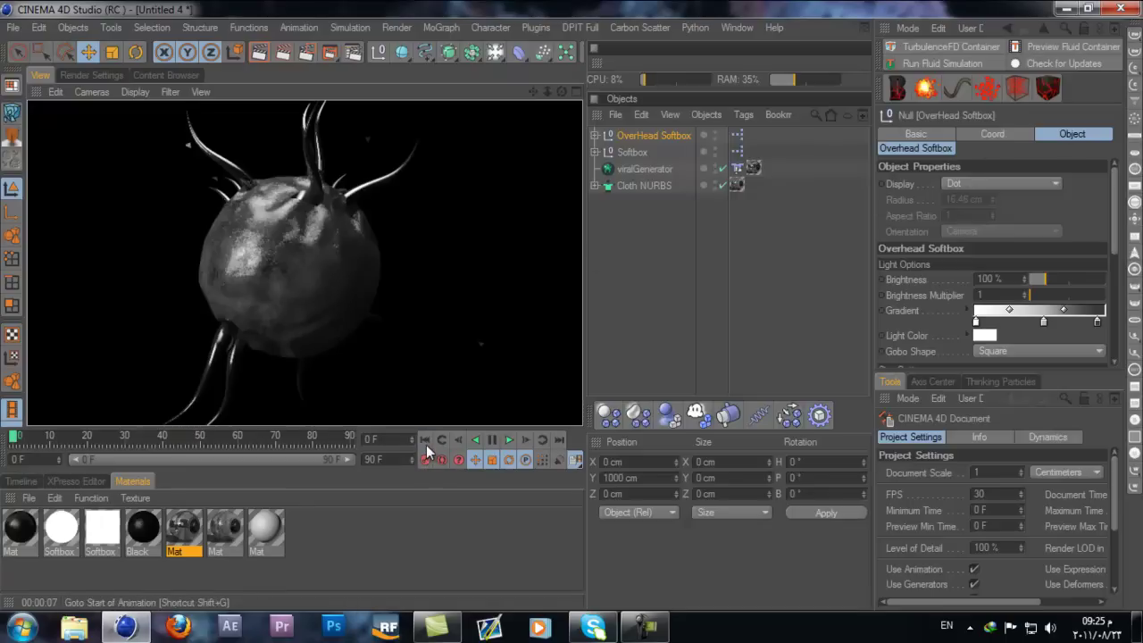
left_click(507, 440)
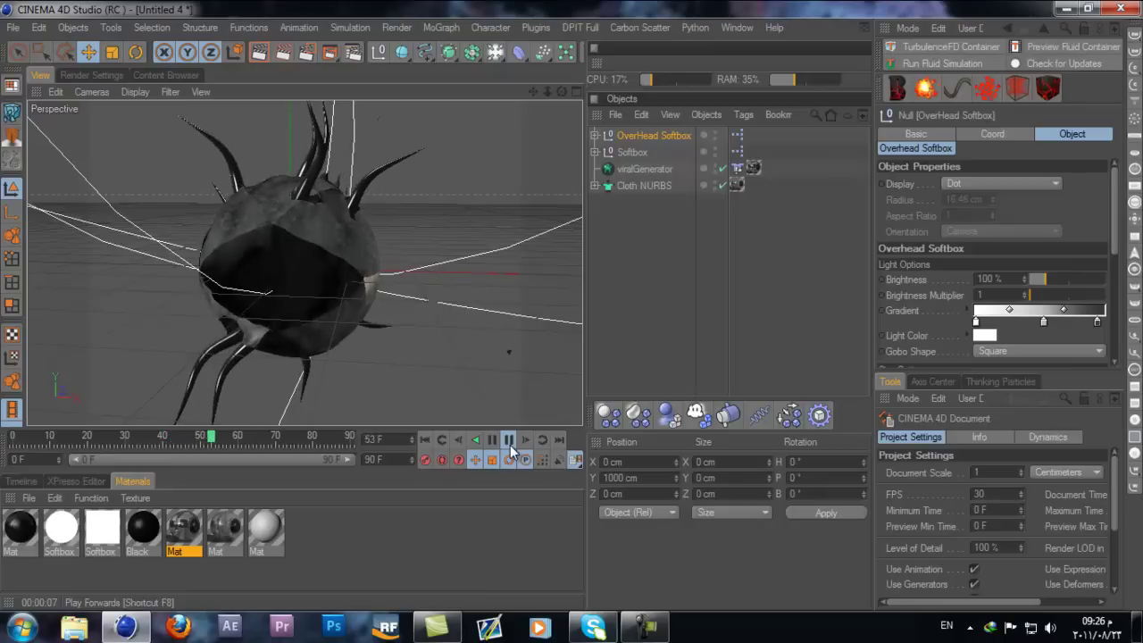
left_click(510, 443)
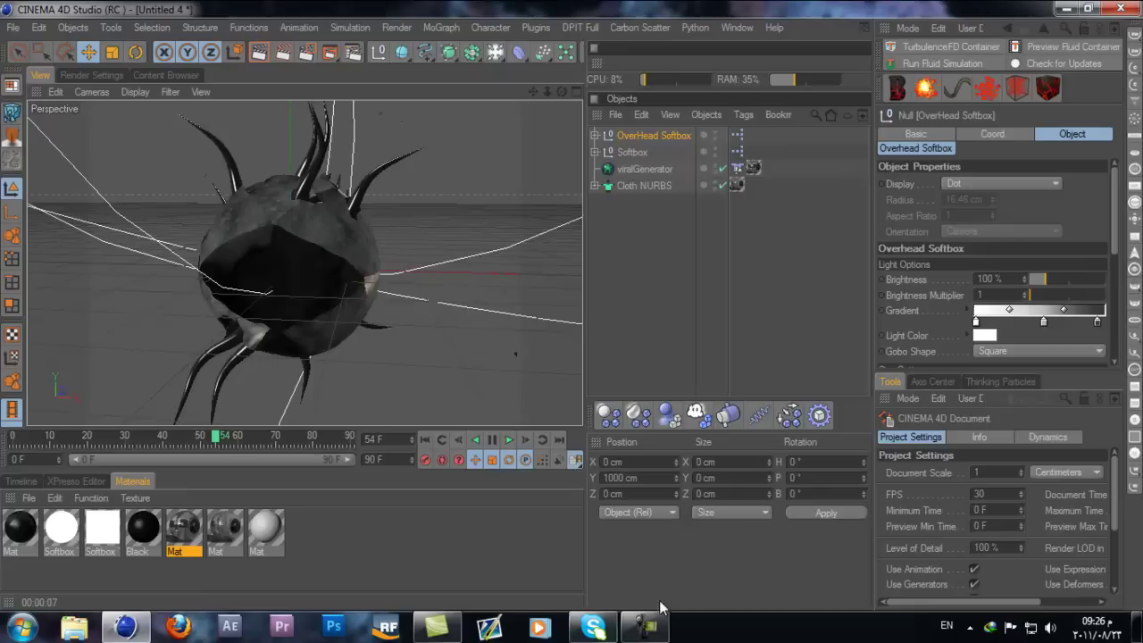
left_click(645, 627)
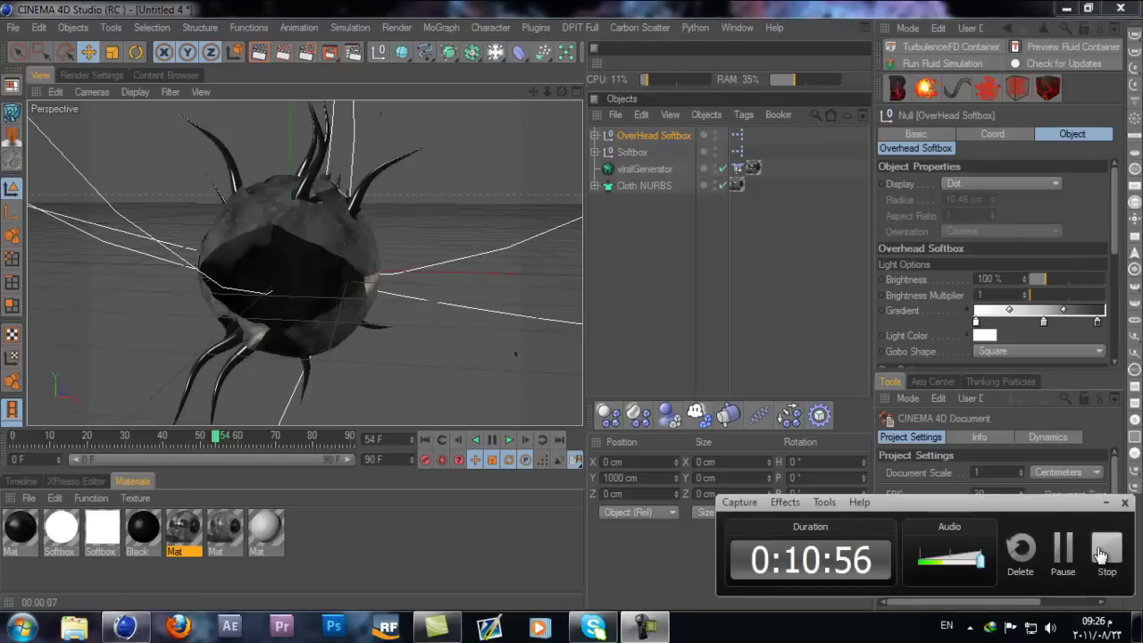